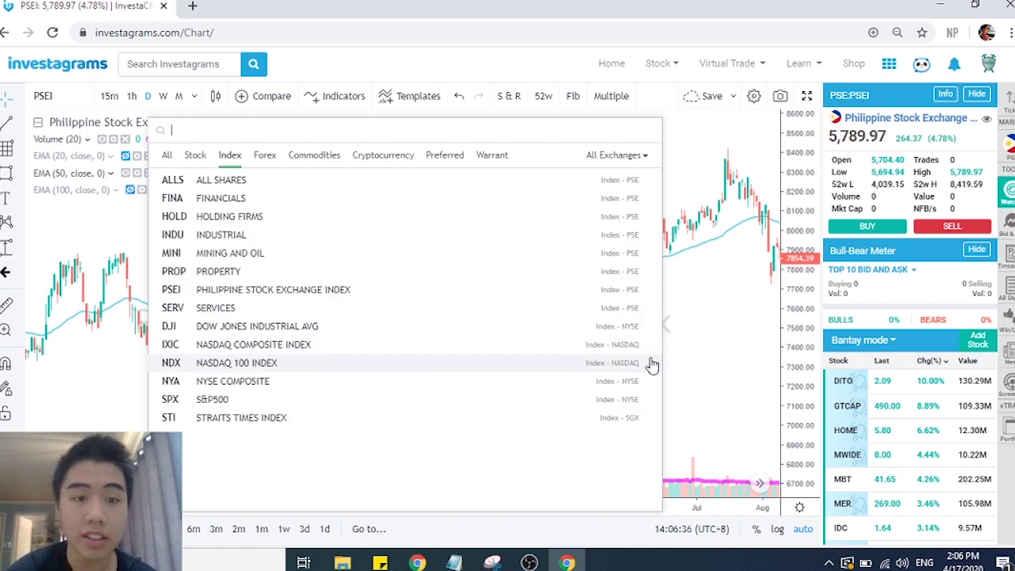
# Dismiss the symbol list and look over the Philippine Stock Exchange Index daily chart through 2019
pyautogui.click(682, 359)
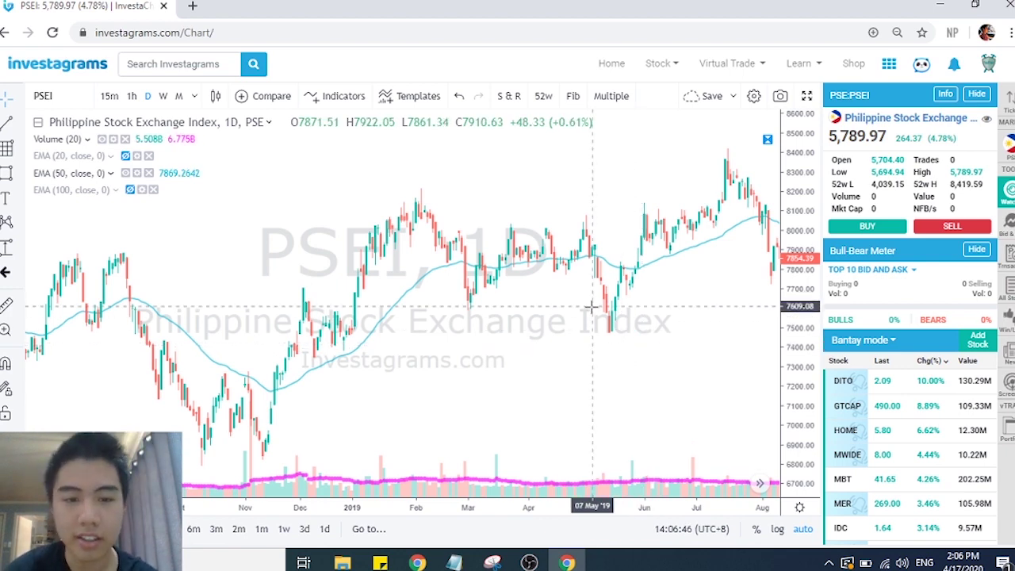
pyautogui.hscroll(2, 592, 308)
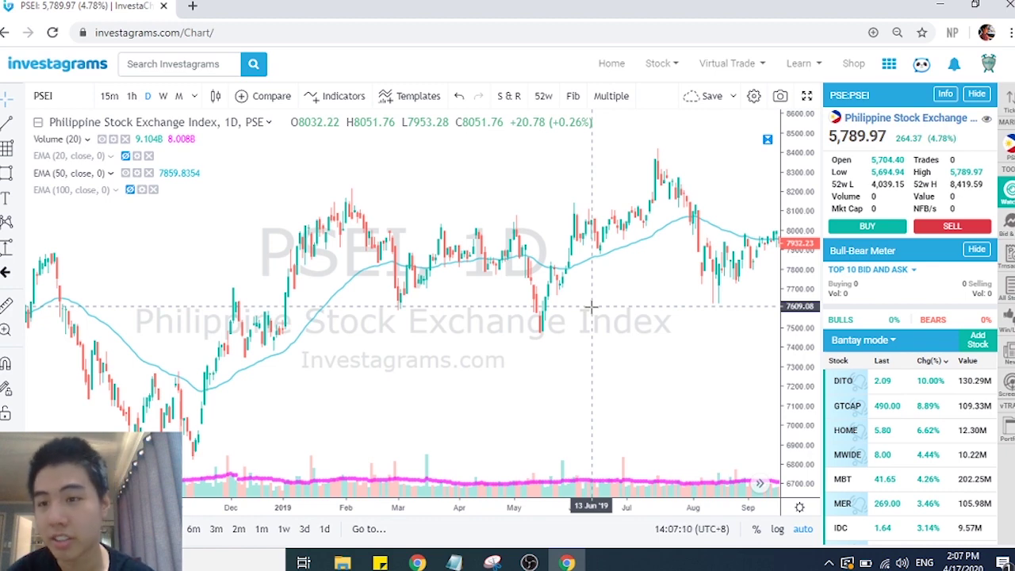
pyautogui.moveTo(687, 368); pyautogui.dragTo(574, 340)
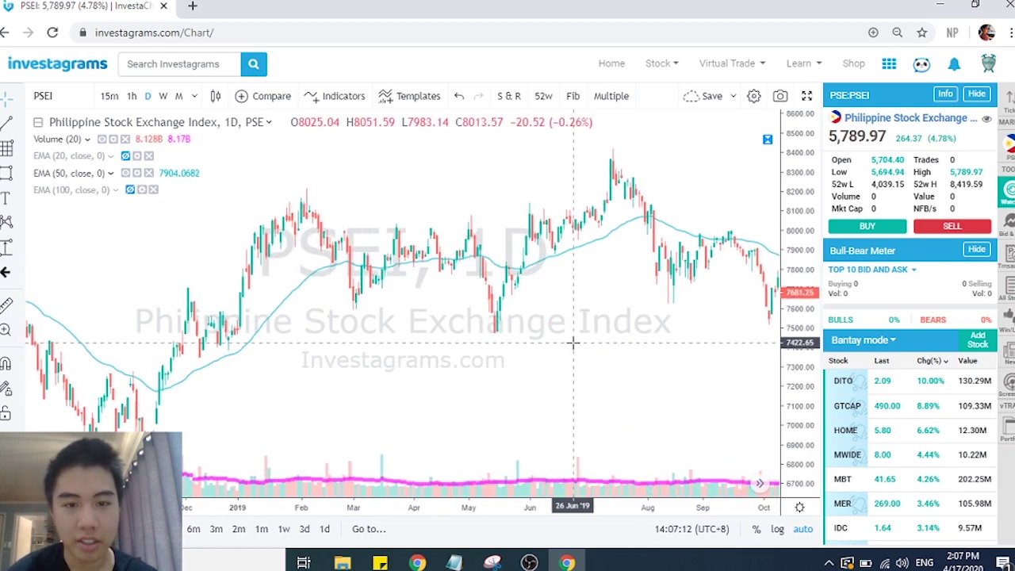
# Switch the chart to WLCON and bring the section with the marked bases into view
pyautogui.click(50, 94)
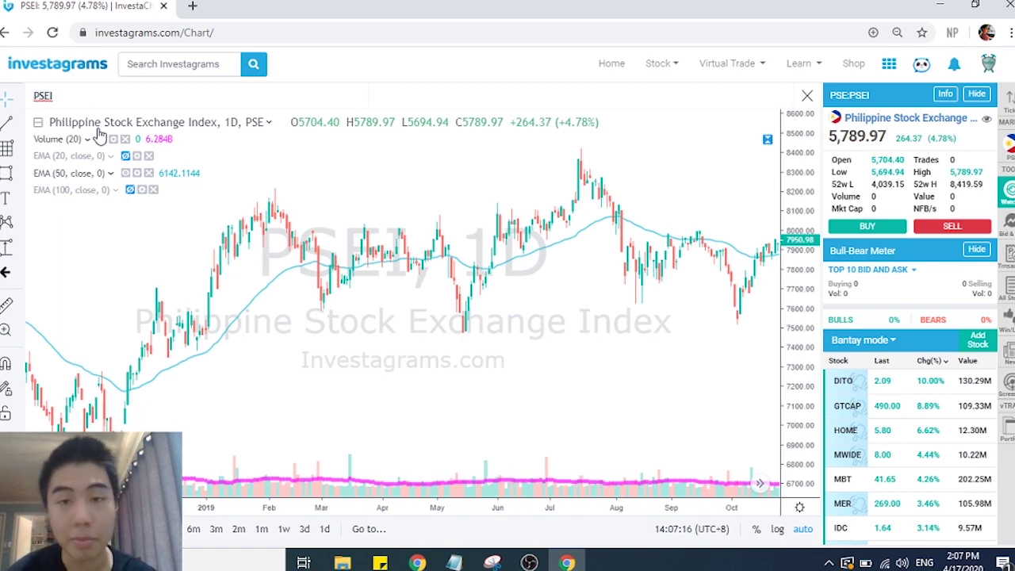
pyautogui.write('WLCON')
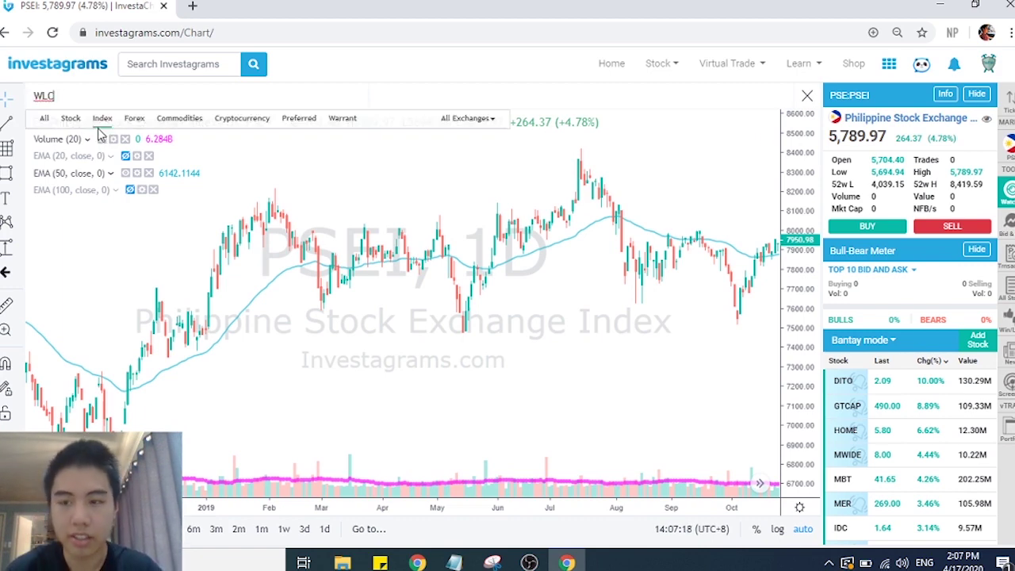
pyautogui.press('Return')
pyautogui.scroll(-1, 333, 273)
pyautogui.hscroll(-3, 333, 273)
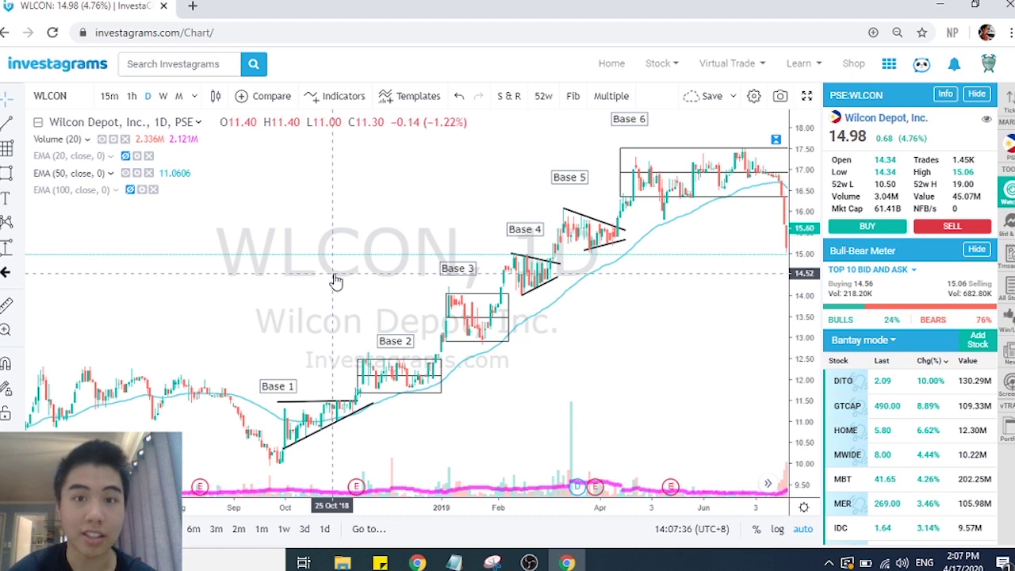
# Examine the WLCON uptrend from the earlier price history through the marked Base 1 to Base 6 patterns
pyautogui.scroll(-5, 322, 360)
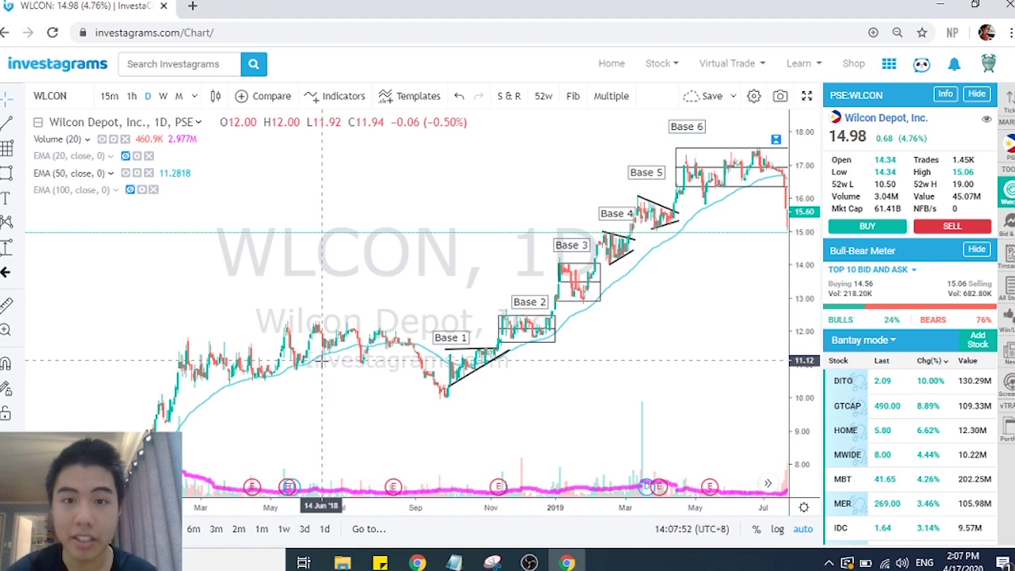
pyautogui.scroll(-3, 298, 317)
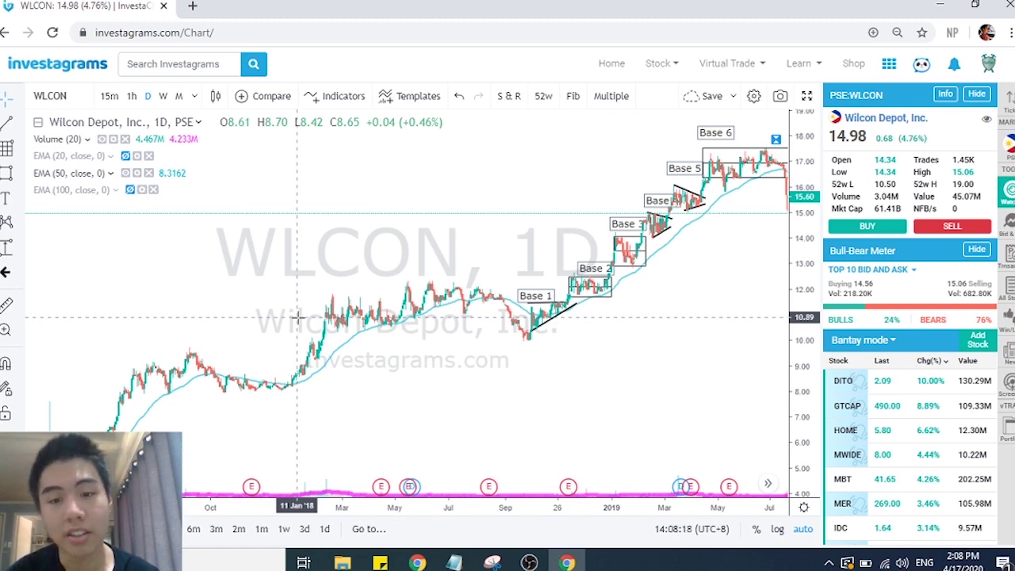
pyautogui.scroll(-1, 298, 318)
pyautogui.hscroll(3, 298, 317)
pyautogui.hscroll(-2, 298, 317)
pyautogui.scroll(5, 299, 317)
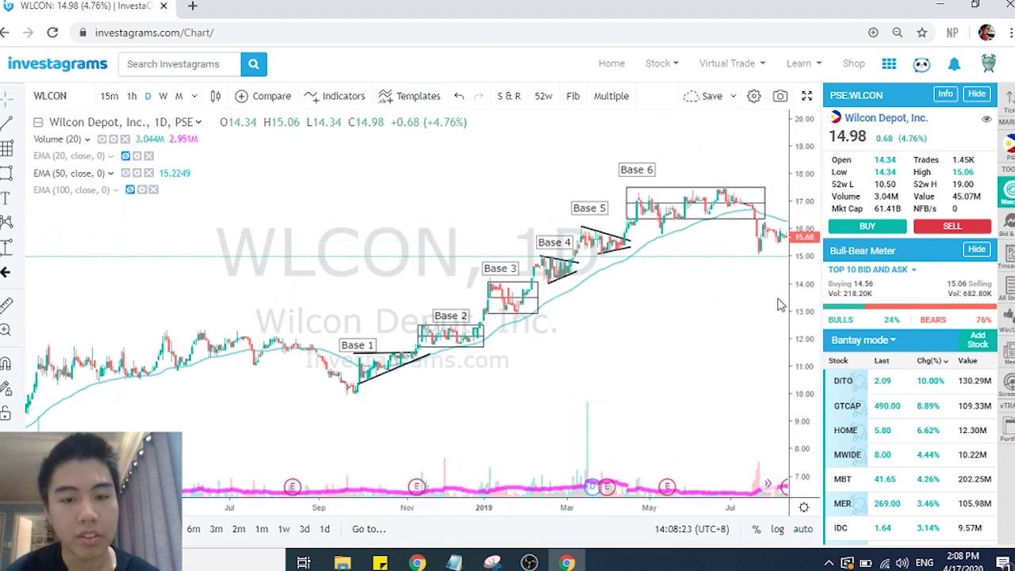
pyautogui.scroll(5, 716, 280)
pyautogui.scroll(2, 716, 279)
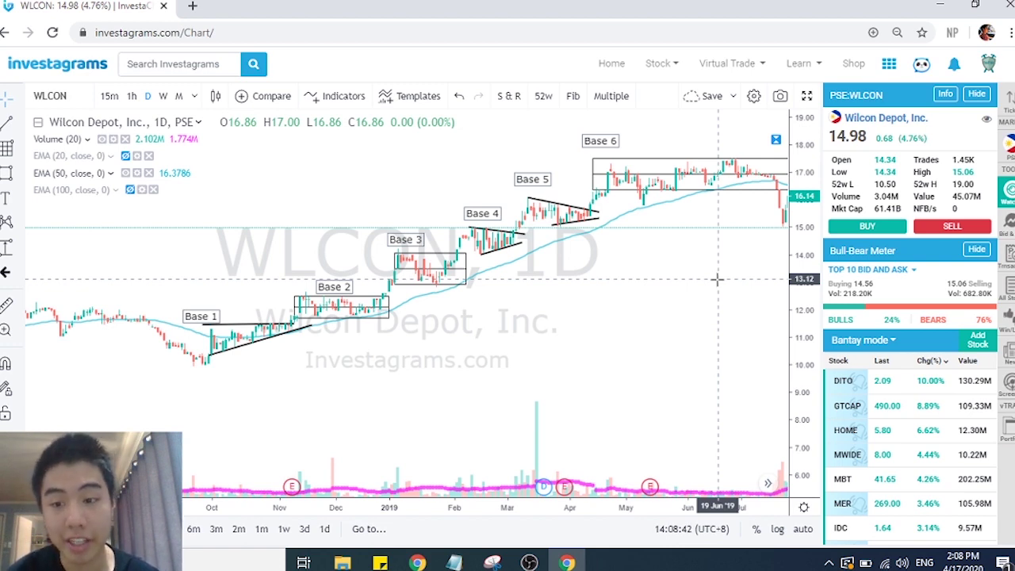
pyautogui.scroll(-1, 717, 279)
pyautogui.hscroll(-2, 511, 356)
pyautogui.scroll(2, 510, 356)
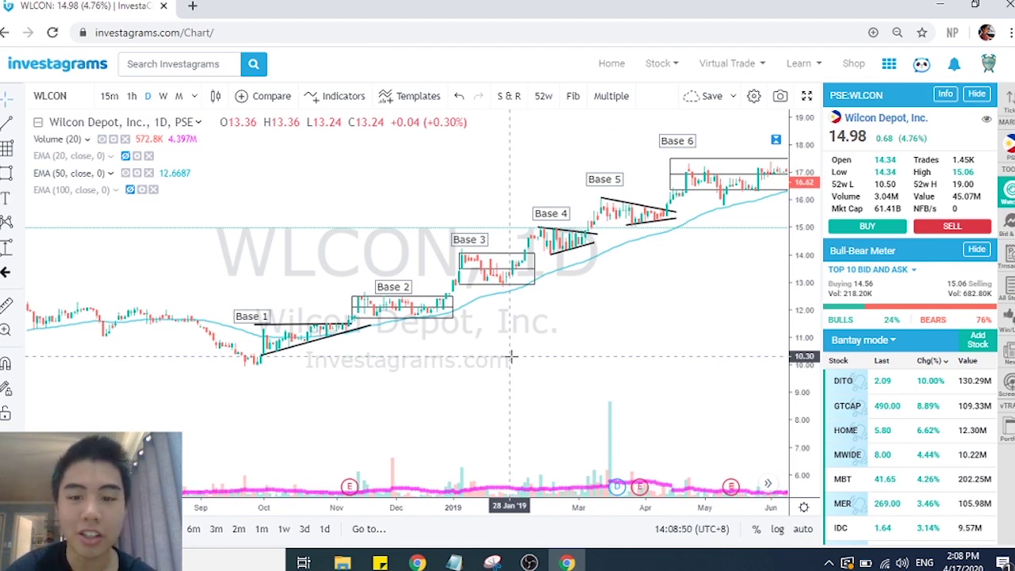
pyautogui.scroll(1, 511, 357)
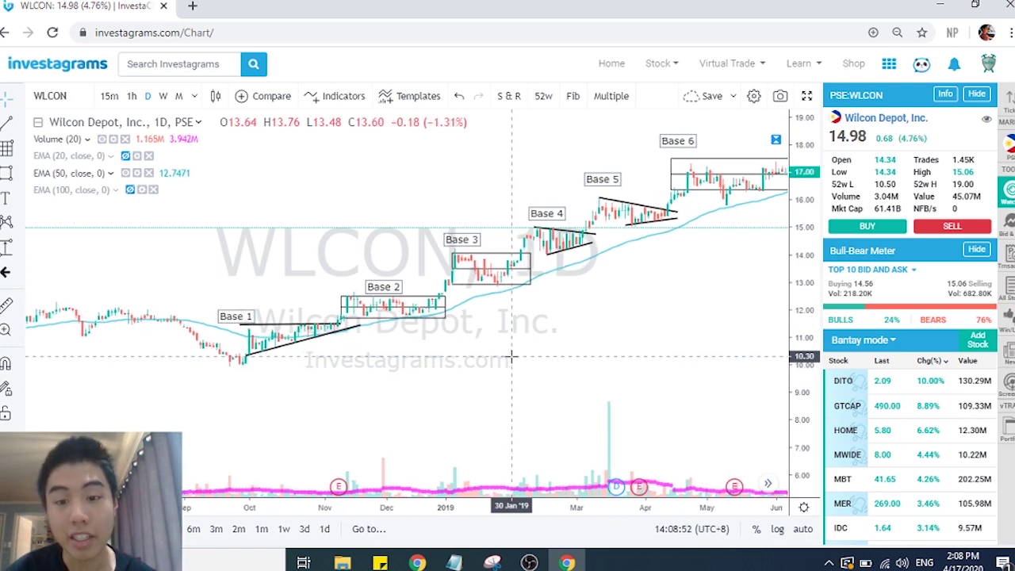
pyautogui.scroll(1, 511, 357)
pyautogui.scroll(-1, 512, 357)
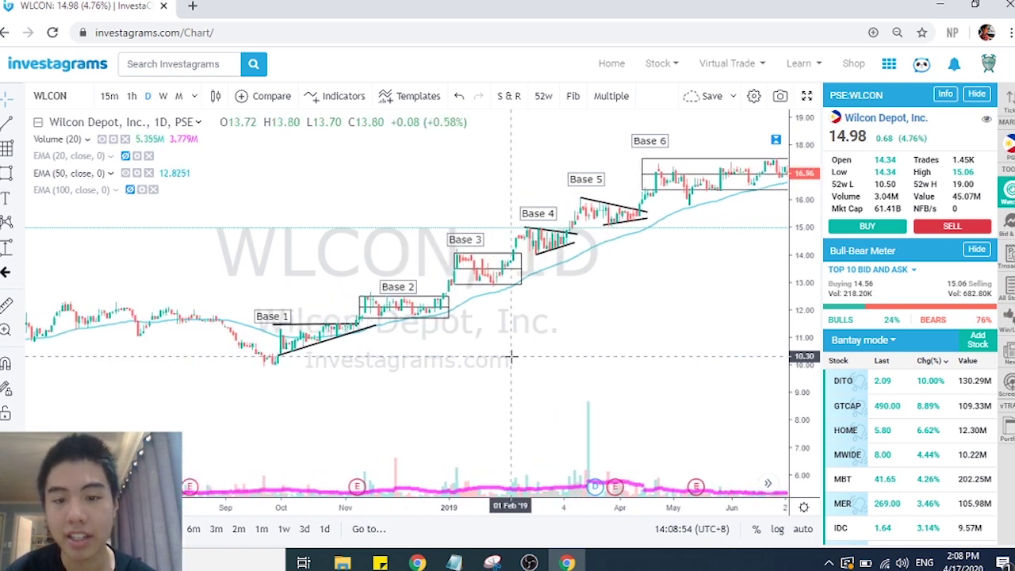
pyautogui.scroll(1, 512, 357)
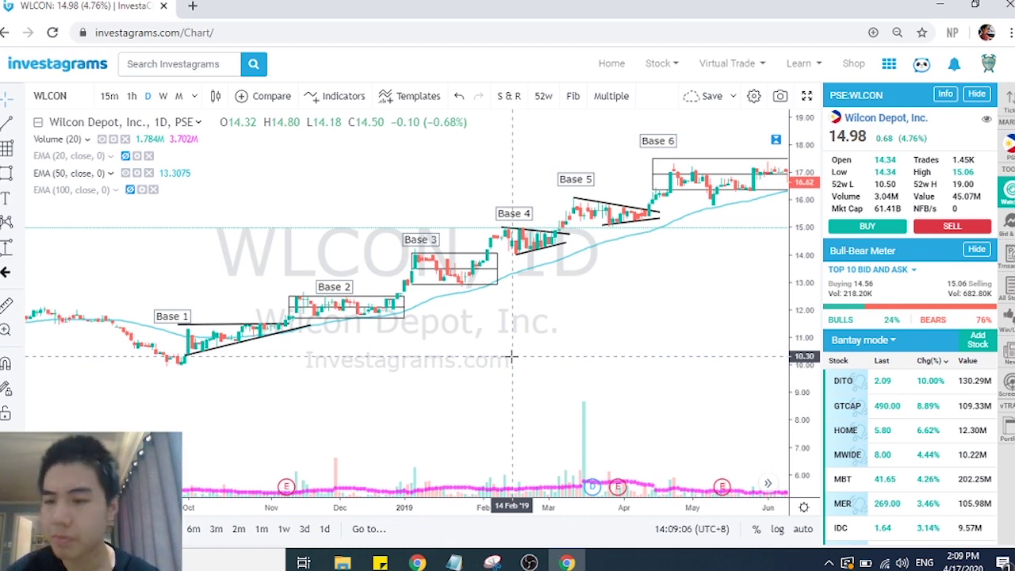
pyautogui.scroll(-4, 154, 365)
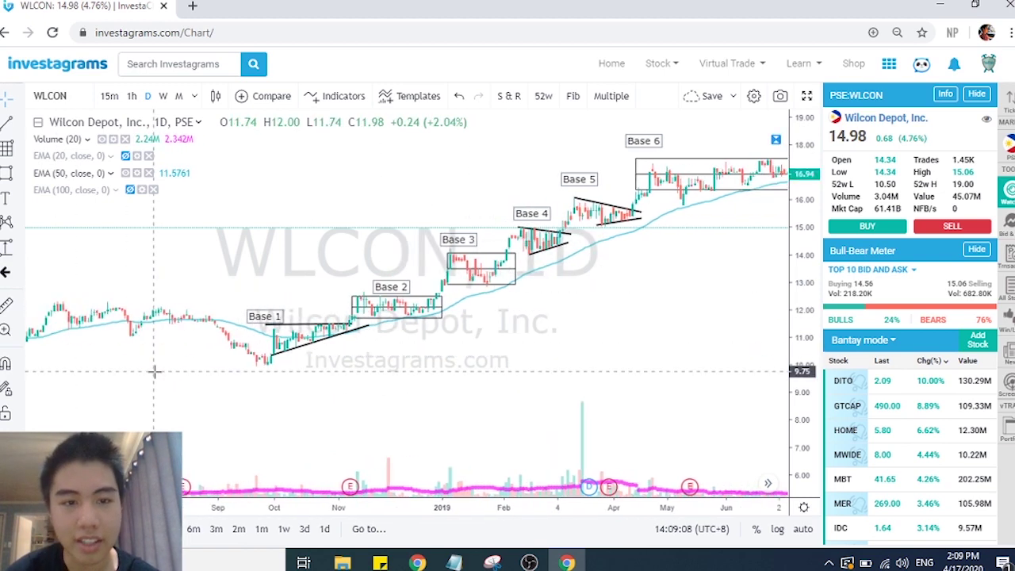
pyautogui.scroll(4, 154, 371)
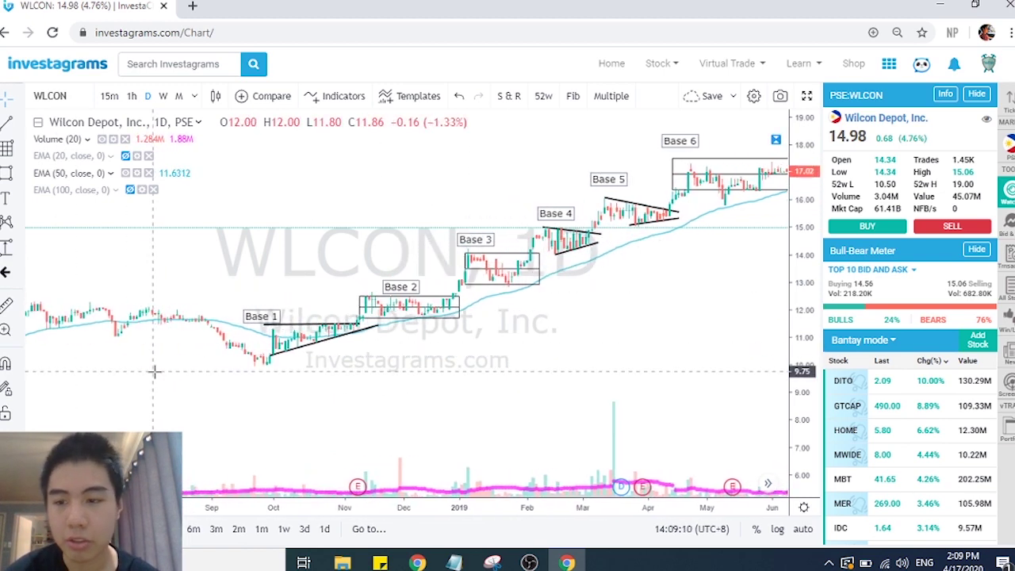
# Measure the price range from the Base 2 breakout up to the Base 6 high and remove the measurement
pyautogui.scroll(1, 154, 371)
pyautogui.click(6, 248)
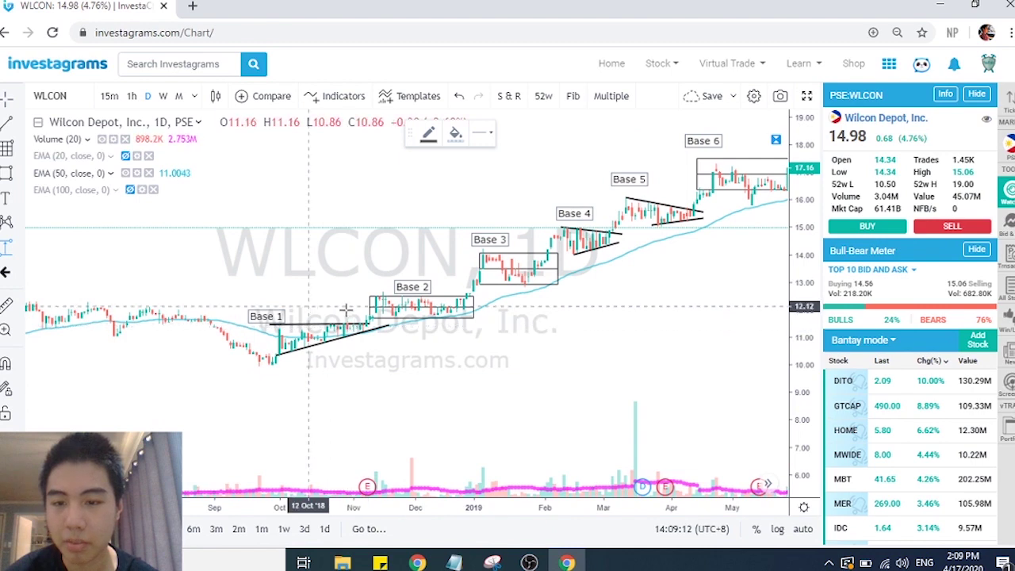
pyautogui.click(458, 295)
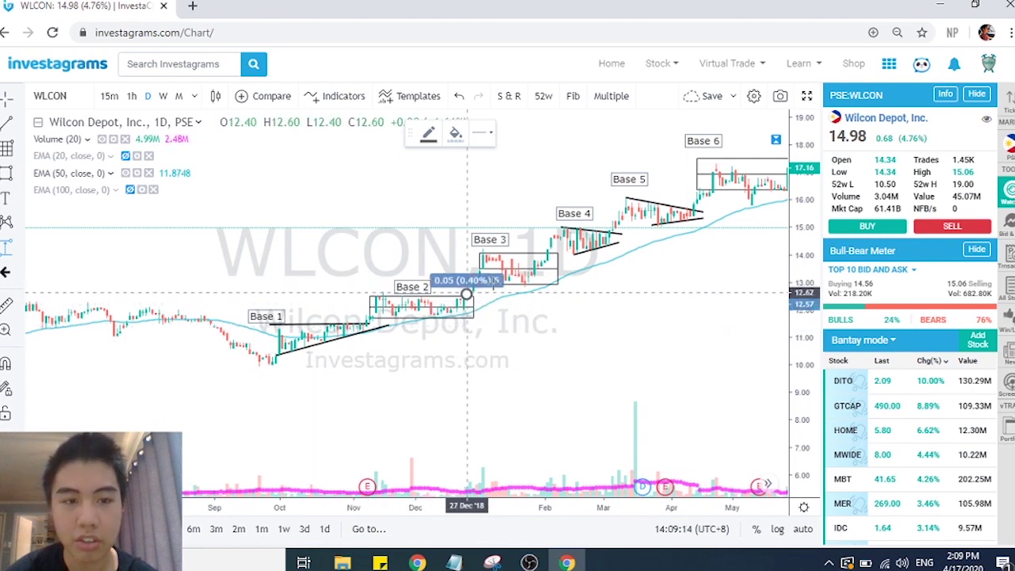
pyautogui.click(744, 161)
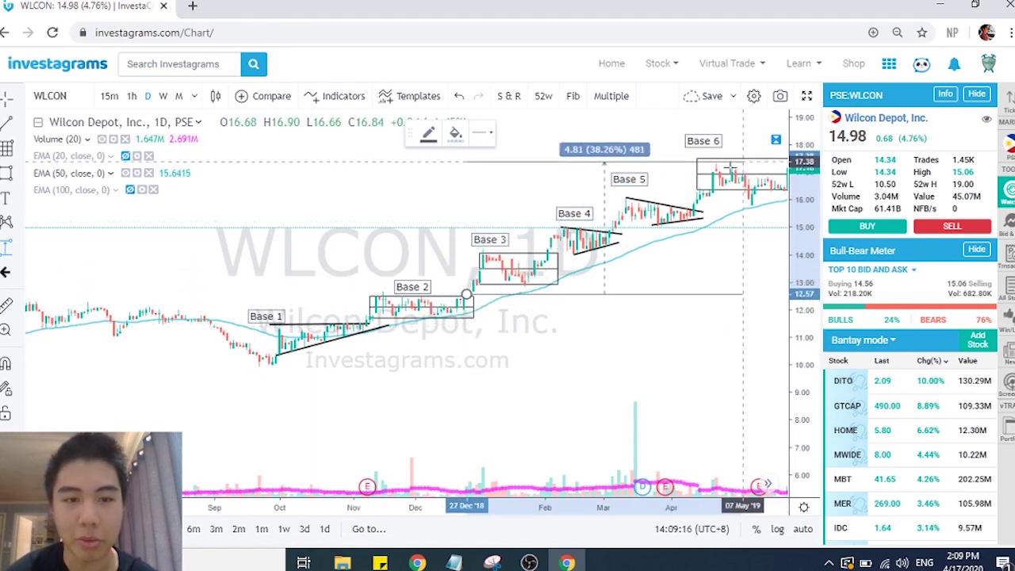
pyautogui.click(726, 165)
pyautogui.click(647, 135)
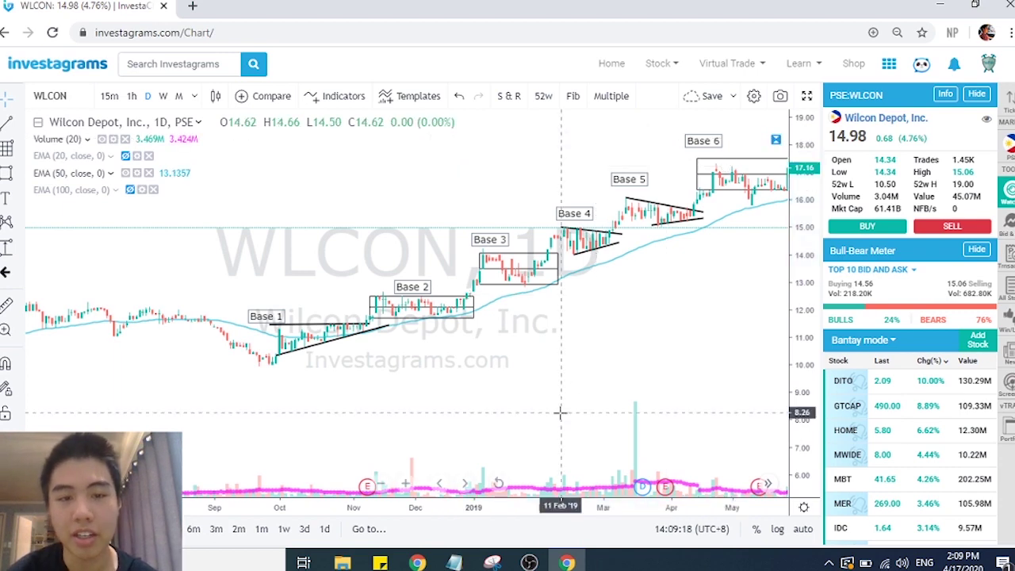
# Compare the individual bases on the WLCON chart, examining Base 1 and Base 2 closely and following the advance to Base 6
pyautogui.scroll(1, 560, 412)
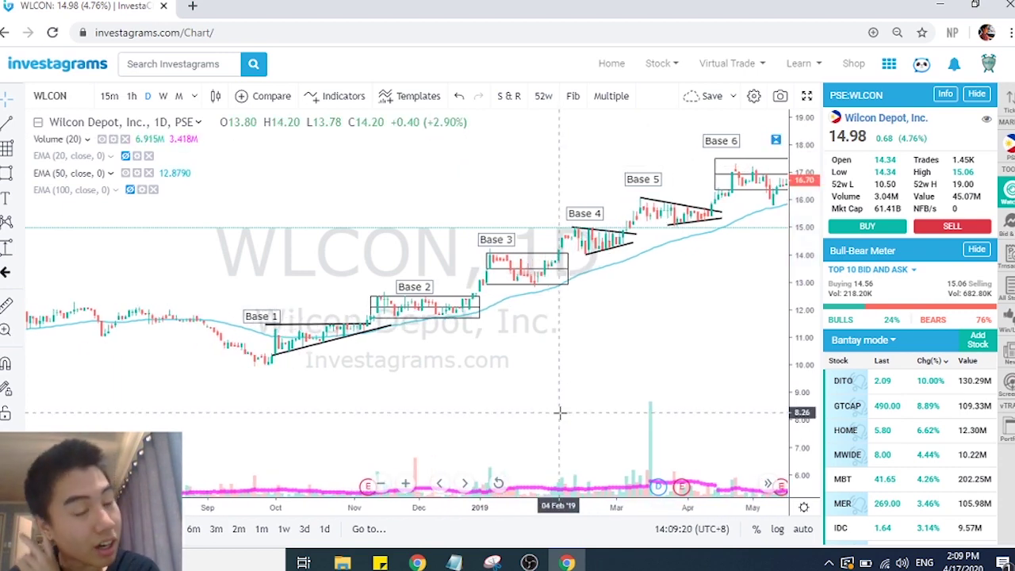
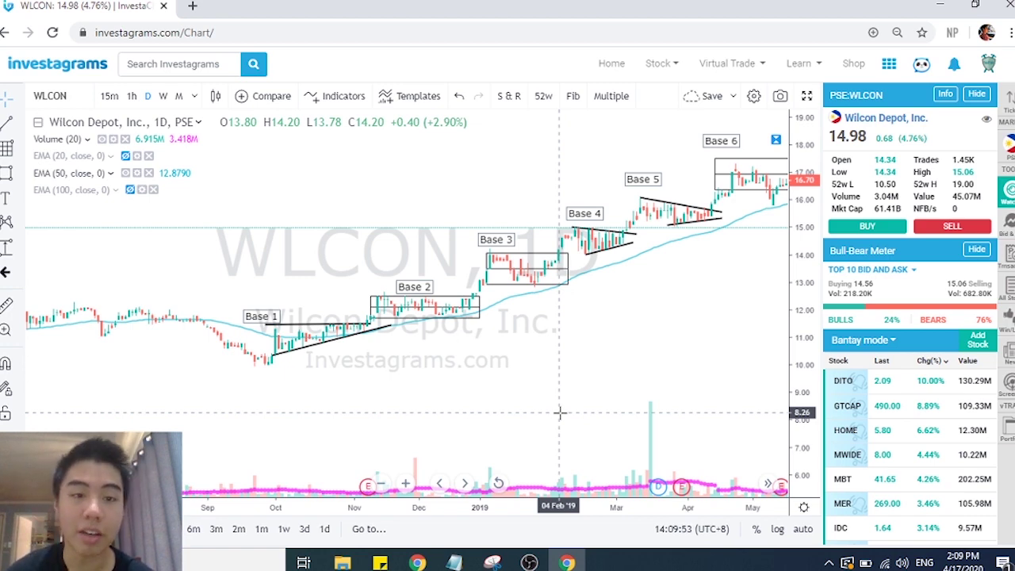
pyautogui.scroll(-3, 560, 412)
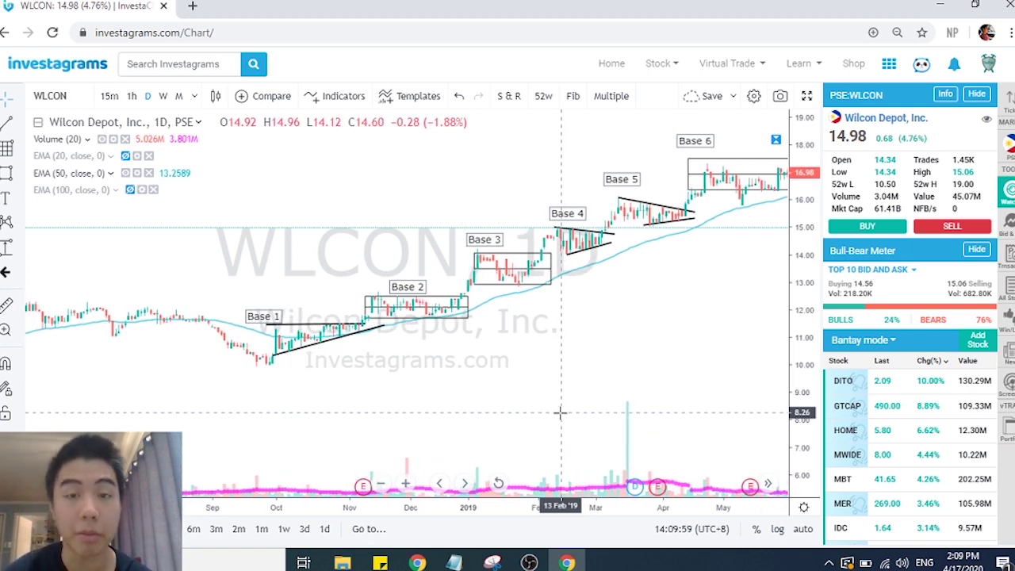
pyautogui.hscroll(-5, 560, 412)
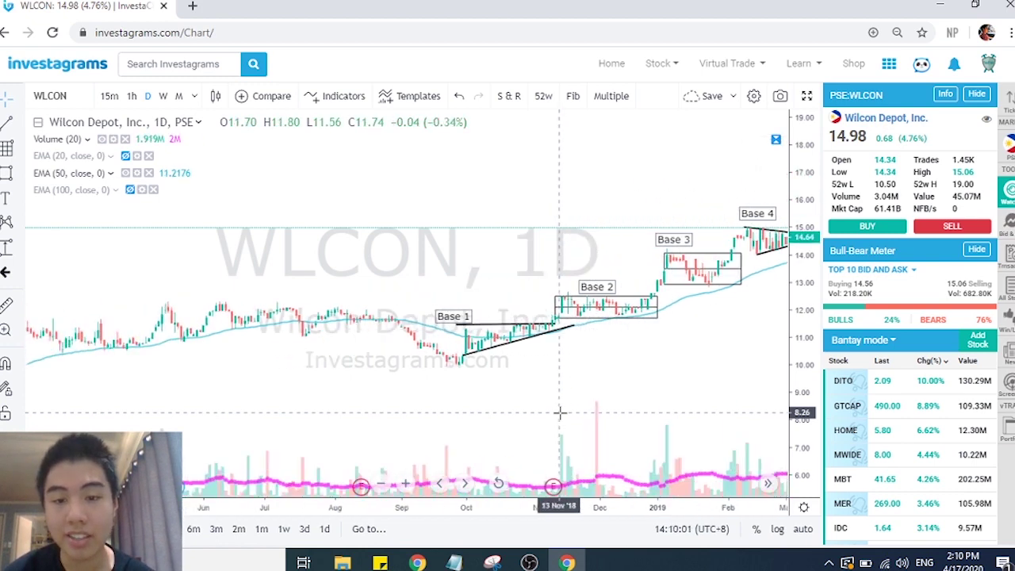
pyautogui.hscroll(4, 560, 413)
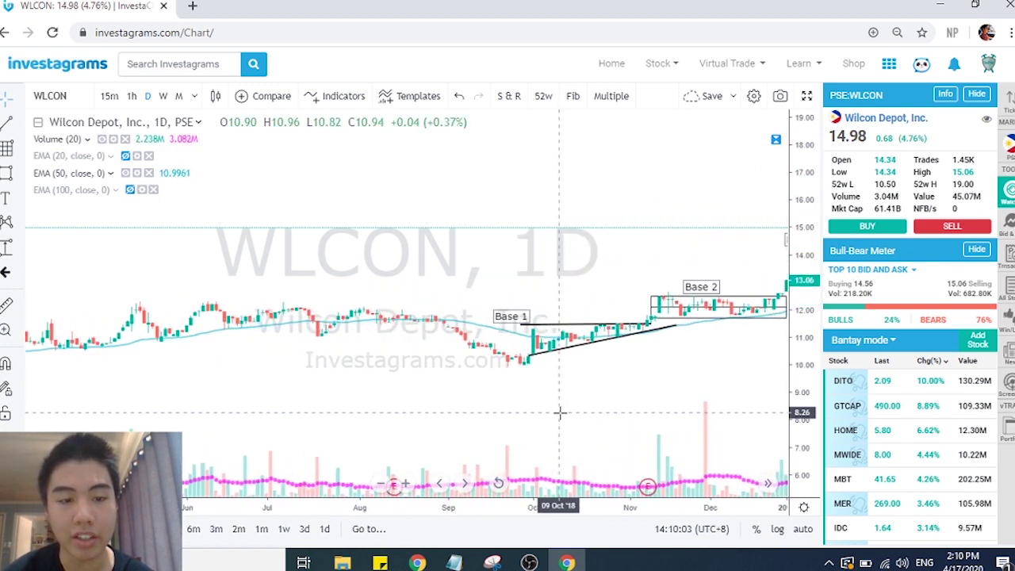
pyautogui.hscroll(1, 561, 412)
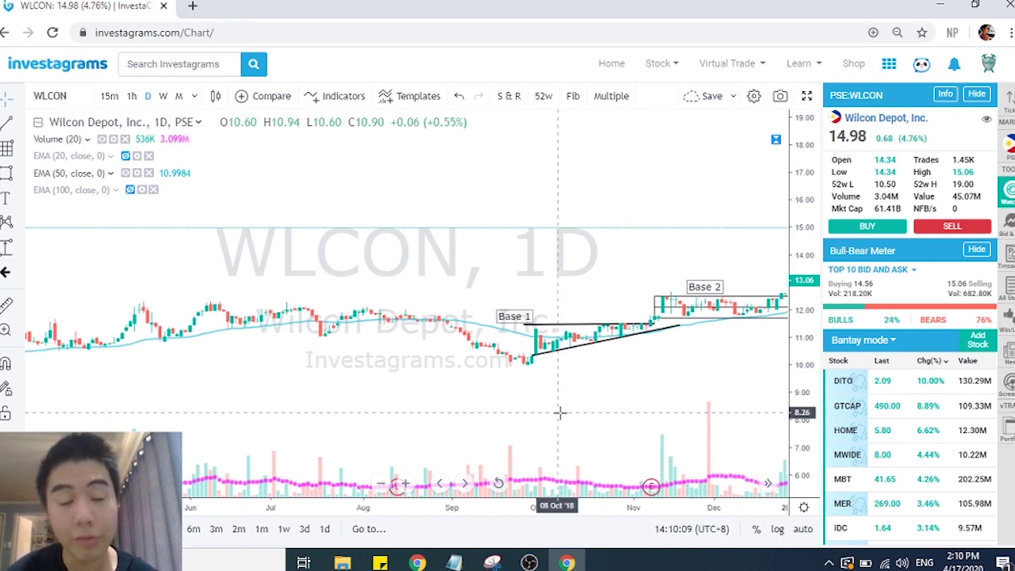
pyautogui.hscroll(10, 561, 412)
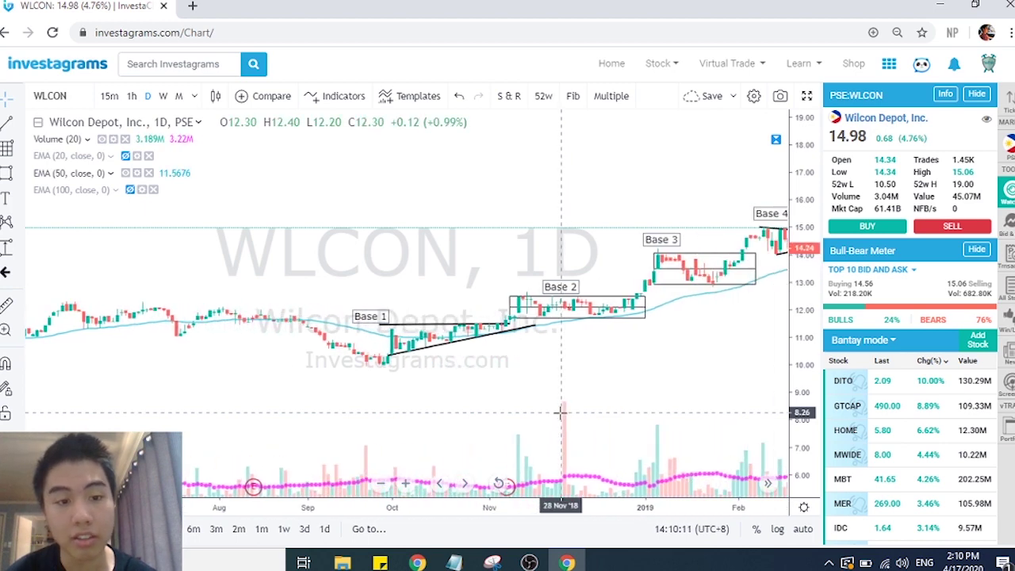
pyautogui.hscroll(6, 560, 413)
pyautogui.scroll(-3, 560, 412)
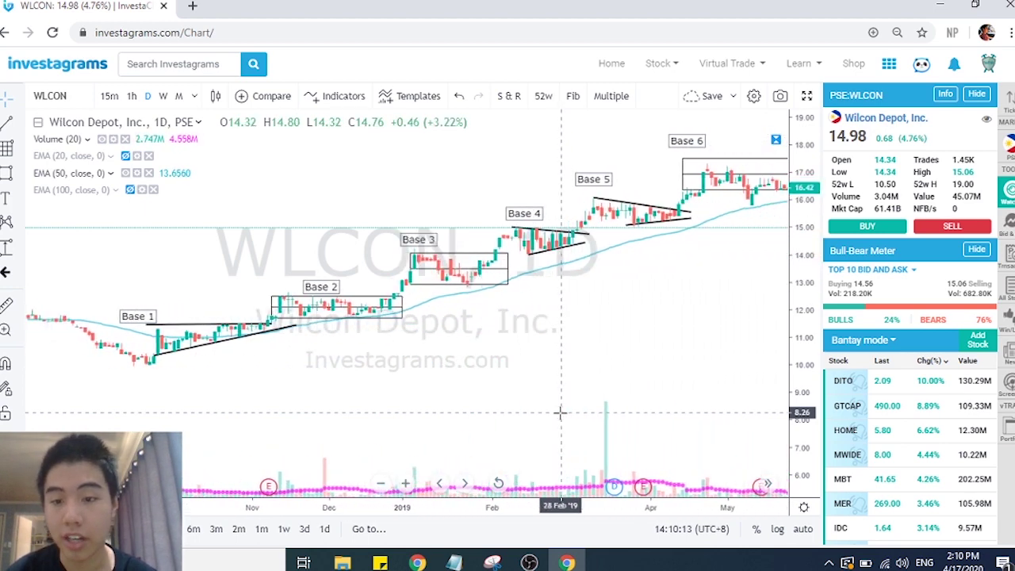
pyautogui.hscroll(5, 560, 412)
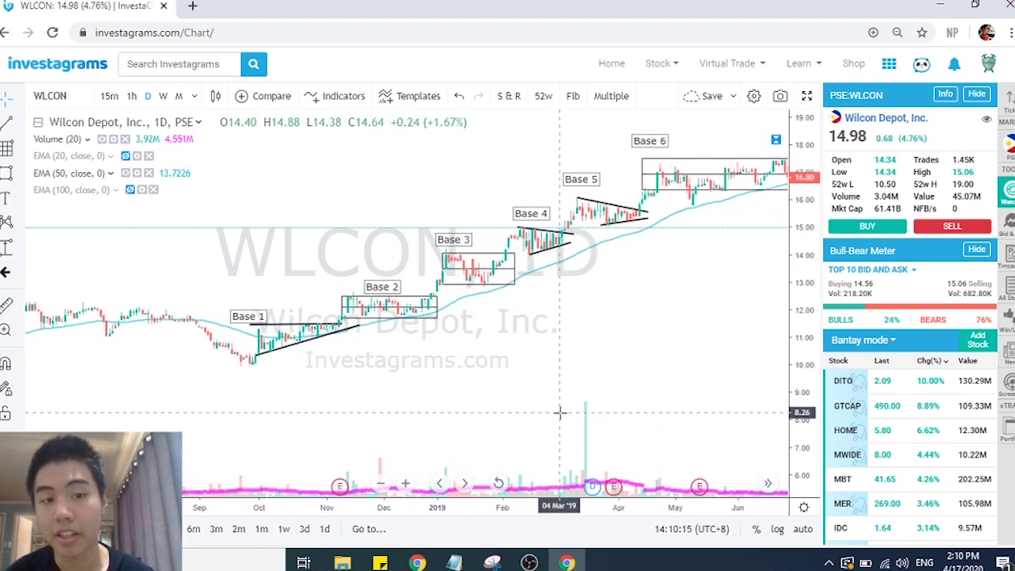
pyautogui.hscroll(10, 560, 413)
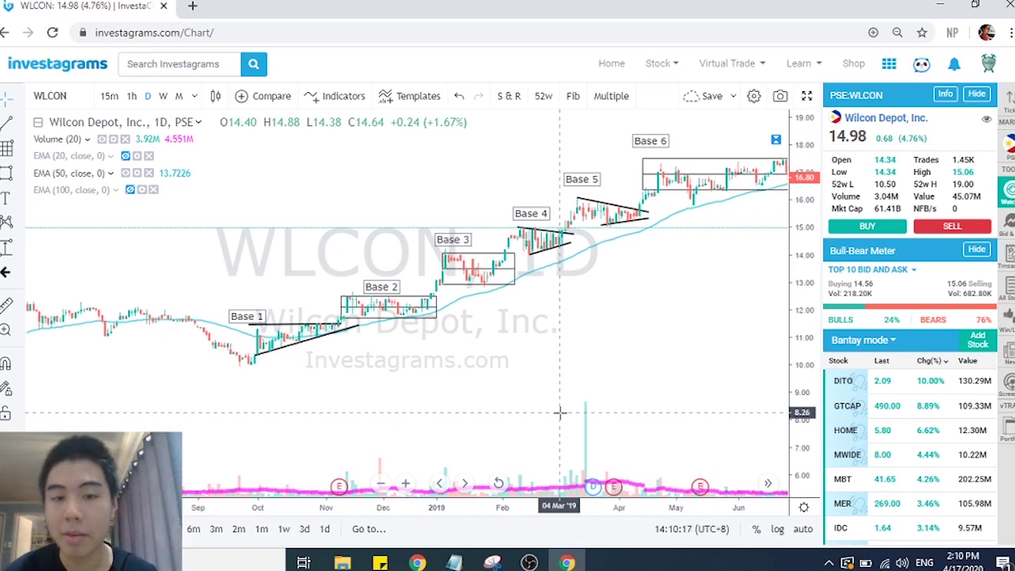
pyautogui.hscroll(-5, 561, 412)
pyautogui.hscroll(3, 560, 413)
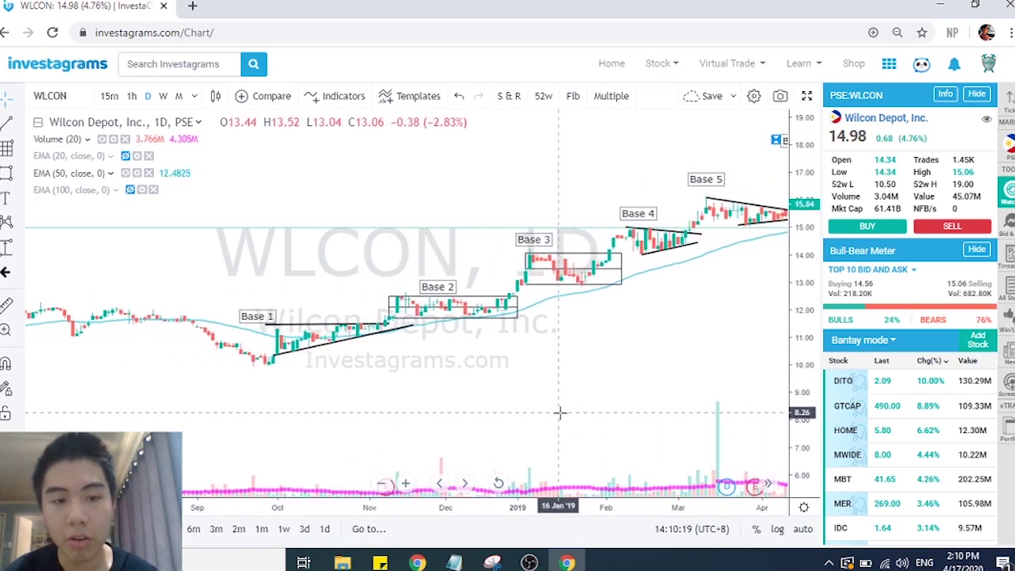
pyautogui.hscroll(1, 560, 413)
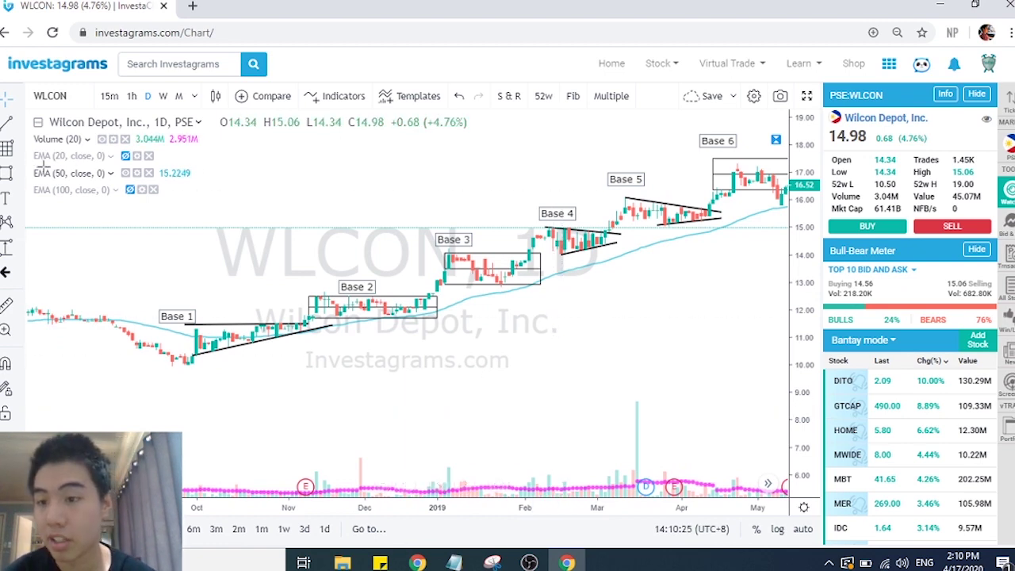
# Show the EMA 20 line on the WLCON chart and hide it again
pyautogui.click(126, 156)
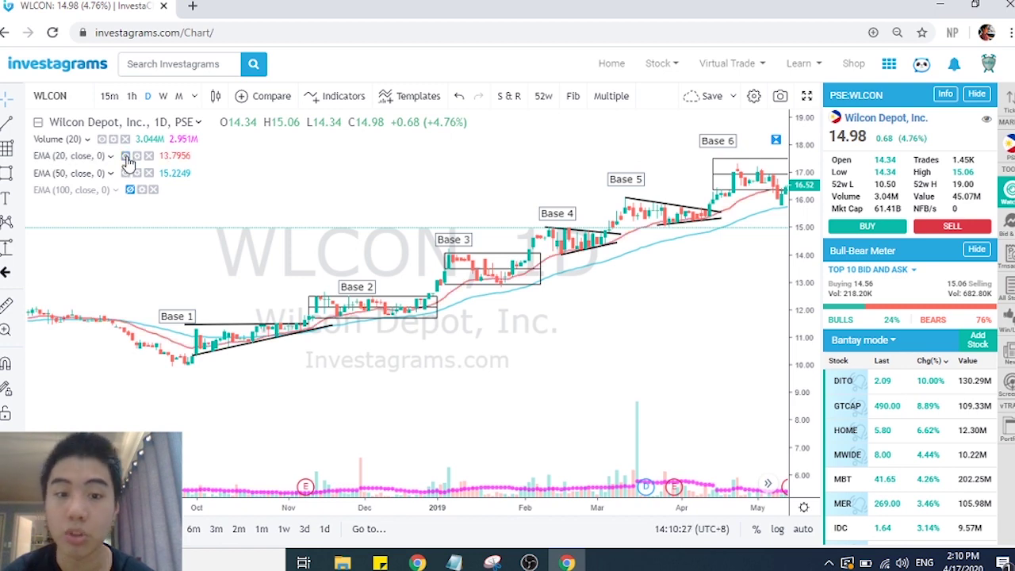
pyautogui.click(126, 156)
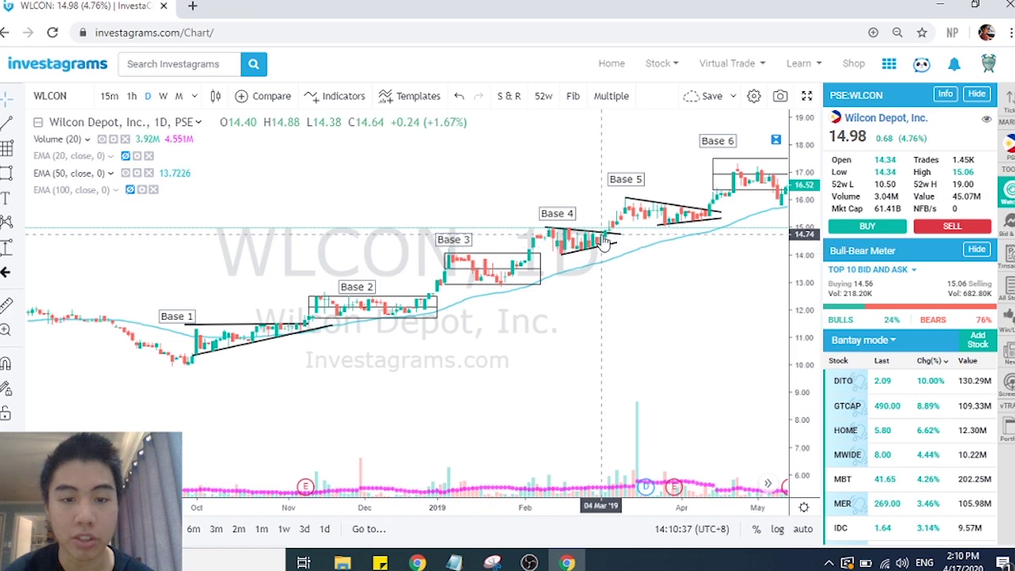
# Measure the price range from the Base 4 breakout in early March 2019 up into the Base 6 box, and delete the measurement
pyautogui.click(5, 249)
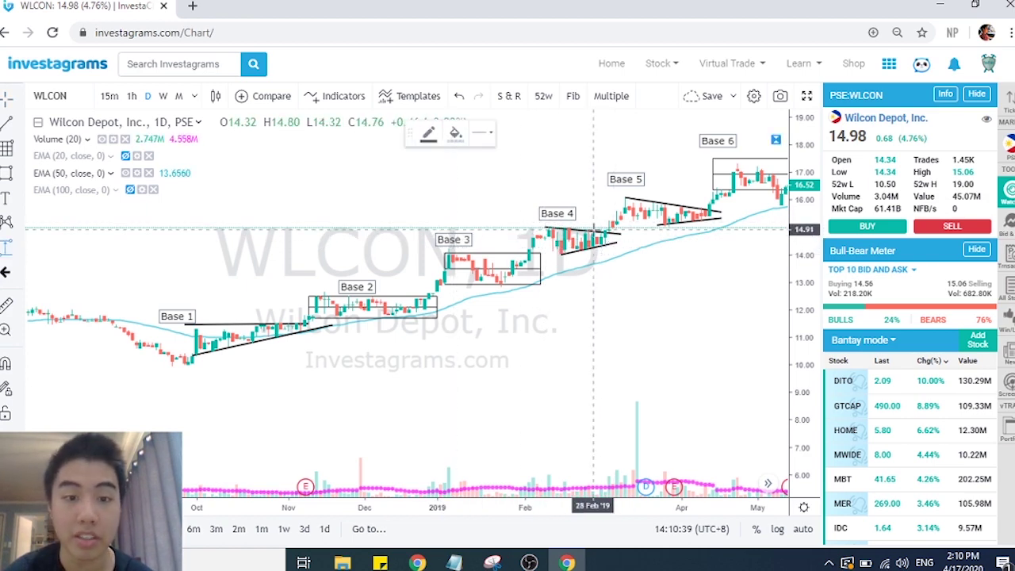
pyautogui.click(597, 236)
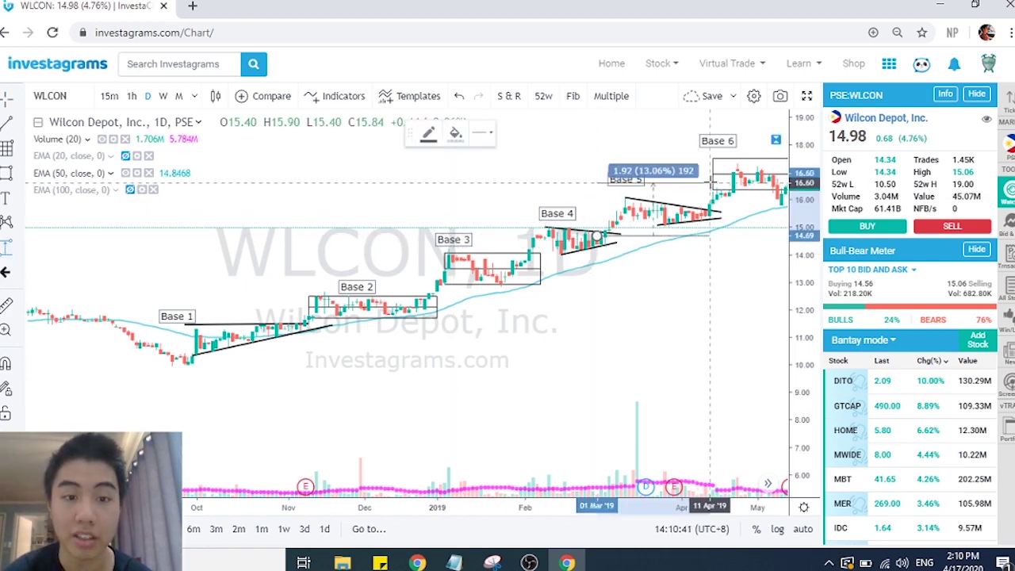
pyautogui.click(708, 176)
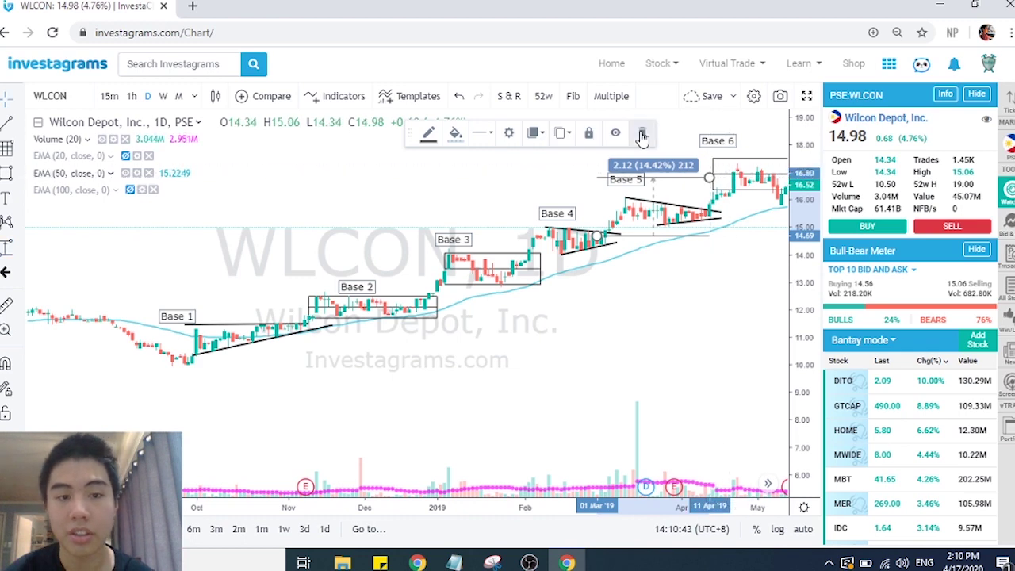
pyautogui.click(643, 133)
# Enlarge the Base 6 box down to about 15.00 and across to the start of the Base 7 box in November 2019
pyautogui.scroll(-1, 662, 293)
pyautogui.hscroll(3, 661, 292)
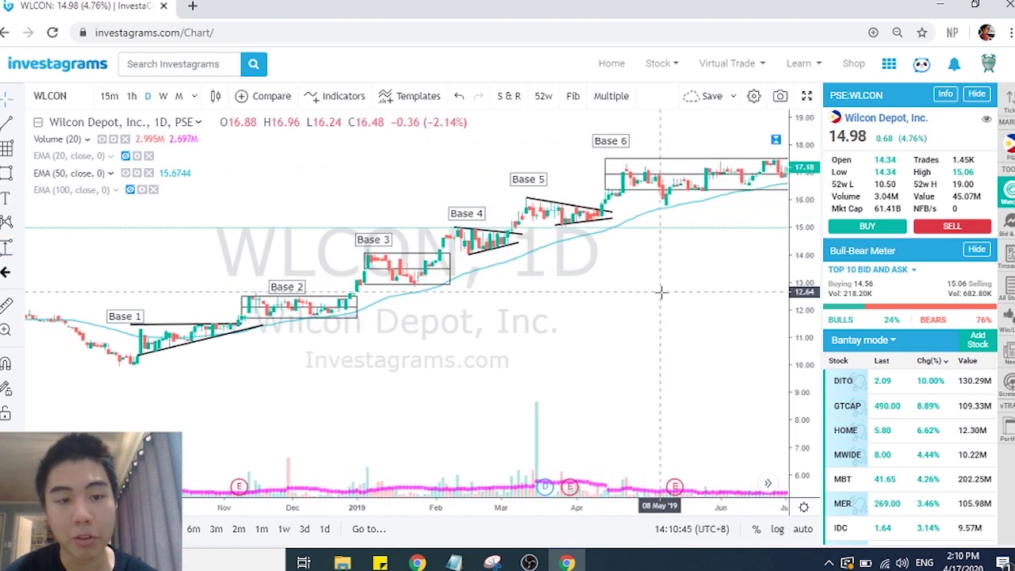
pyautogui.scroll(2, 661, 292)
pyautogui.hscroll(2, 661, 292)
pyautogui.hscroll(-1, 661, 292)
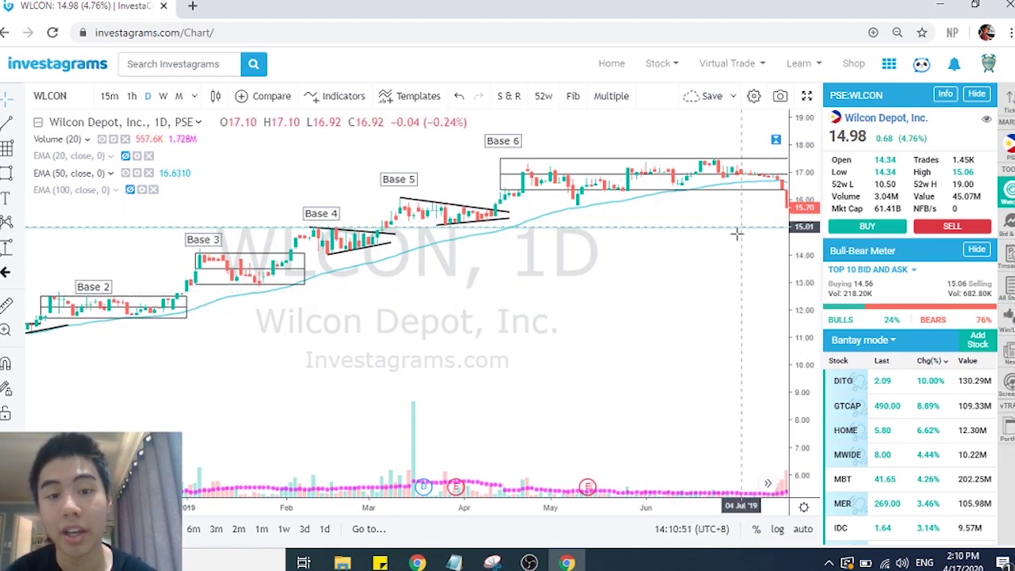
pyautogui.scroll(-2, 728, 231)
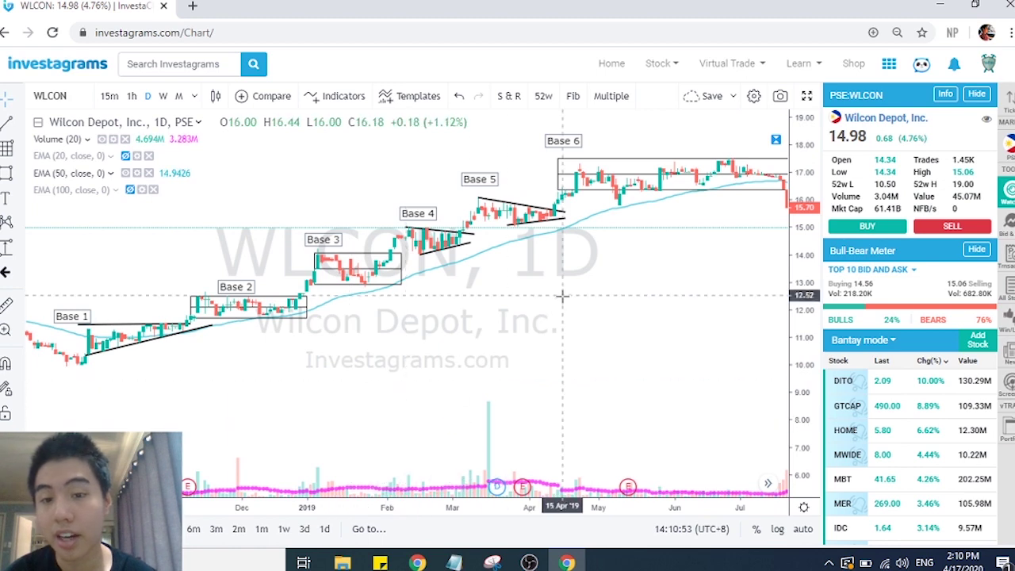
pyautogui.scroll(-3, 562, 298)
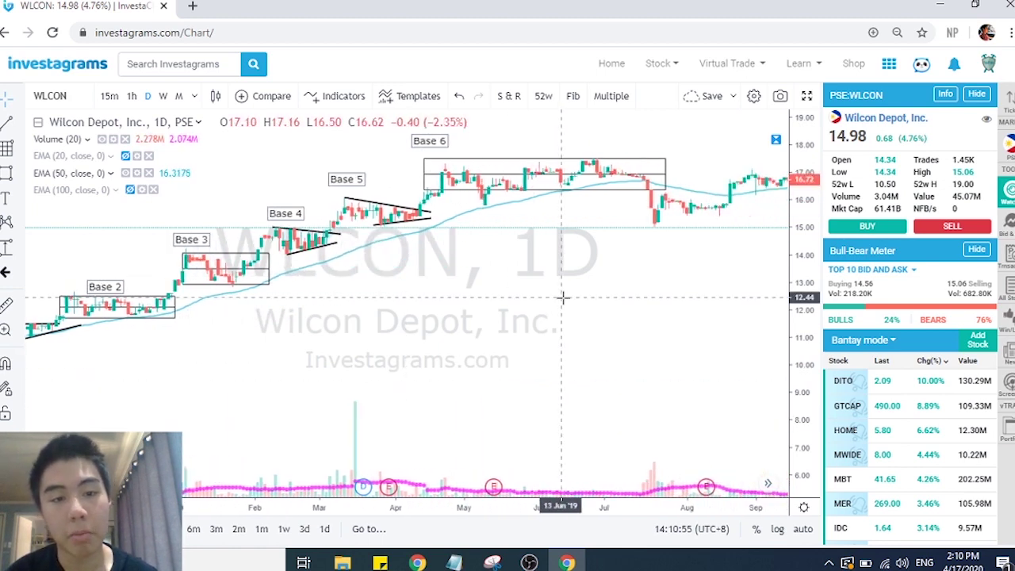
pyautogui.hscroll(5, 563, 297)
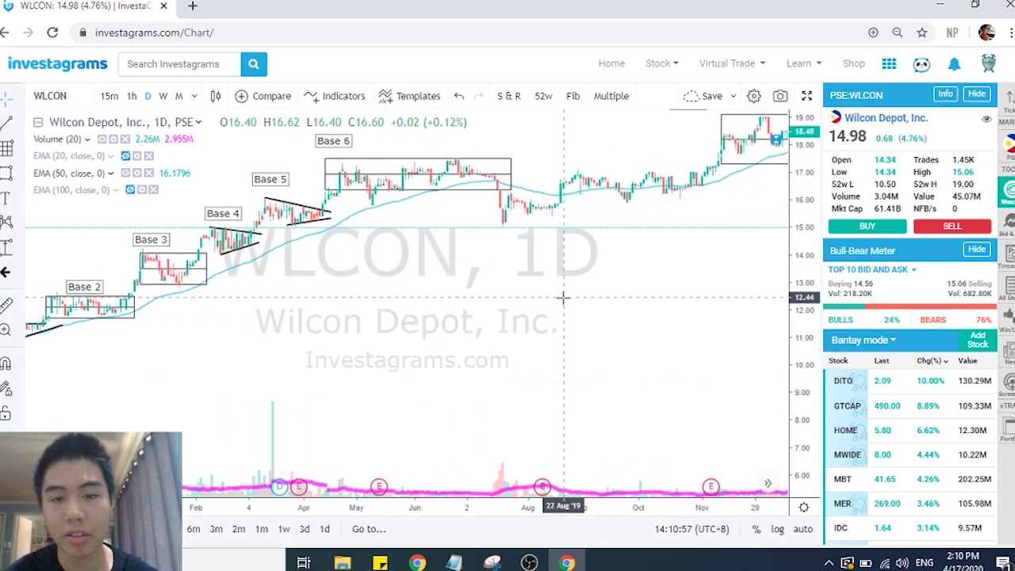
pyautogui.moveTo(552, 299); pyautogui.dragTo(555, 319)
pyautogui.moveTo(512, 213)
pyautogui.mouseDown()
pyautogui.moveTo(669, 215)
pyautogui.moveTo(732, 238)
pyautogui.moveTo(737, 254)
pyautogui.moveTo(725, 248)
pyautogui.mouseUp()
# Stretch the Base 7 box's lower corner to 17.40 at 27 Mar '20
pyautogui.scroll(-4, 593, 298)
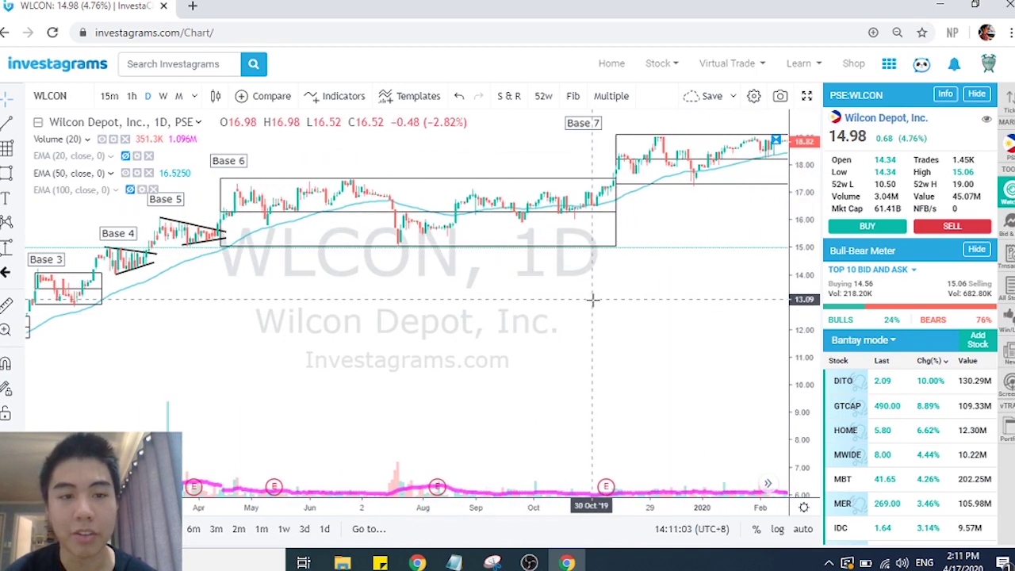
pyautogui.scroll(-2, 592, 300)
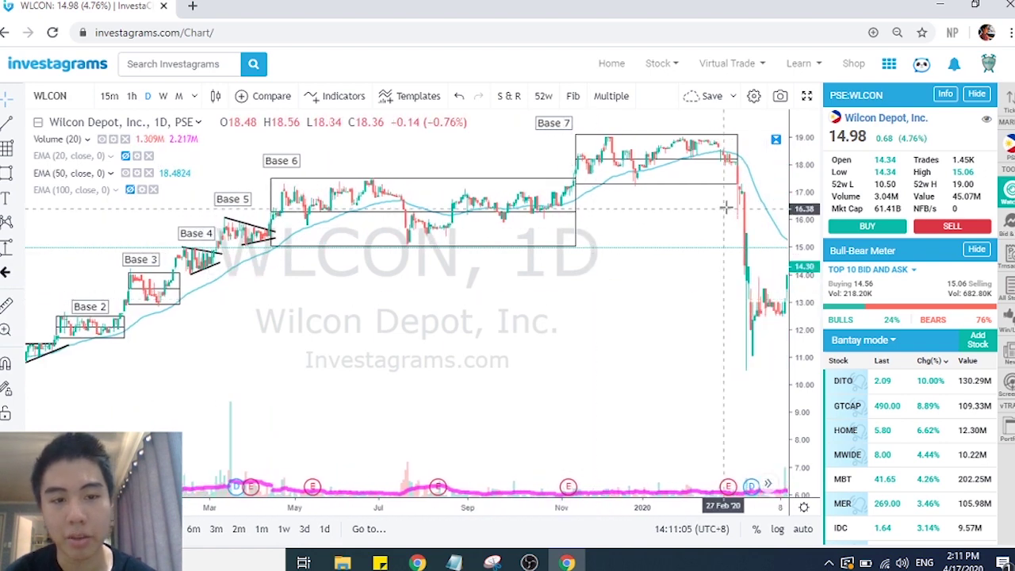
pyautogui.moveTo(740, 189); pyautogui.dragTo(763, 181)
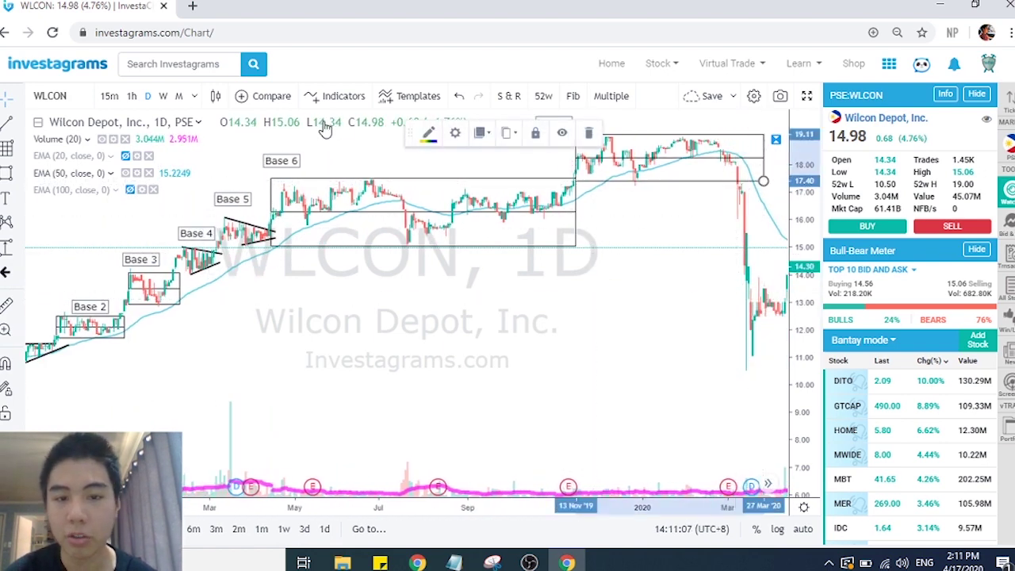
pyautogui.click(457, 308)
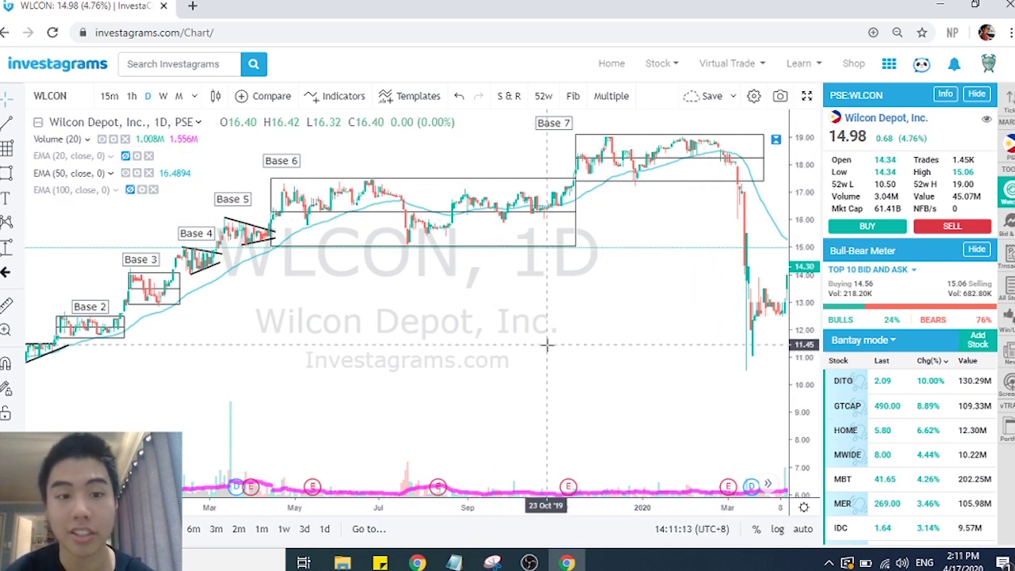
# Review the WLCON chart from Base 3 through Base 7 and on to the latest candles
pyautogui.scroll(3, 548, 350)
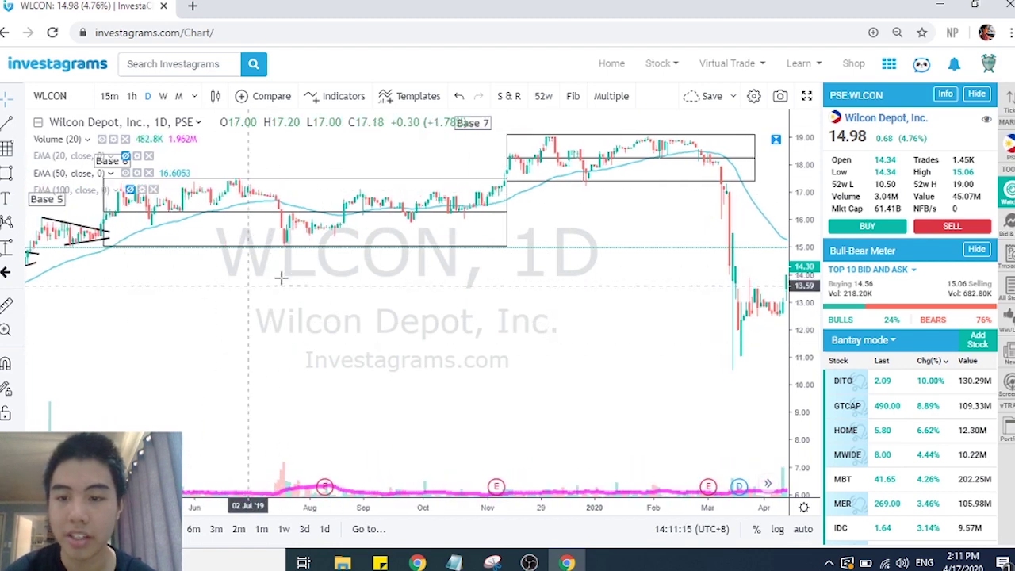
pyautogui.moveTo(281, 352); pyautogui.dragTo(454, 351)
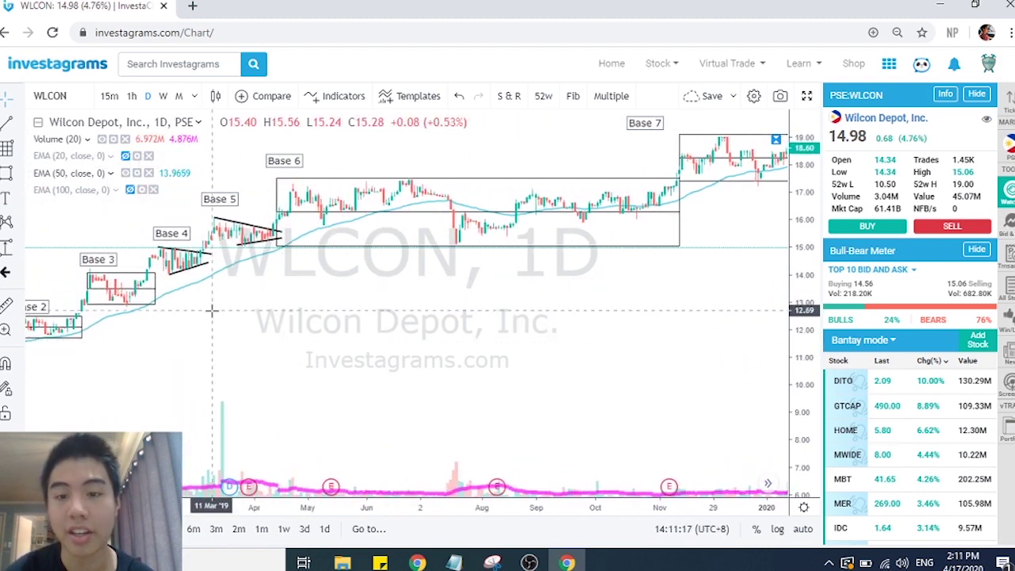
pyautogui.hscroll(2, 212, 311)
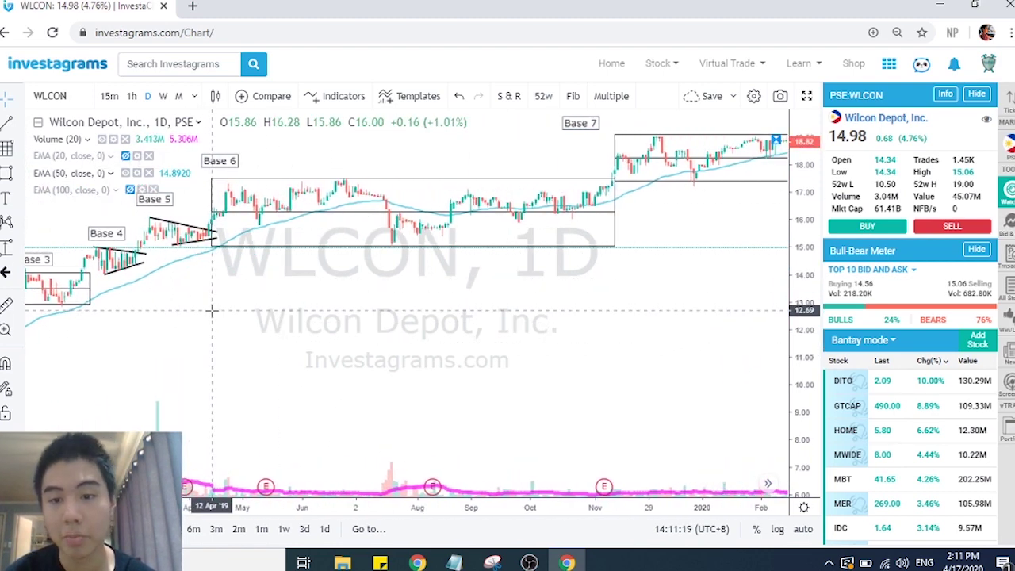
pyautogui.hscroll(2, 212, 311)
pyautogui.scroll(-4, 396, 356)
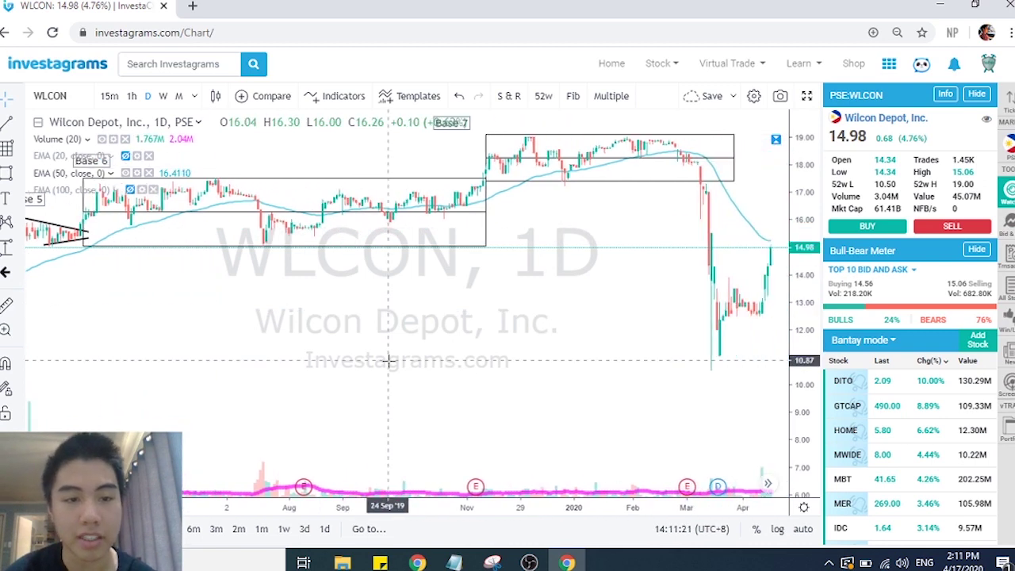
pyautogui.scroll(1, 389, 359)
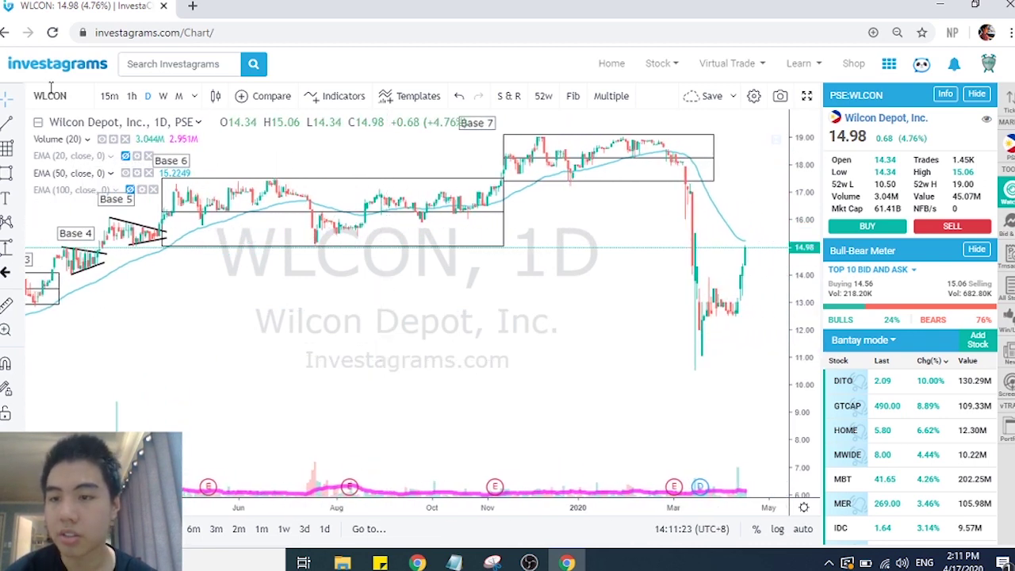
# Switch the chart to the HLCM stock and bring its marked bases into view
pyautogui.write('HLCM')
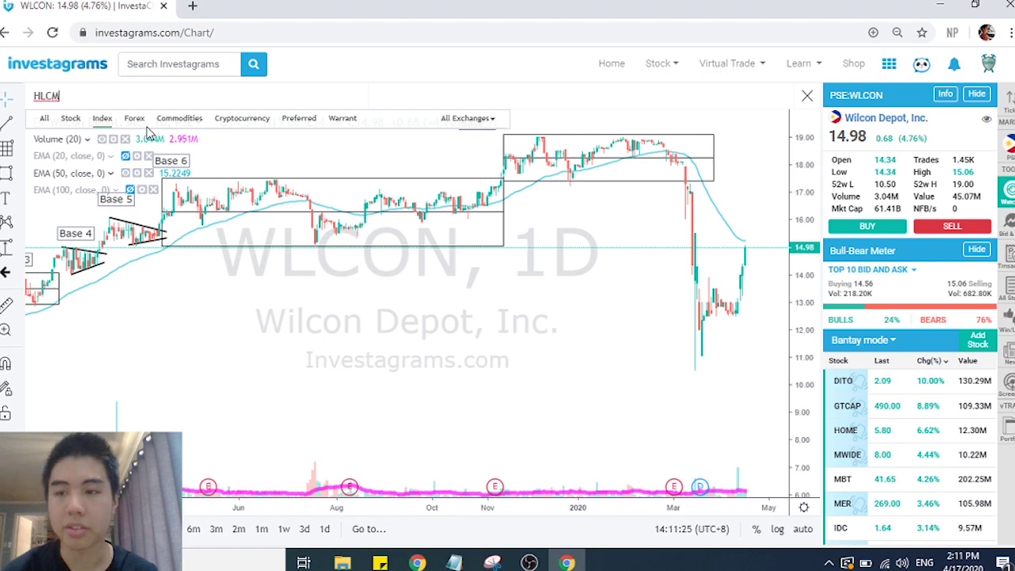
pyautogui.press('Return')
pyautogui.scroll(5, 411, 384)
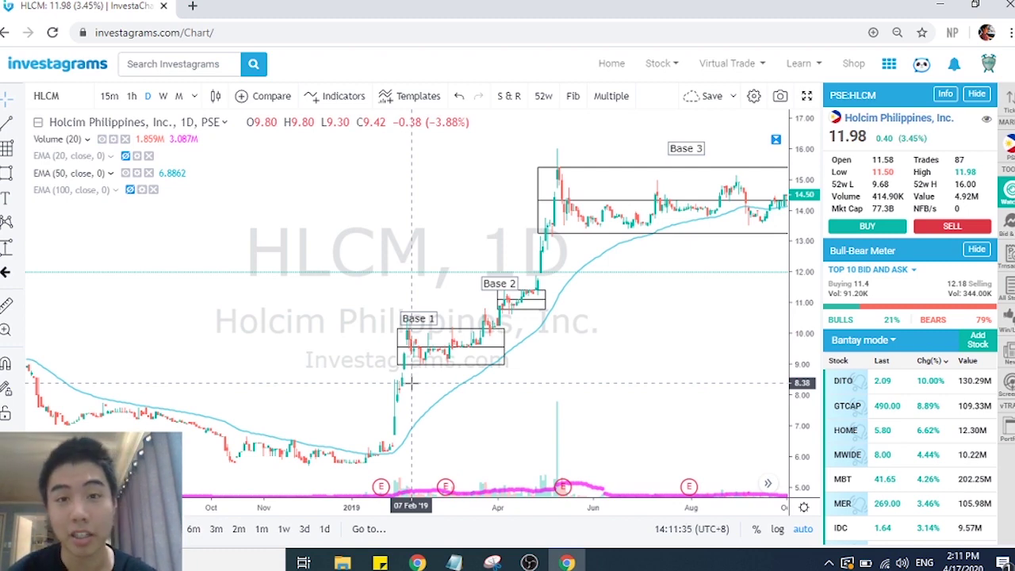
# Examine the HLCM price history from the 2018 decline through the early 2019 surge into Base 1 and Base 2
pyautogui.hscroll(-6, 411, 384)
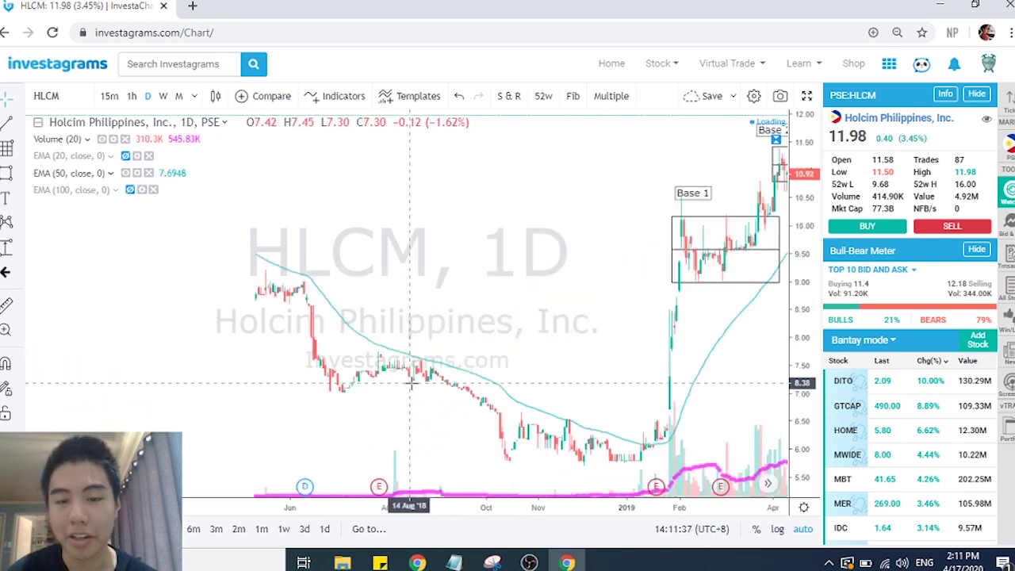
pyautogui.hscroll(10, 544, 251)
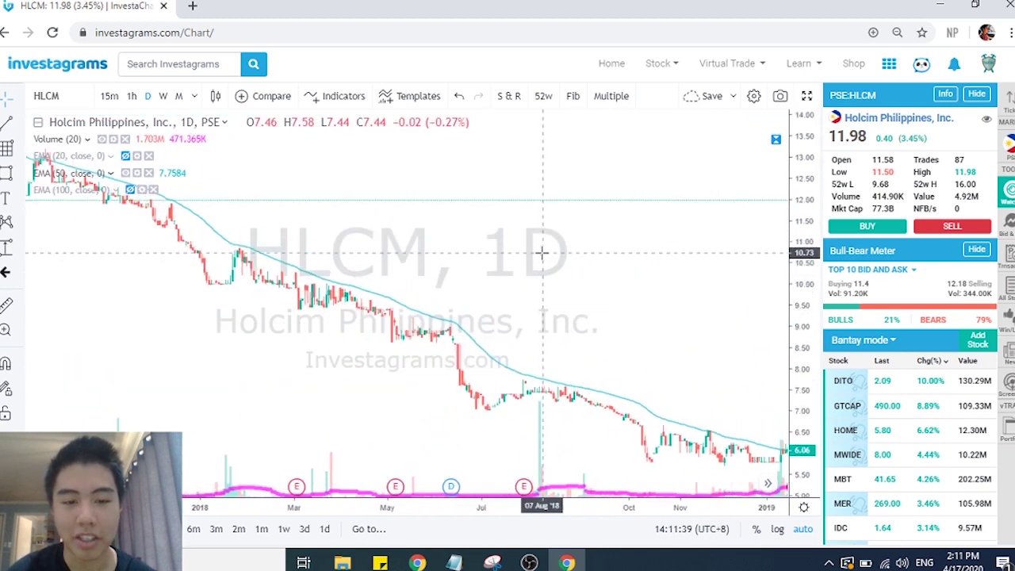
pyautogui.hscroll(8, 541, 252)
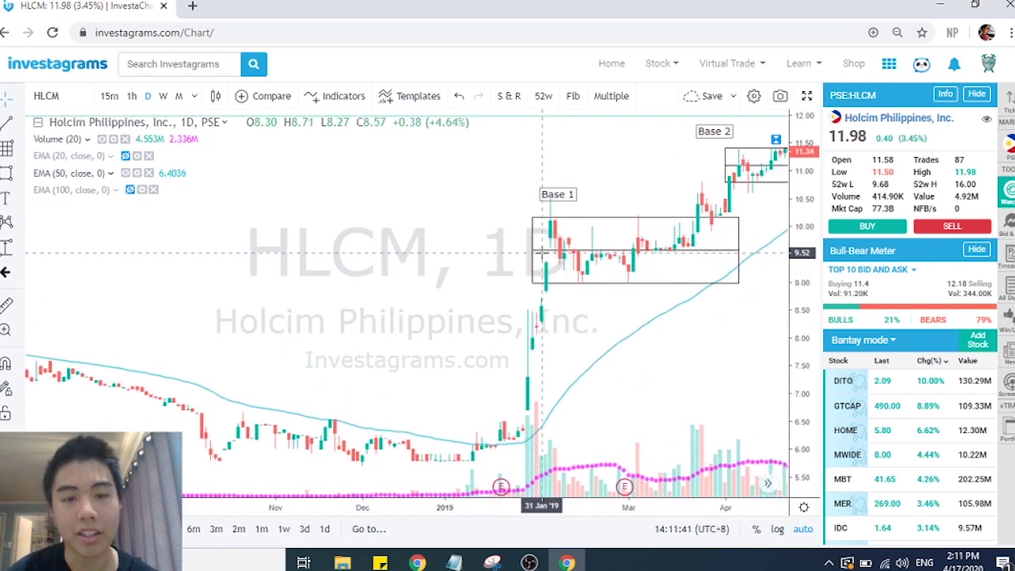
pyautogui.scroll(-5, 542, 253)
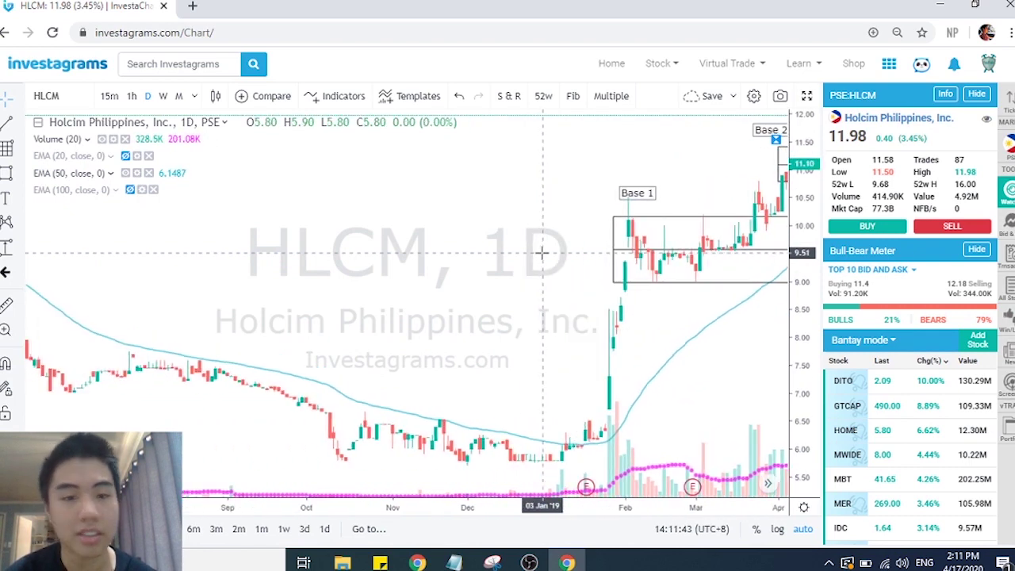
pyautogui.hscroll(-2, 542, 252)
pyautogui.hscroll(4, 542, 252)
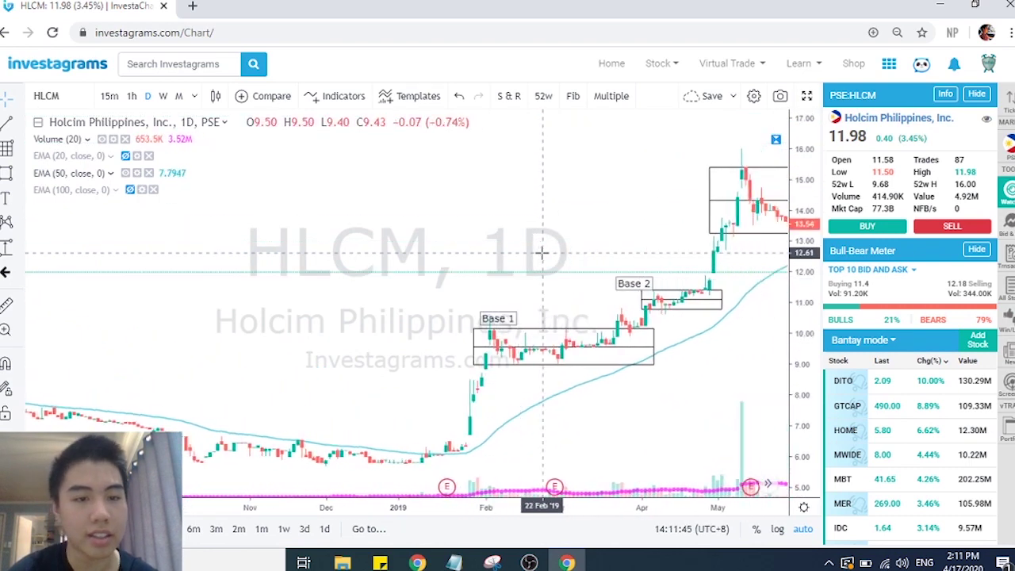
pyautogui.hscroll(-4, 542, 252)
pyautogui.hscroll(-3, 542, 252)
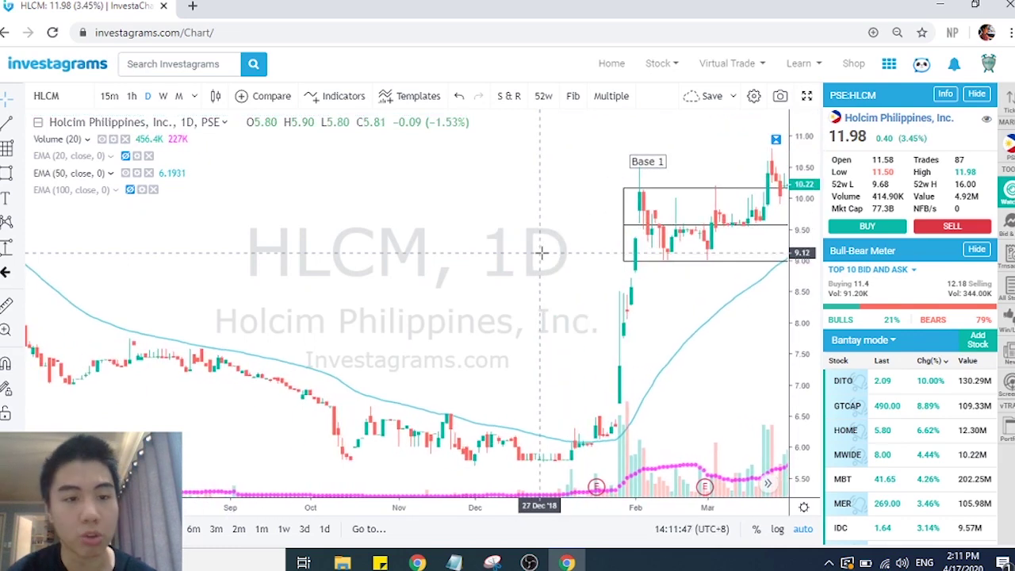
pyautogui.hscroll(1, 542, 252)
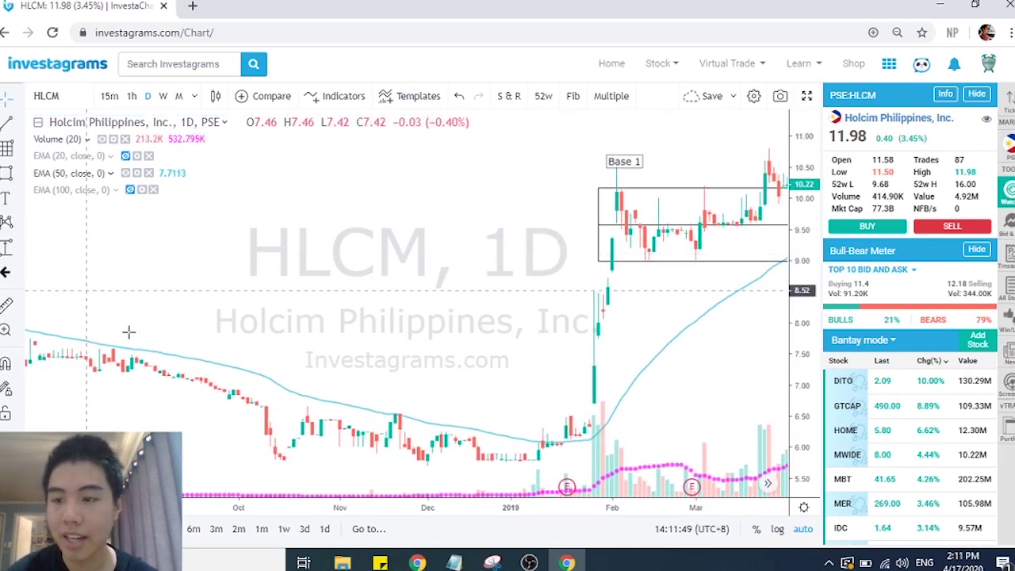
# Measure the HLCM price range from the January 2019 lows to just above the Base 1 box, and delete the measurement
pyautogui.scroll(-5, 128, 333)
pyautogui.scroll(2, 440, 457)
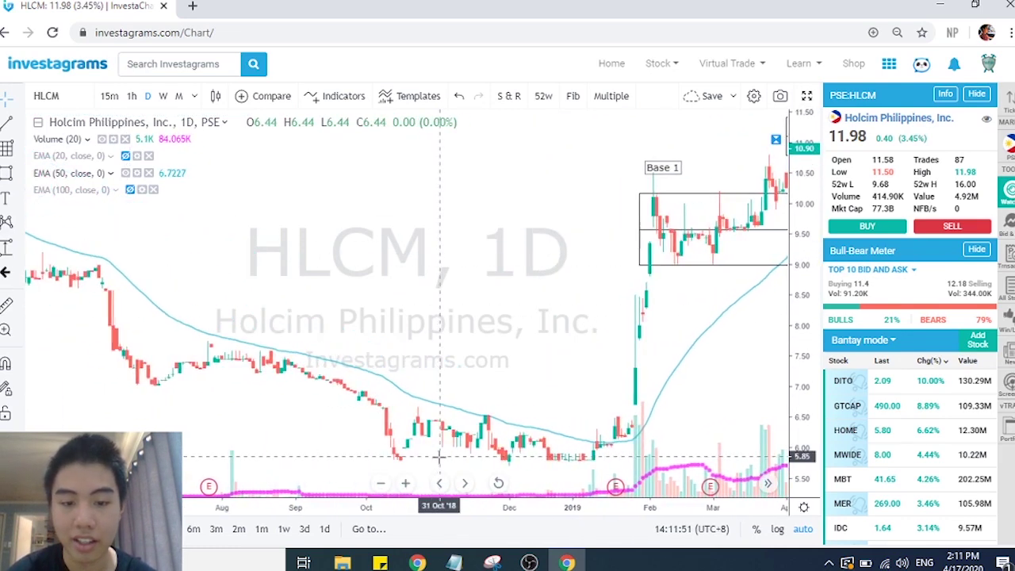
pyautogui.scroll(1, 440, 457)
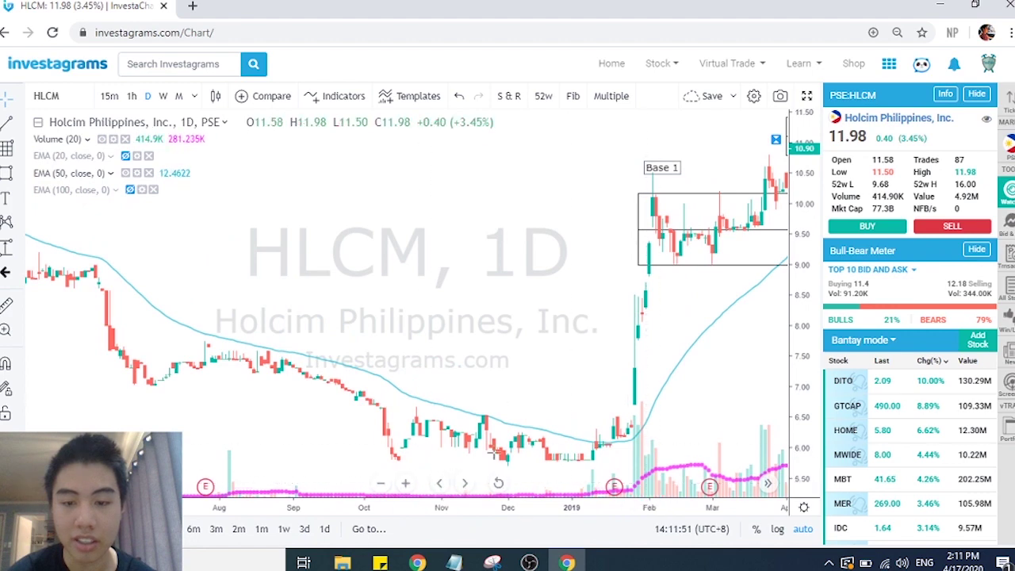
pyautogui.click(597, 455)
pyautogui.click(601, 181)
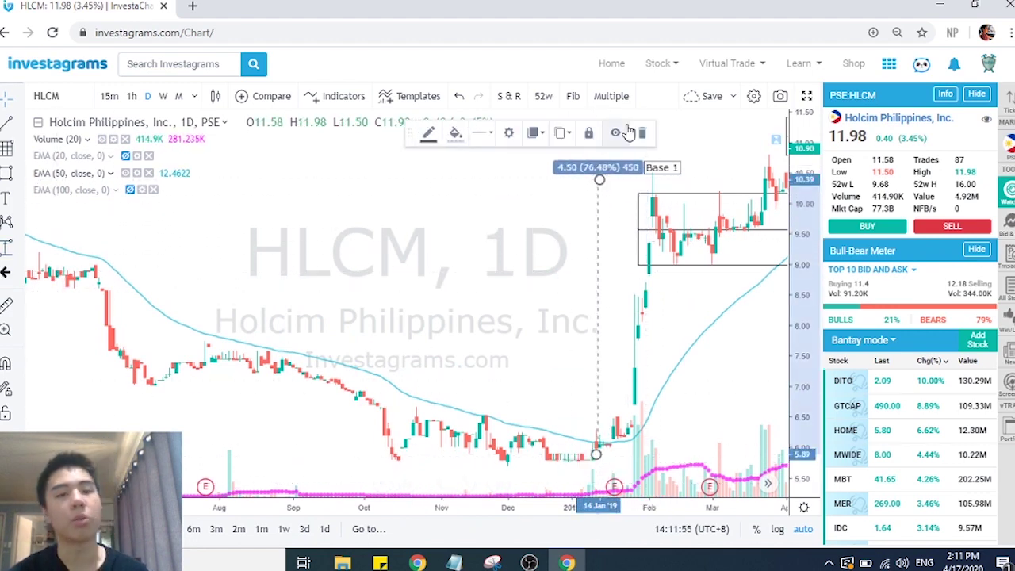
pyautogui.click(640, 135)
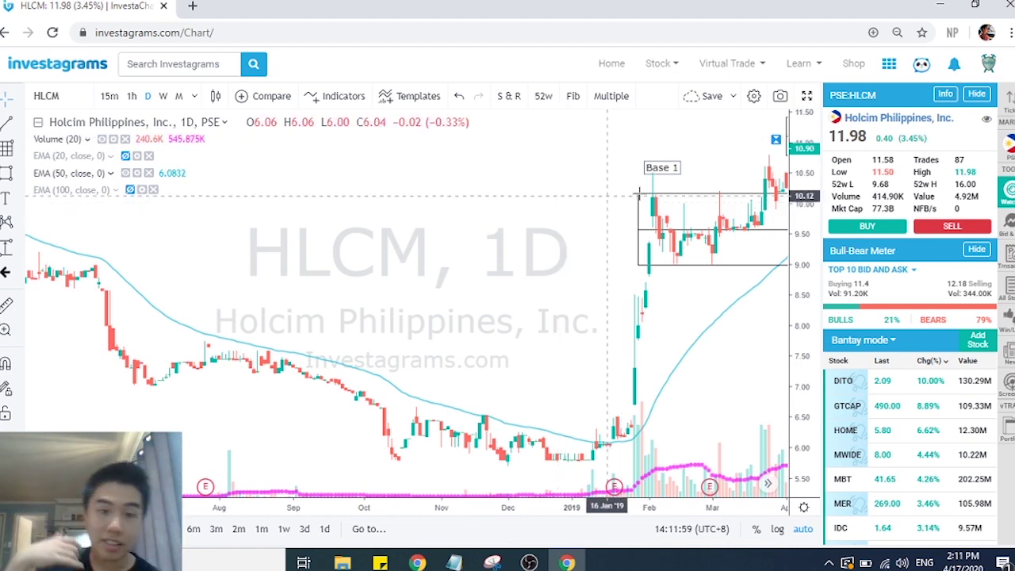
# Move the Base 1 label along the top of its box, over the middle of the consolidation, and deselect it
pyautogui.click(667, 166)
pyautogui.moveTo(668, 165); pyautogui.dragTo(714, 174)
pyautogui.click(520, 194)
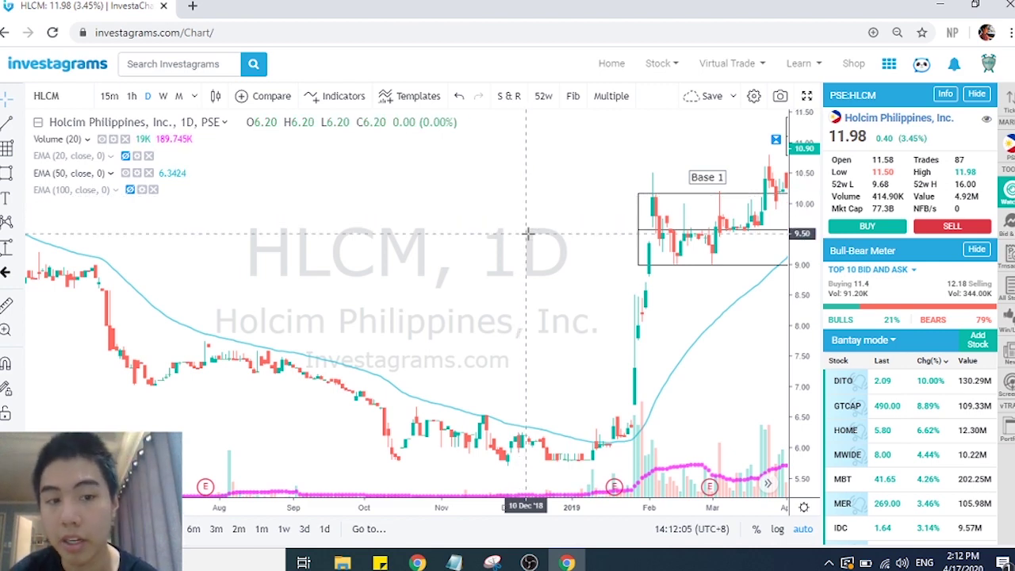
# Inspect HLCM's Base 1 closely, including its candles, the volume beneath them and the advance leading into it
pyautogui.scroll(2, 527, 228)
pyautogui.scroll(4, 527, 245)
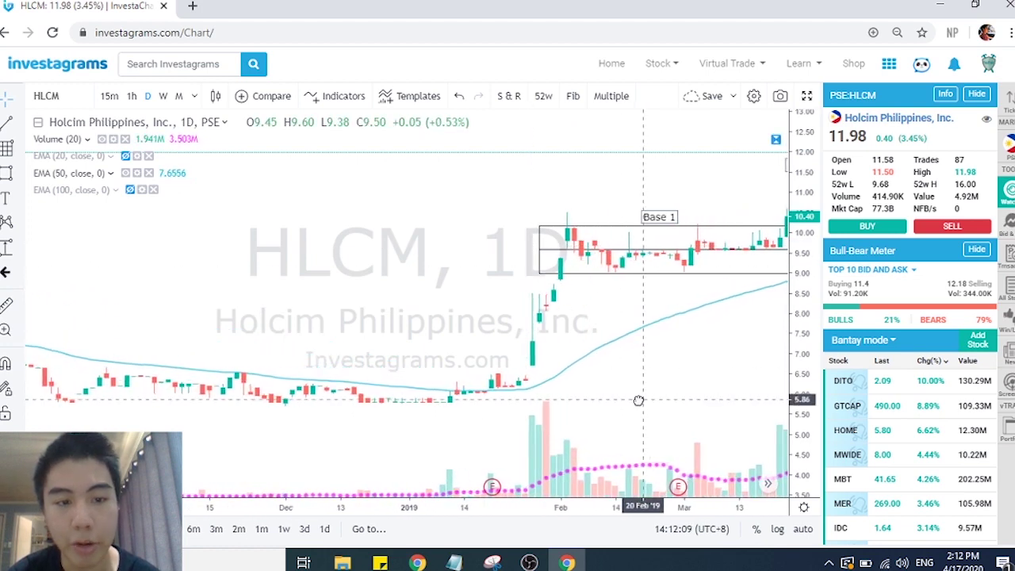
pyautogui.scroll(2, 640, 401)
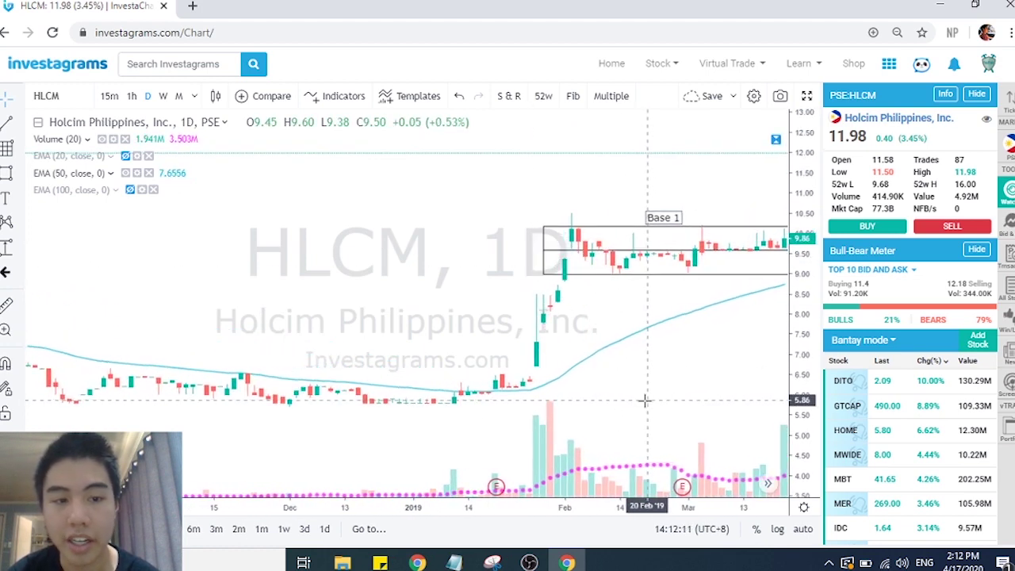
pyautogui.moveTo(640, 403); pyautogui.dragTo(567, 388)
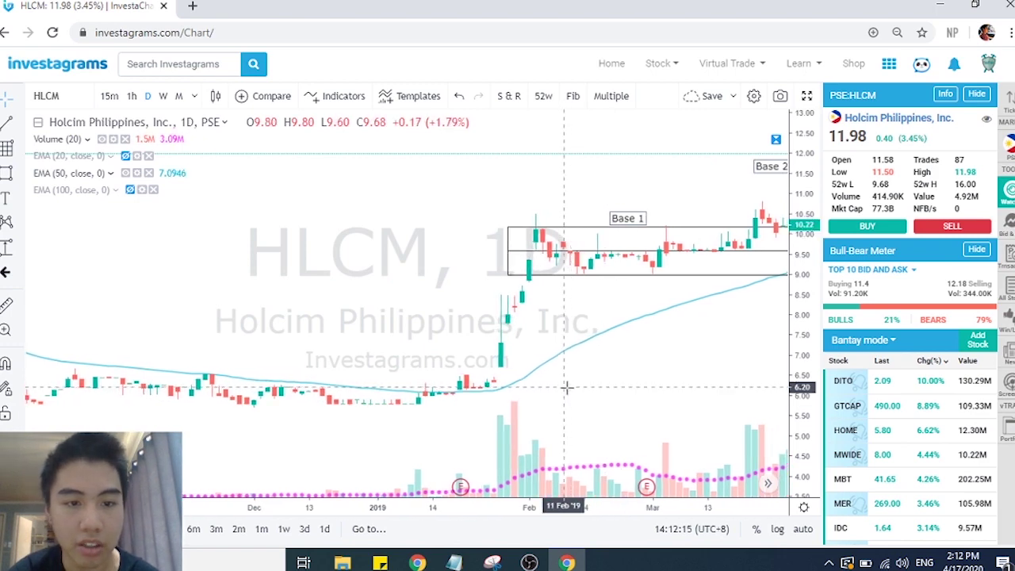
pyautogui.hscroll(2, 568, 388)
pyautogui.hscroll(-2, 567, 388)
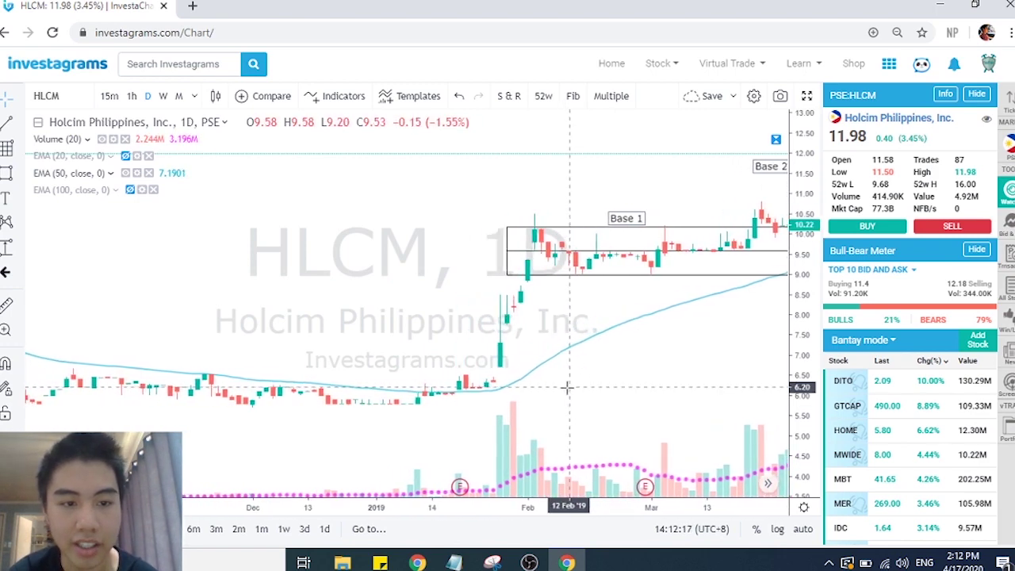
# Add a green up-arrow marker on the HLCM chart below the Base 1 box, near mid-March 2019, and deselect it
pyautogui.hscroll(-1, 568, 388)
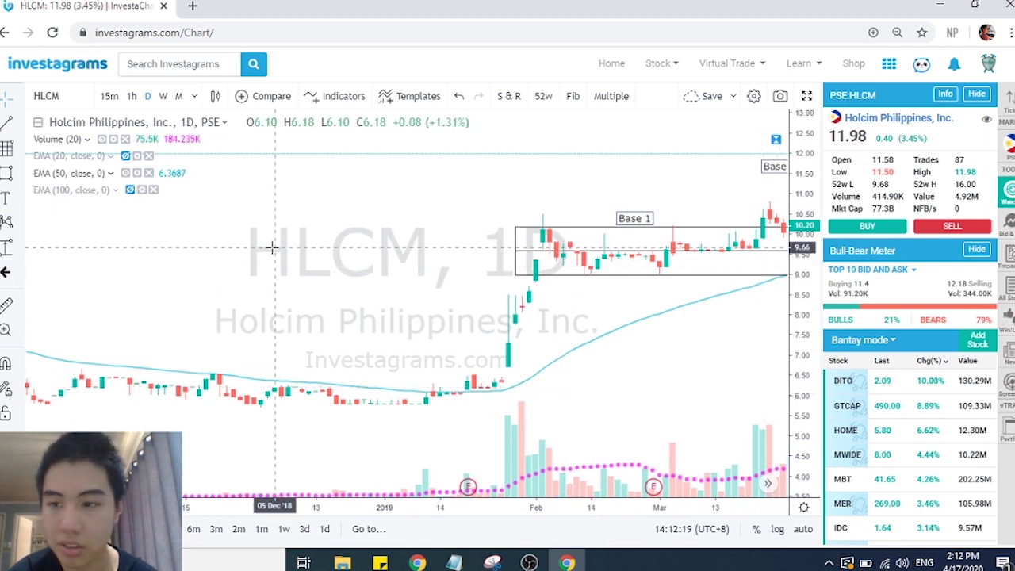
pyautogui.click(18, 275)
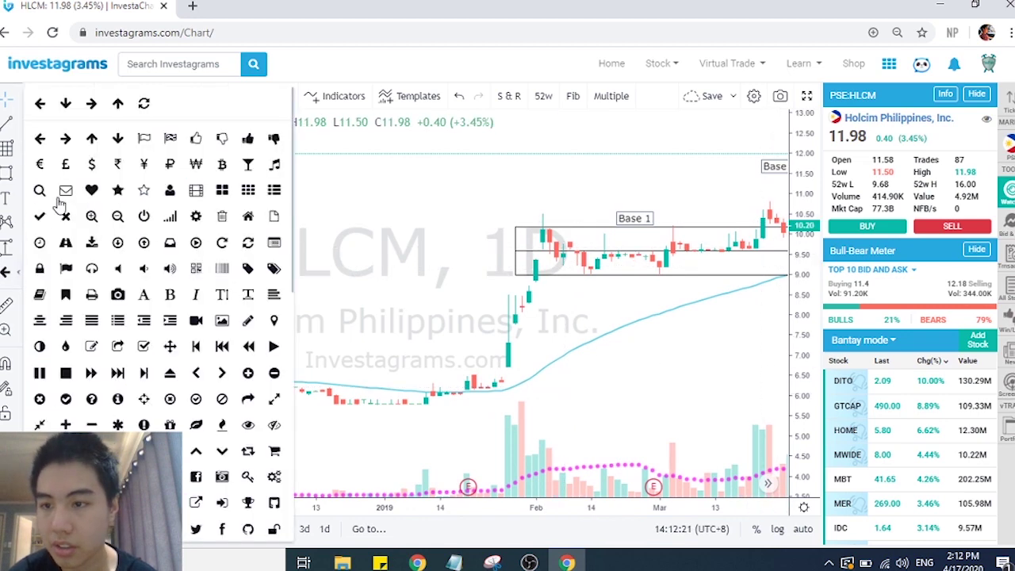
pyautogui.click(92, 138)
pyautogui.click(735, 340)
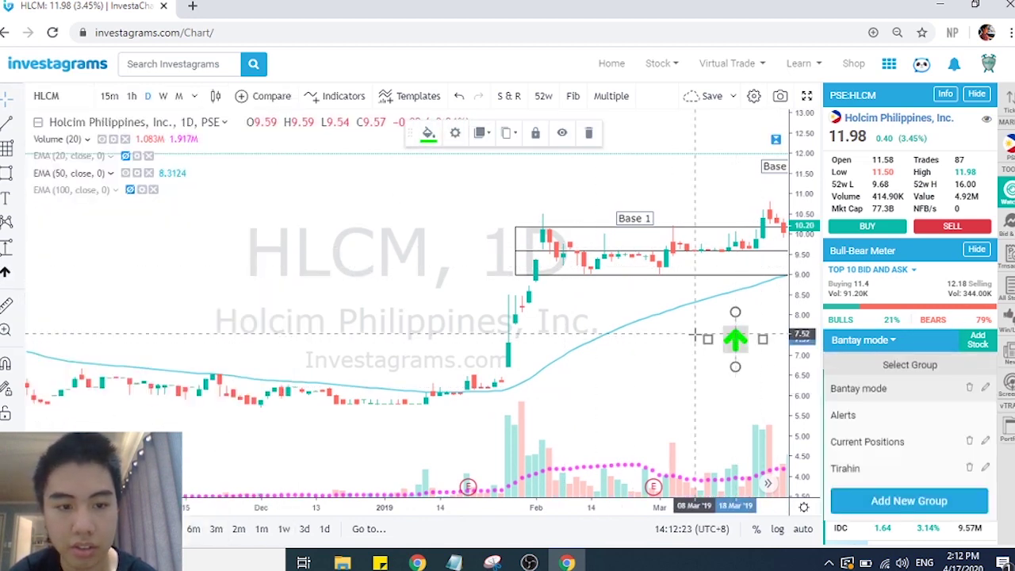
pyautogui.click(674, 348)
pyautogui.click(877, 344)
pyautogui.moveTo(654, 364); pyautogui.dragTo(655, 364)
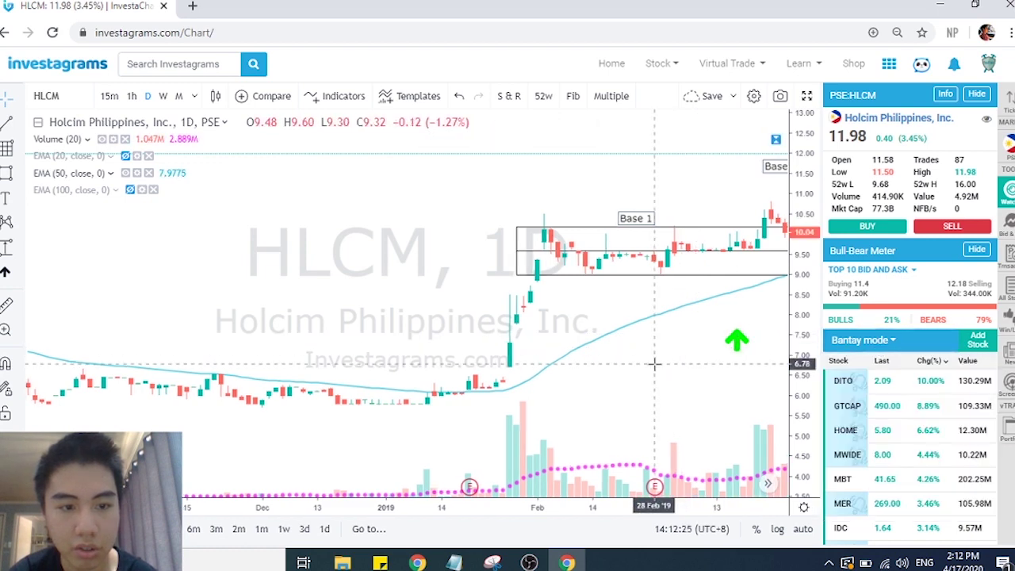
# Move the green up arrow directly under the late-March 2019 pullback candles at the end of Base 1, and deselect it
pyautogui.moveTo(736, 343); pyautogui.dragTo(694, 349)
pyautogui.click(748, 262)
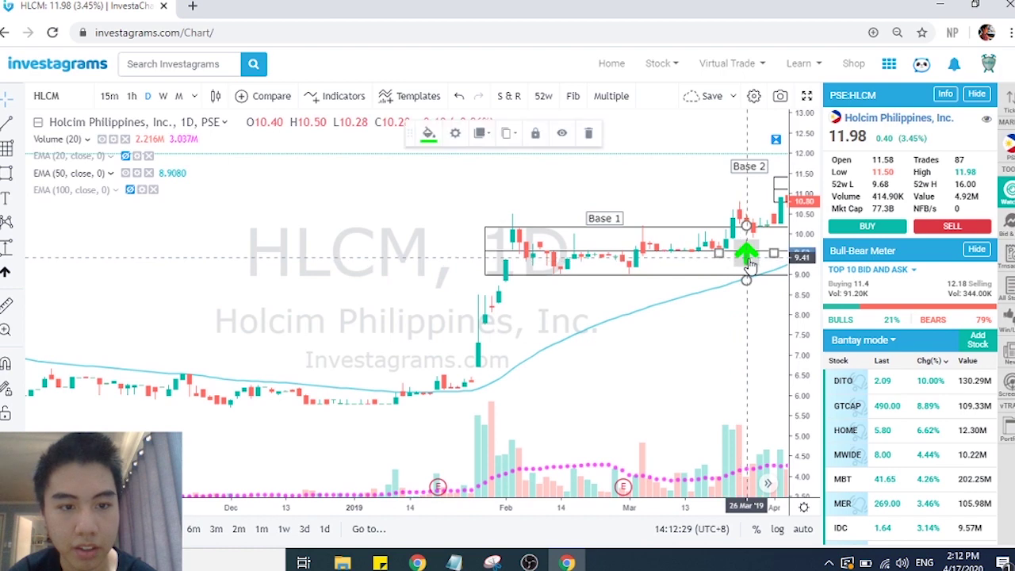
pyautogui.click(754, 317)
pyautogui.moveTo(755, 318); pyautogui.dragTo(727, 321)
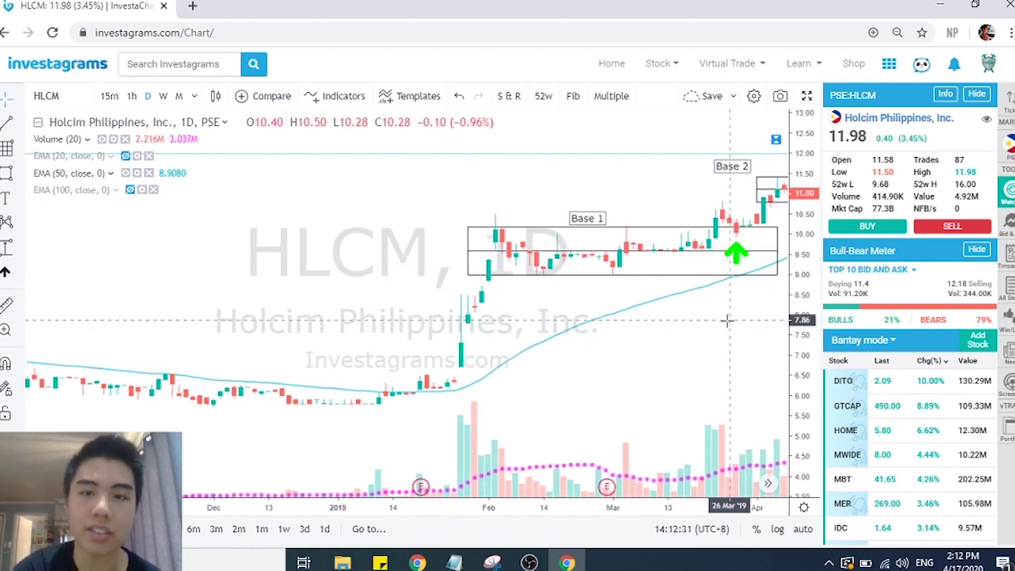
# Place a second green up arrow under the 29 April 2019 breakout candle at the end of Base 2, and deselect it
pyautogui.scroll(-5, 727, 320)
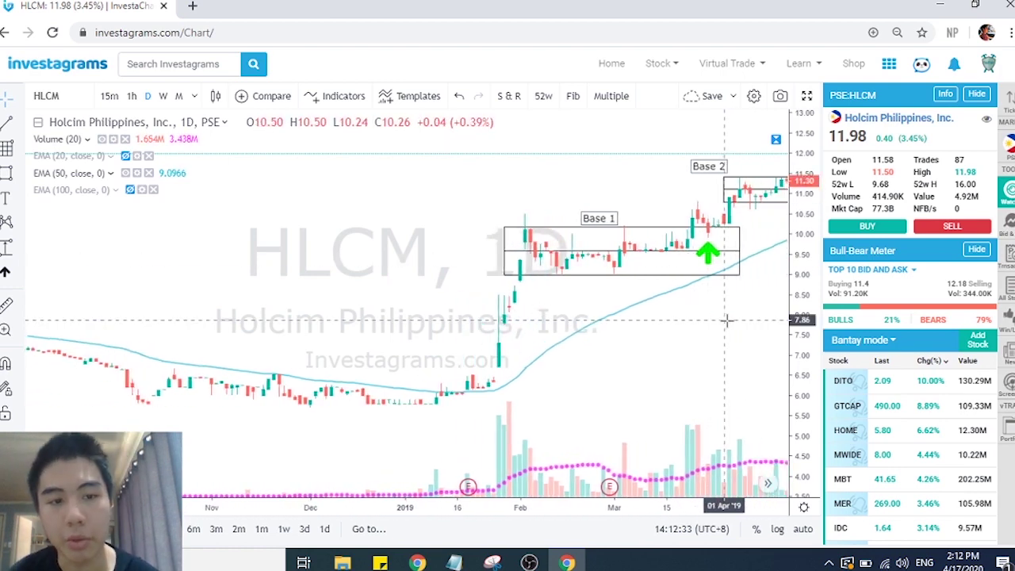
pyautogui.scroll(5, 653, 230)
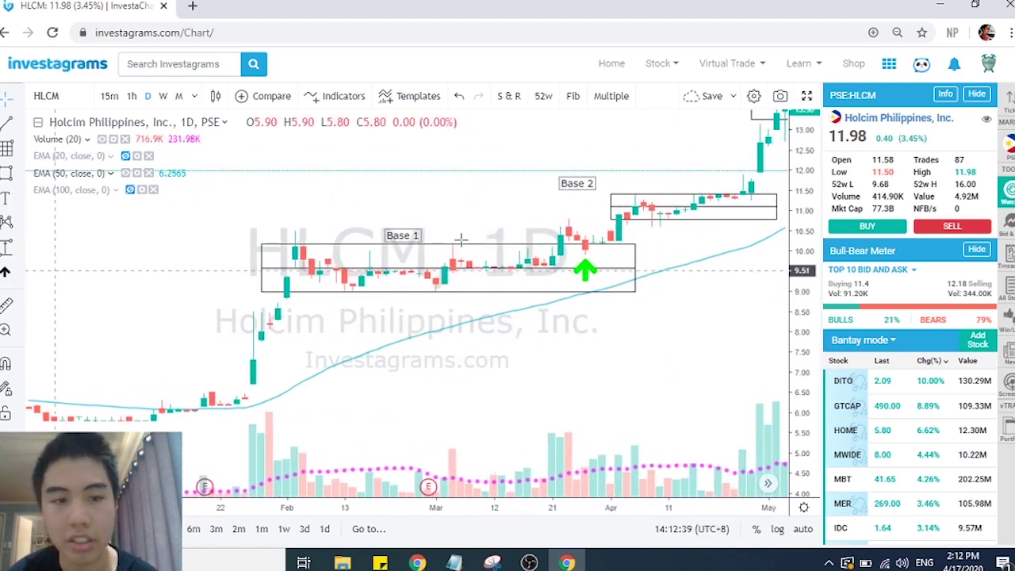
pyautogui.click(752, 214)
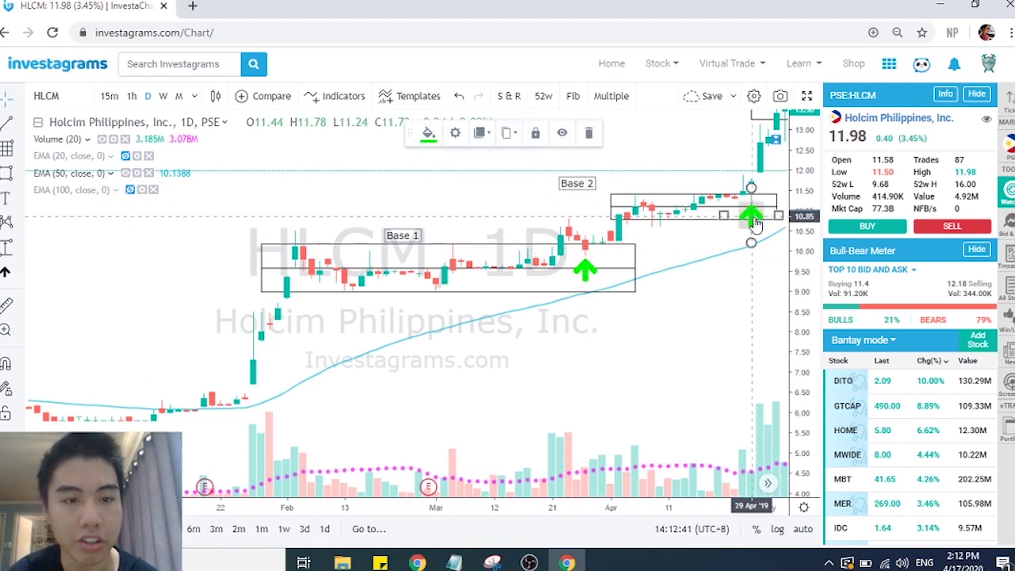
pyautogui.click(729, 281)
# Reset the chart view and examine the marked entries at Base 1 and Base 2 with the advance into Base 3
pyautogui.rightClick(685, 295)
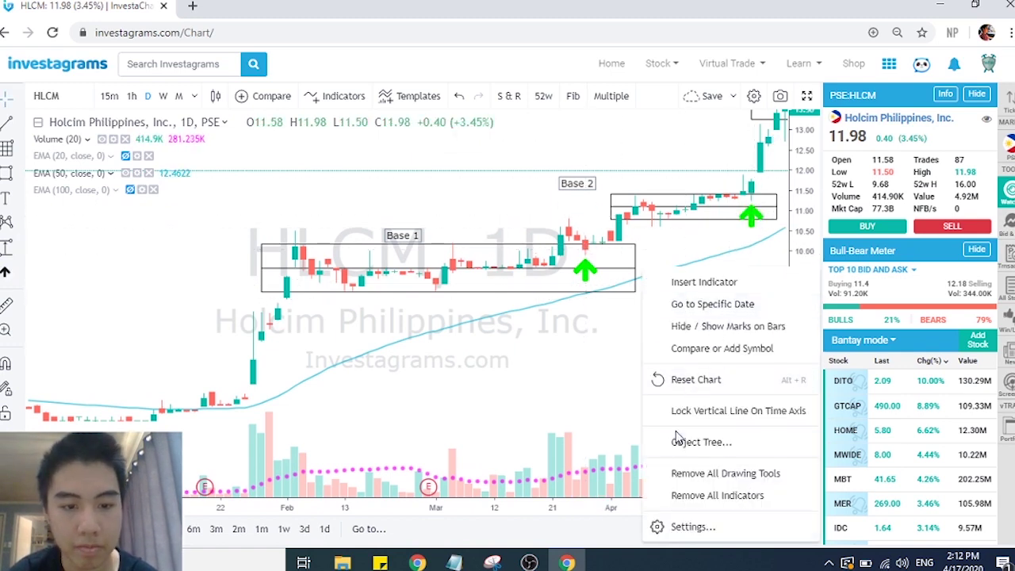
pyautogui.click(687, 381)
pyautogui.scroll(-5, 567, 349)
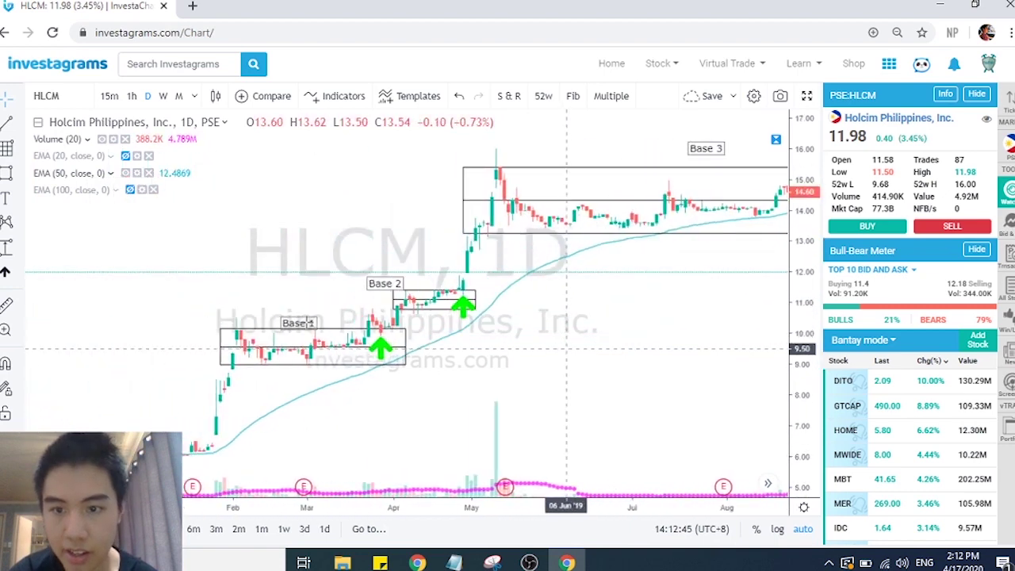
pyautogui.scroll(5, 181, 294)
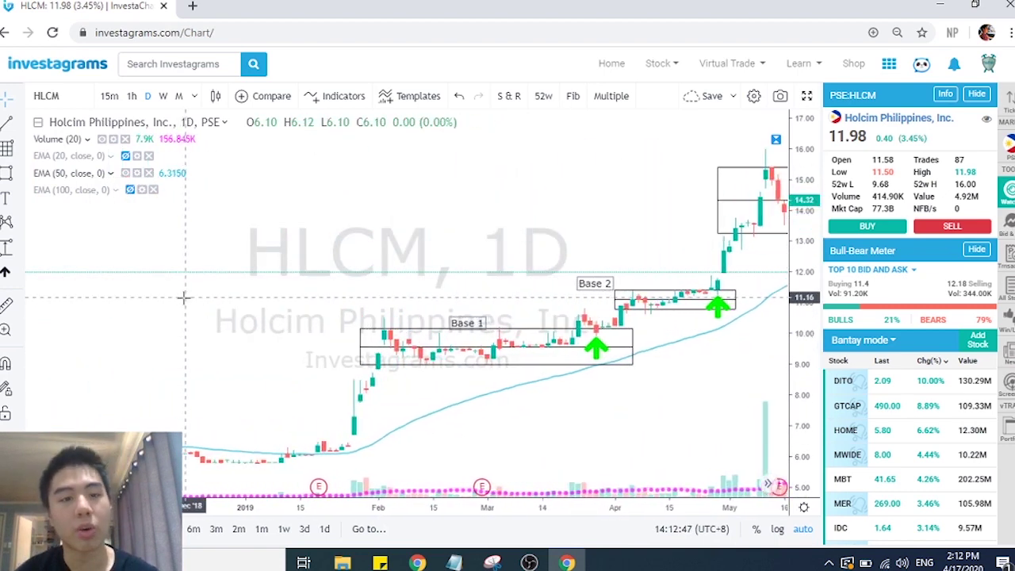
pyautogui.scroll(3, 183, 297)
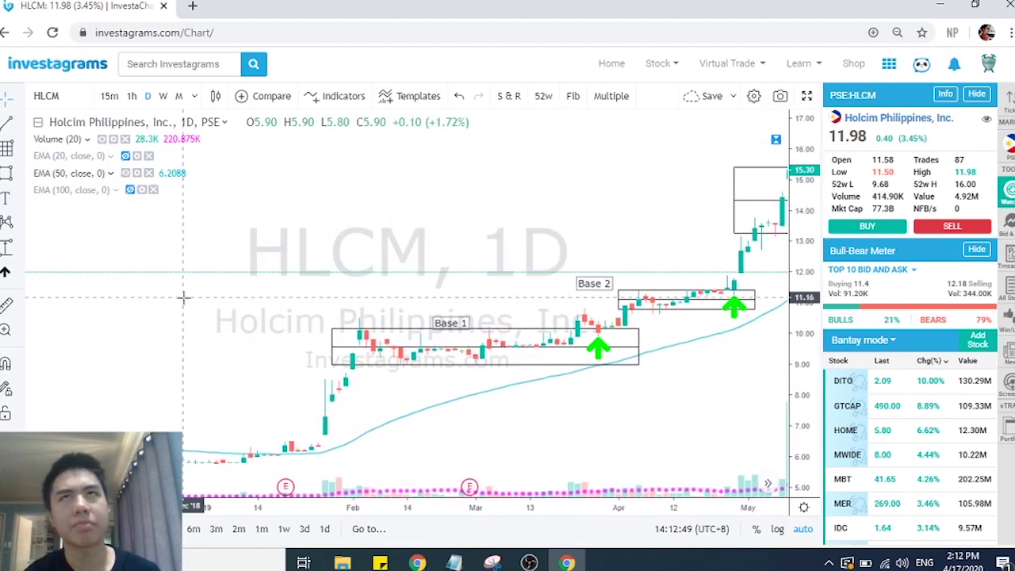
pyautogui.scroll(3, 184, 298)
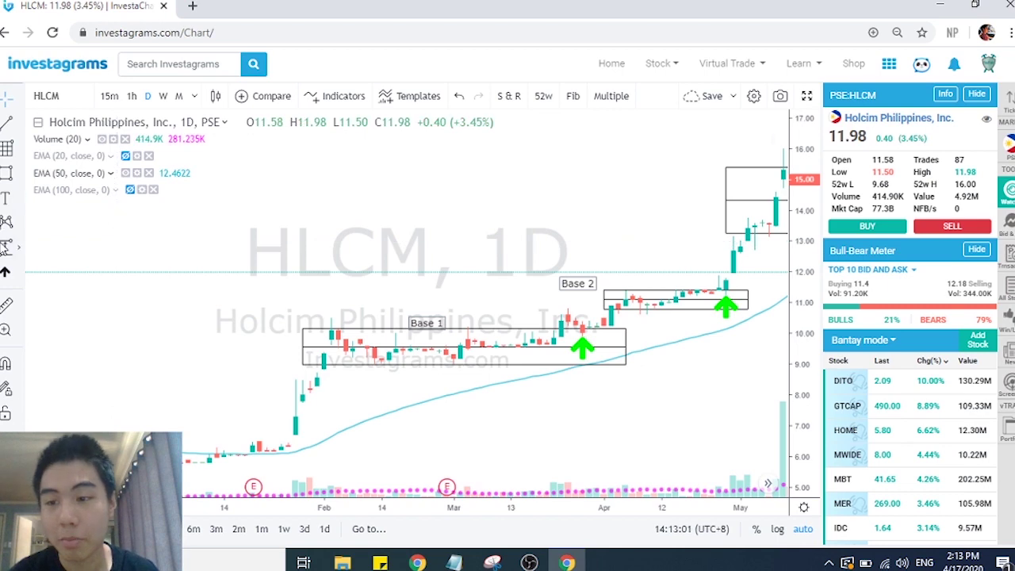
# Measure the HLCM price range from just above Base 2 up to the May 2019 highs, and delete the measurement
pyautogui.click(6, 246)
pyautogui.click(696, 284)
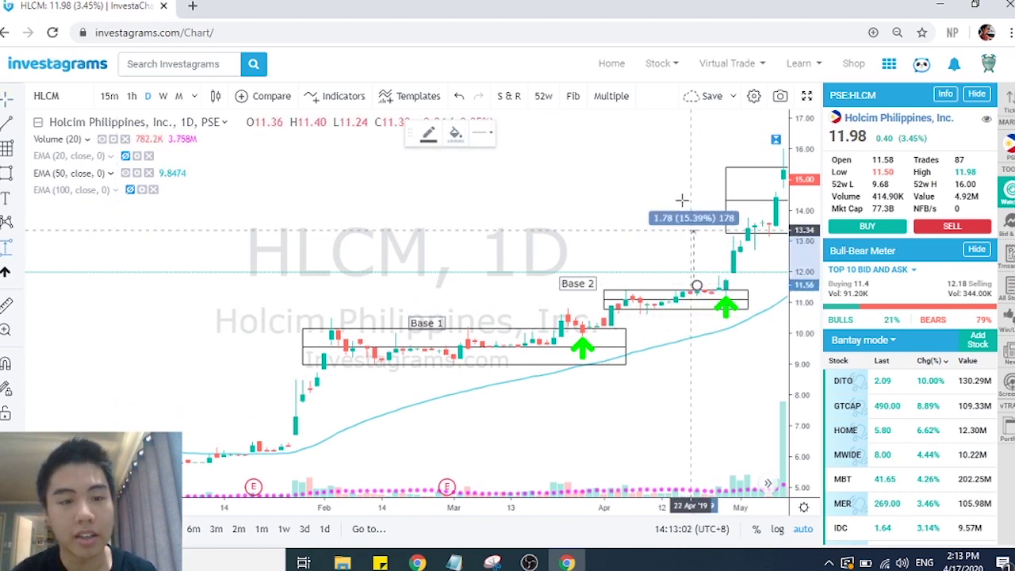
pyautogui.click(669, 151)
pyautogui.click(643, 133)
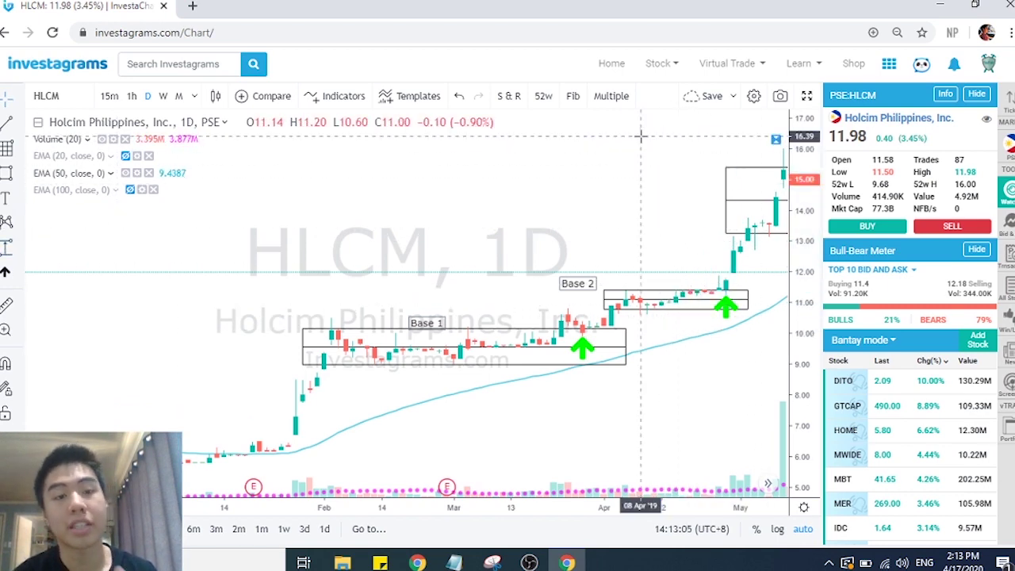
# Examine HLCM's advance from Base 2 into Base 3 and the long sideways movement inside the Base 3 box through October 2019
pyautogui.hscroll(4, 665, 164)
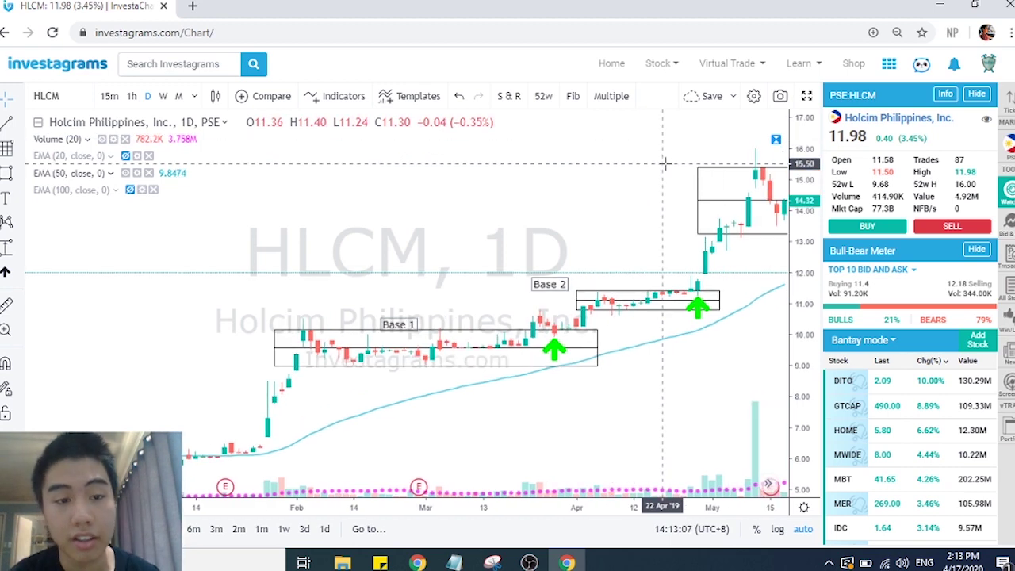
pyautogui.scroll(-2, 665, 164)
pyautogui.scroll(-5, 666, 163)
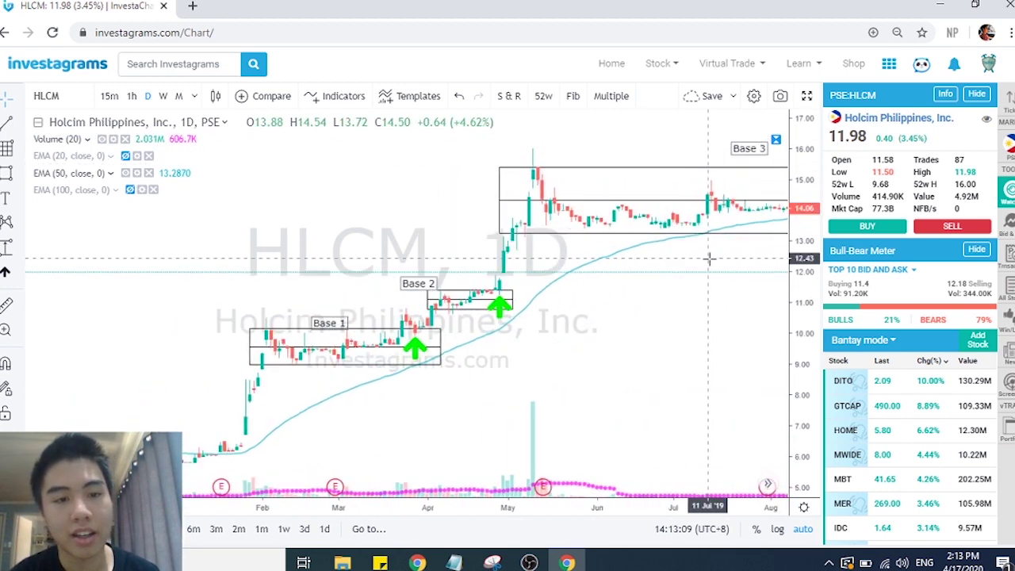
pyautogui.hscroll(4, 708, 258)
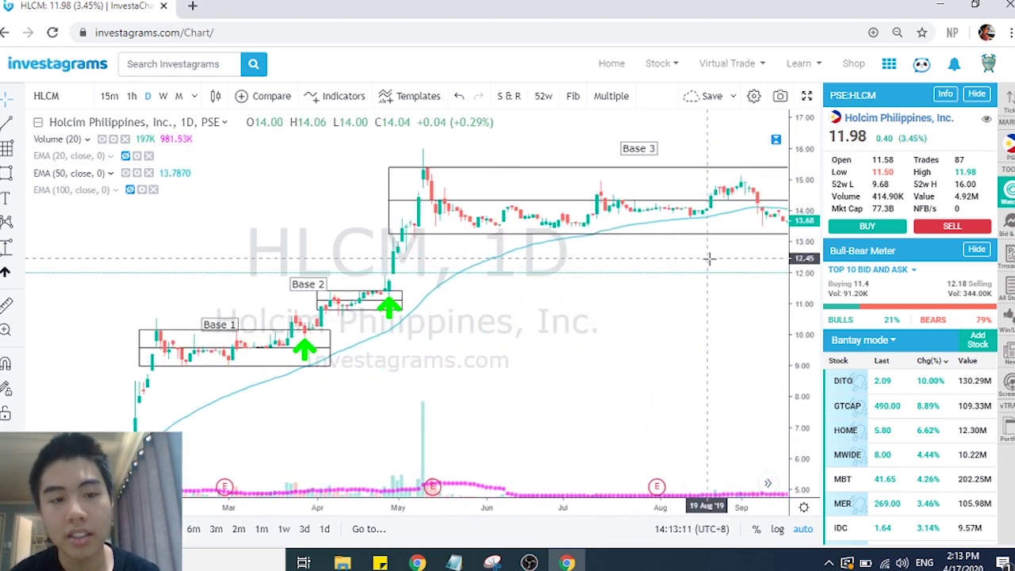
pyautogui.hscroll(3, 709, 258)
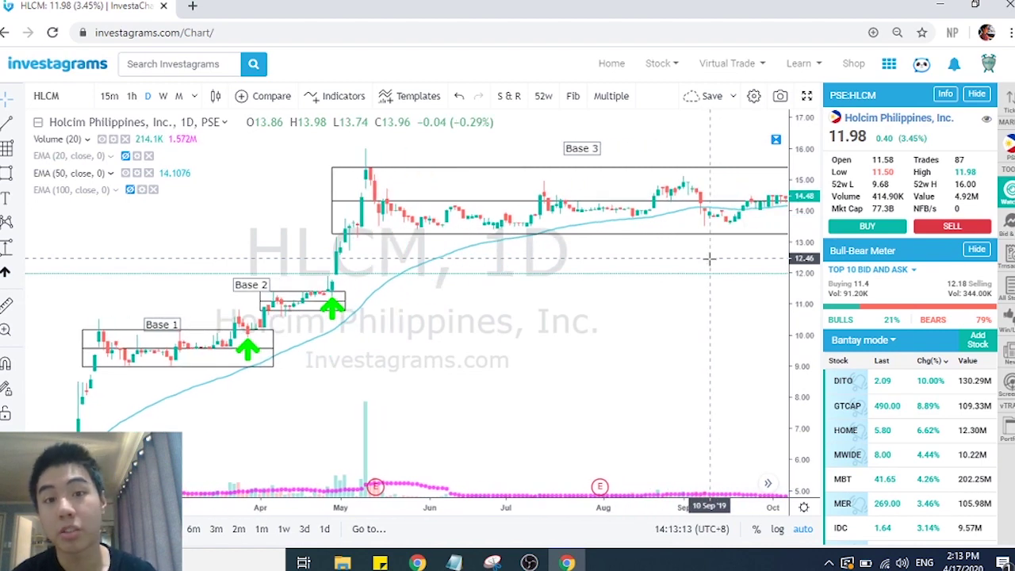
pyautogui.hscroll(5, 709, 258)
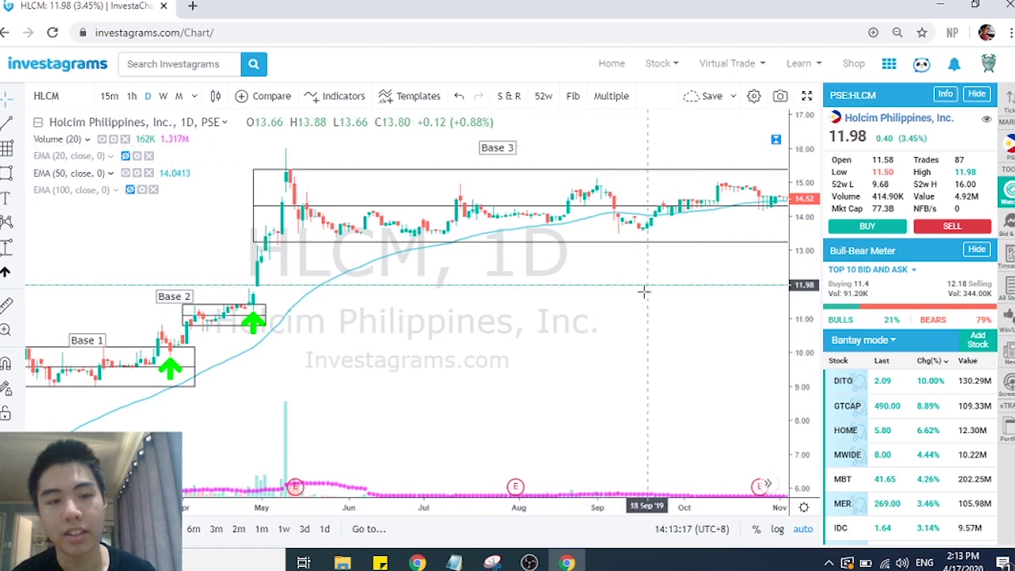
# Examine HLCM's price action at the end of Base 3 and through early 2020, up to the latest April 2020 candles
pyautogui.scroll(-2, 644, 292)
pyautogui.hscroll(8, 726, 266)
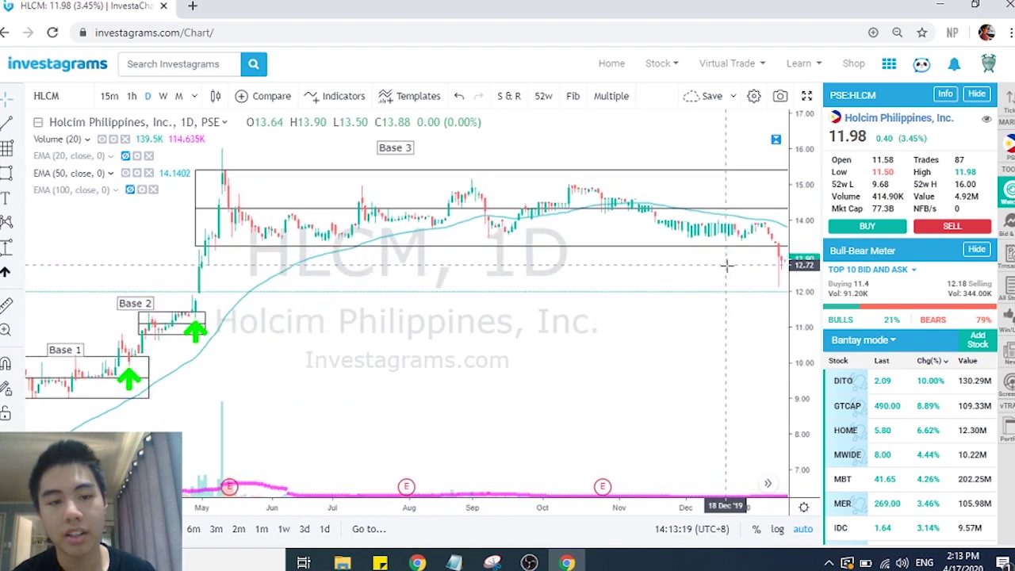
pyautogui.scroll(-5, 726, 268)
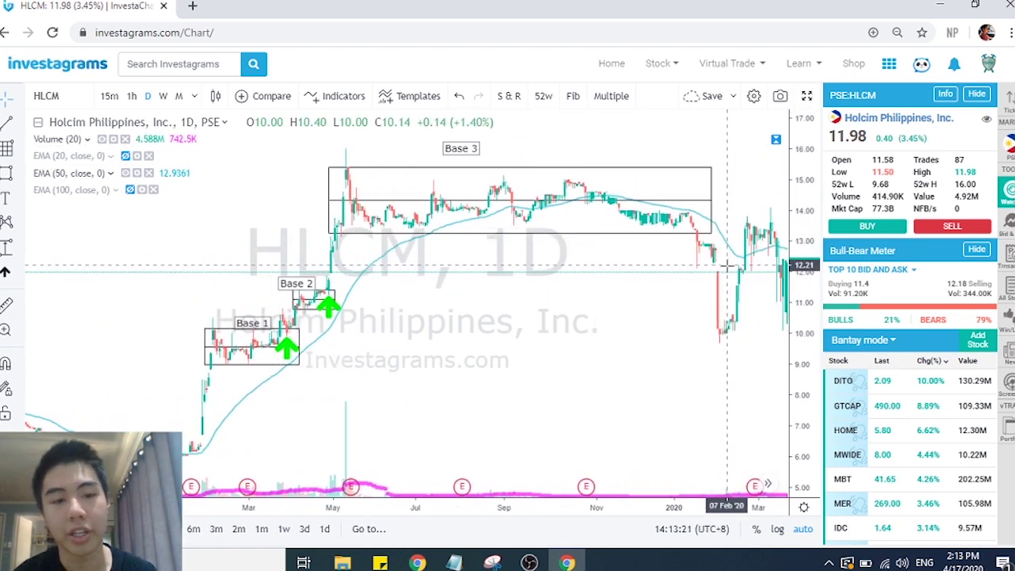
pyautogui.hscroll(10, 727, 267)
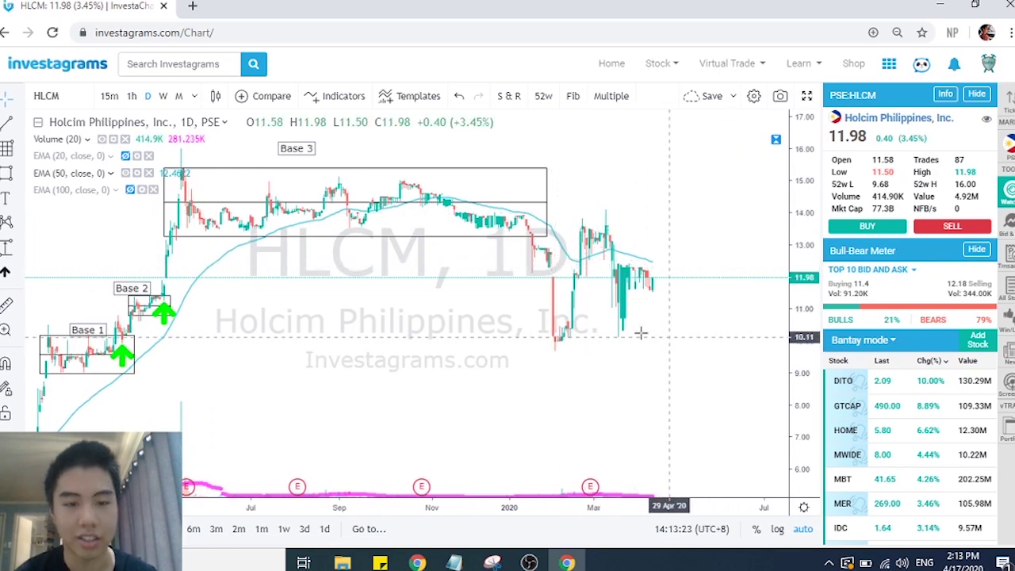
pyautogui.hscroll(-1, 397, 269)
pyautogui.scroll(3, 397, 270)
pyautogui.hscroll(-12, 397, 270)
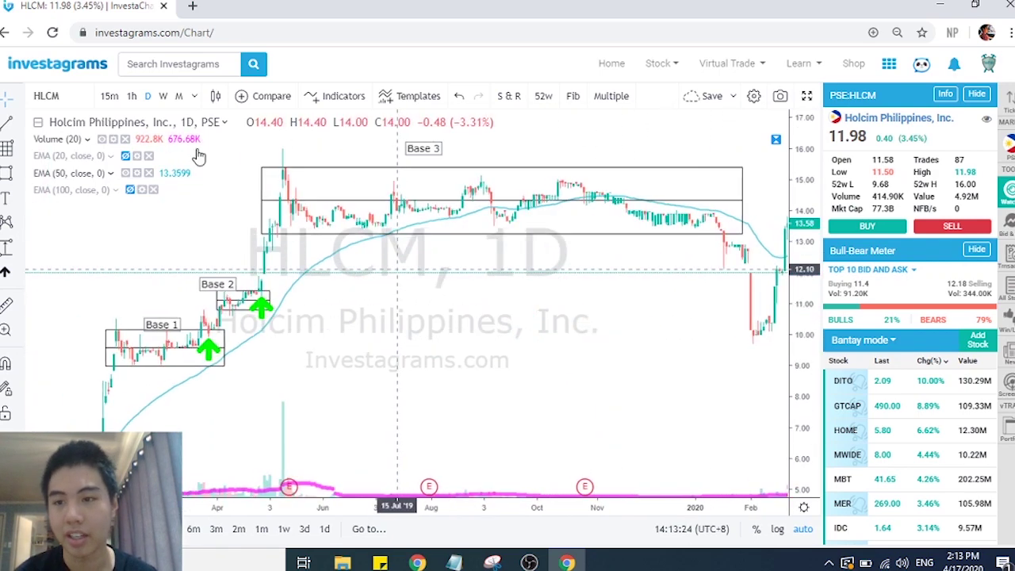
# Try to load the chart for the symbol ISM
pyautogui.click(61, 101)
pyautogui.write('ISM')
pyautogui.press('Return')
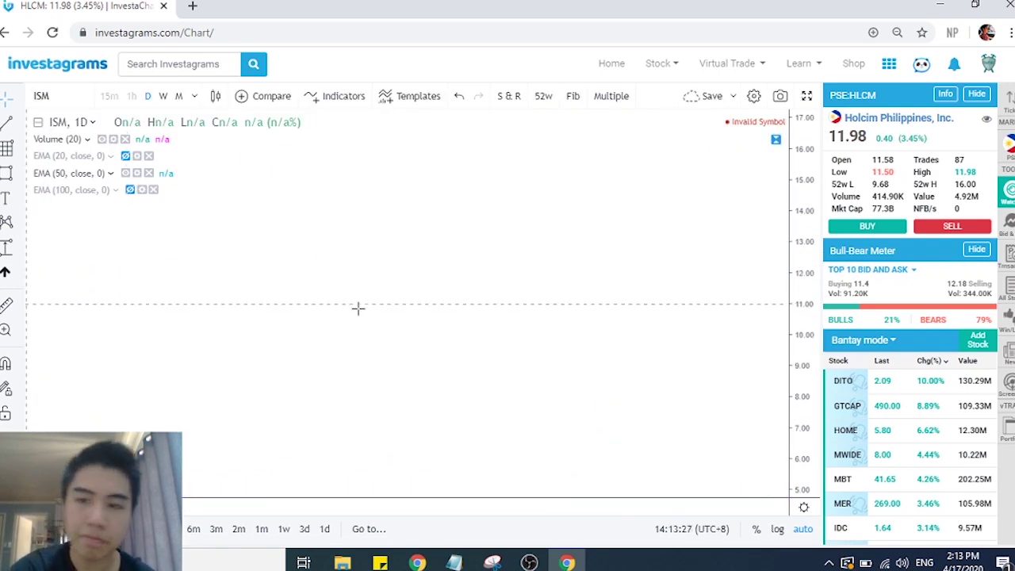
# Load the daily chart for the symbol DITO
pyautogui.click(62, 95)
pyautogui.write('DI')
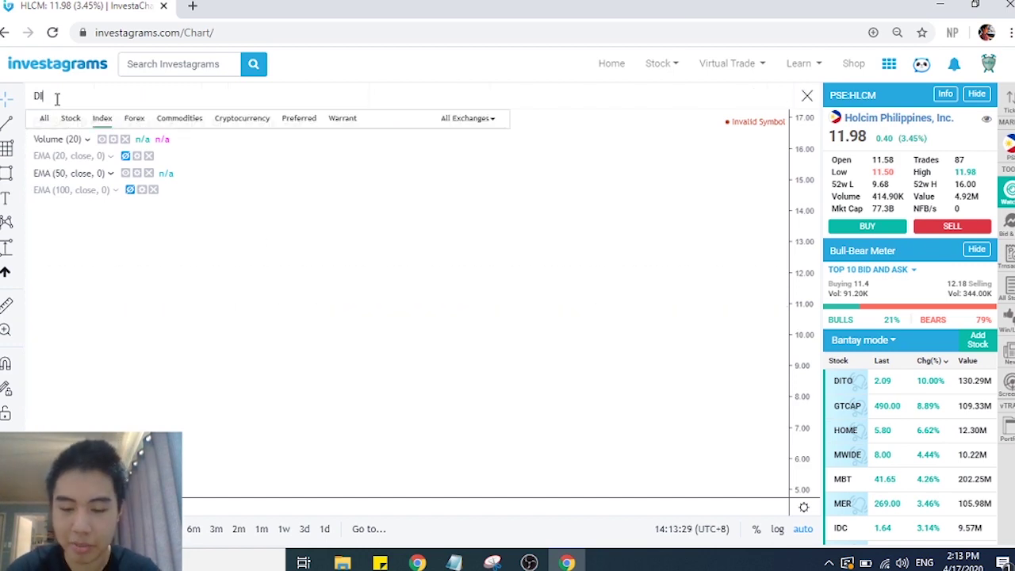
pyautogui.write('TO')
pyautogui.press('Return')
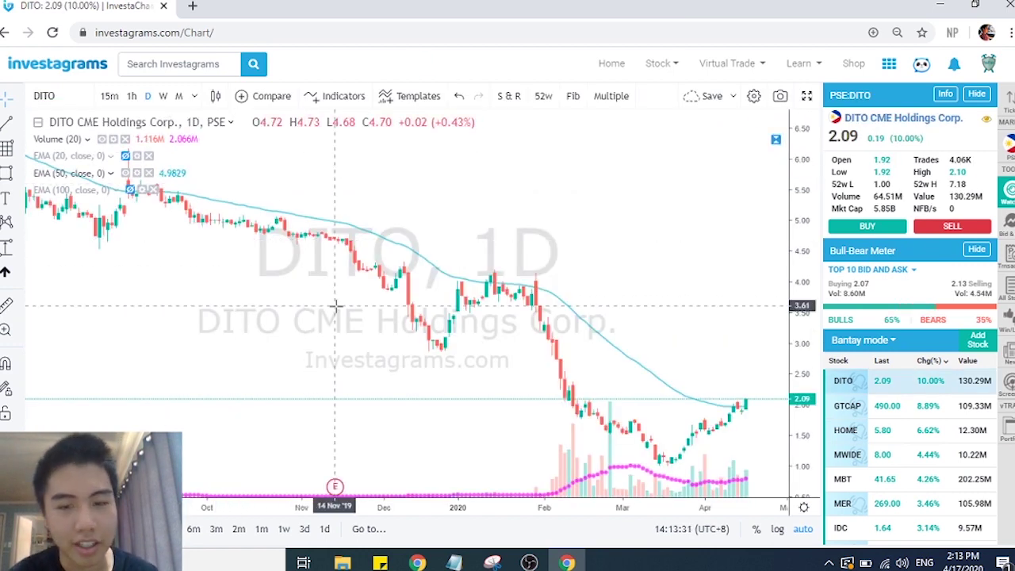
# Box DITO's late June to early November 2018 consolidation between about 2.24 and 3.67, and label it "Base 1" above the box
pyautogui.hscroll(-10, 336, 306)
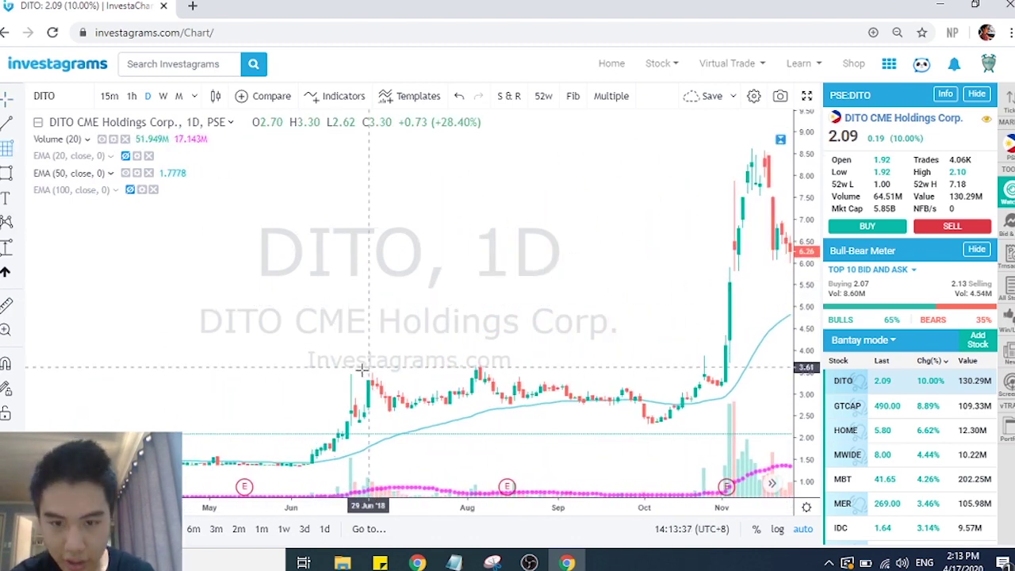
pyautogui.click(737, 423)
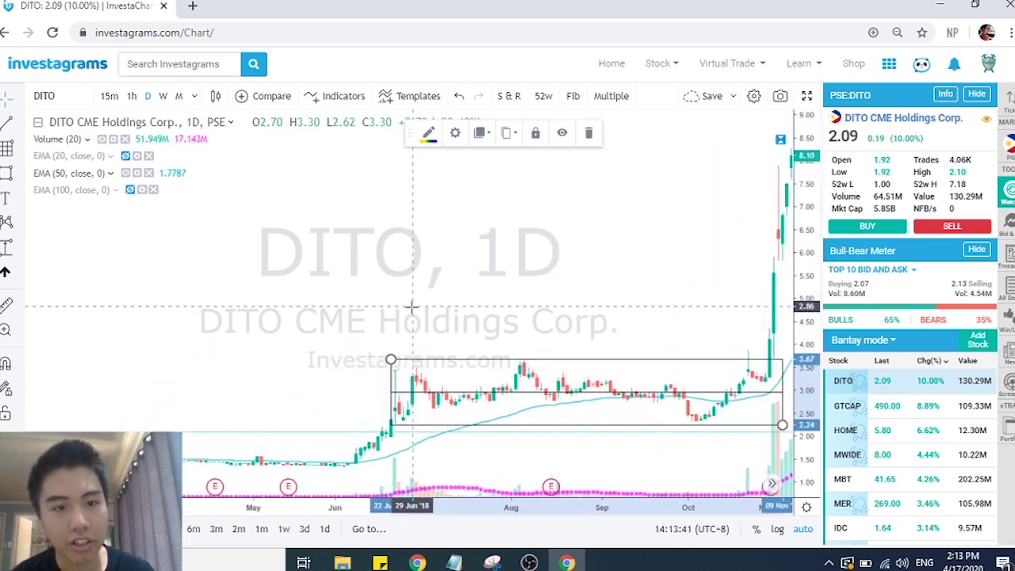
pyautogui.click(5, 203)
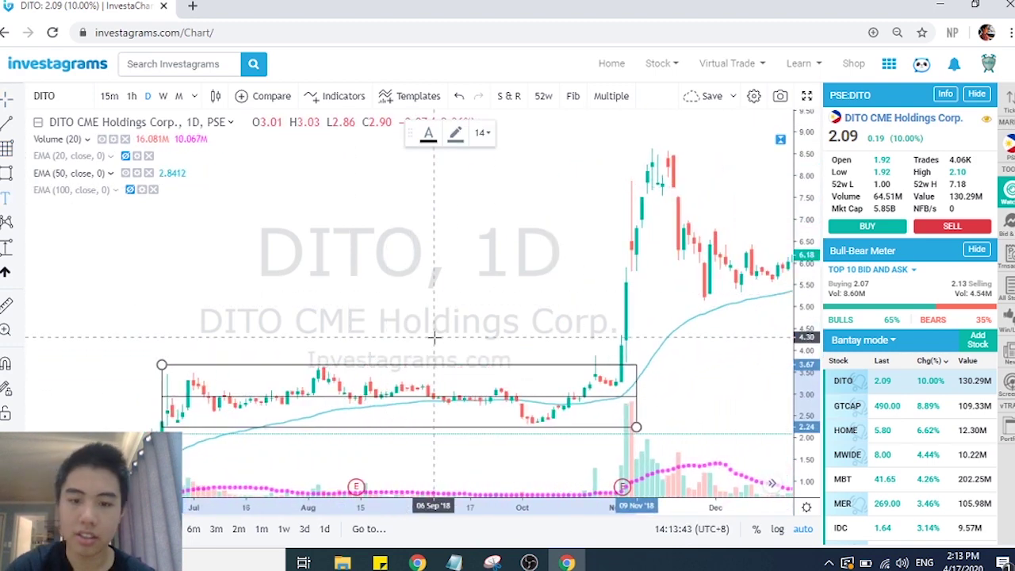
pyautogui.click(436, 339)
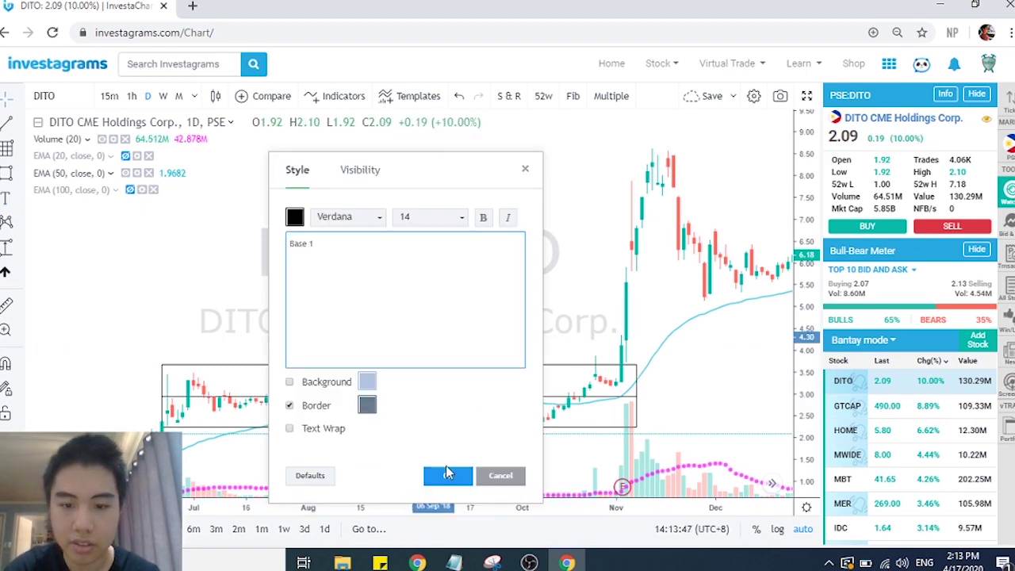
pyautogui.click(449, 476)
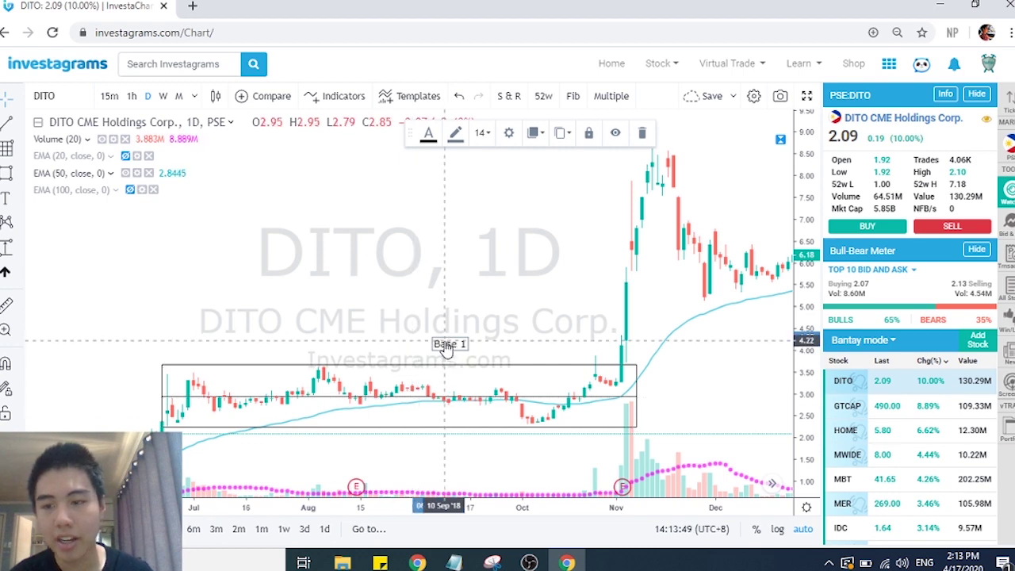
# Measure the DITO price range from the top of the Base 1 box to the November 2018 highs
pyautogui.click(7, 248)
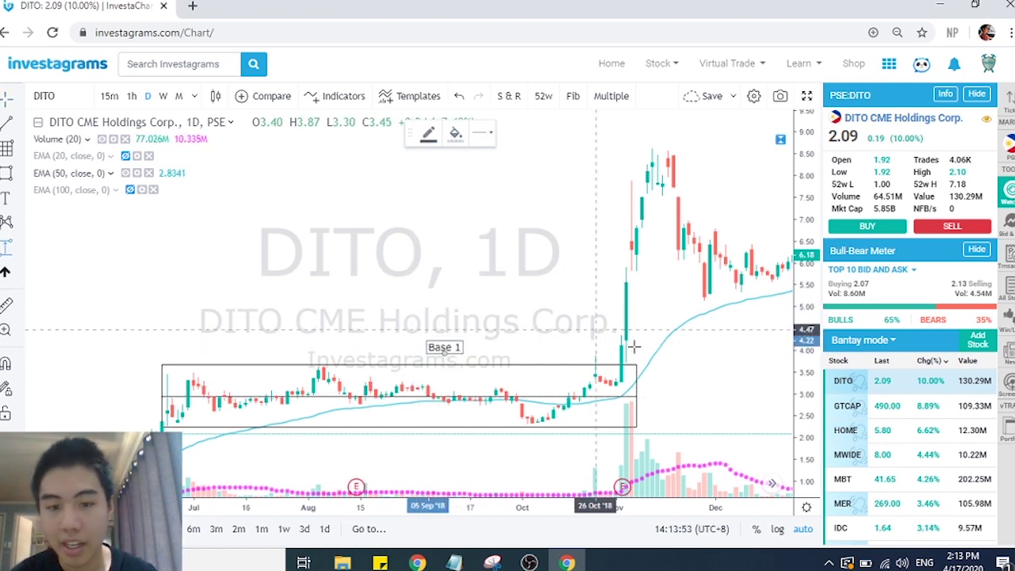
pyautogui.click(605, 366)
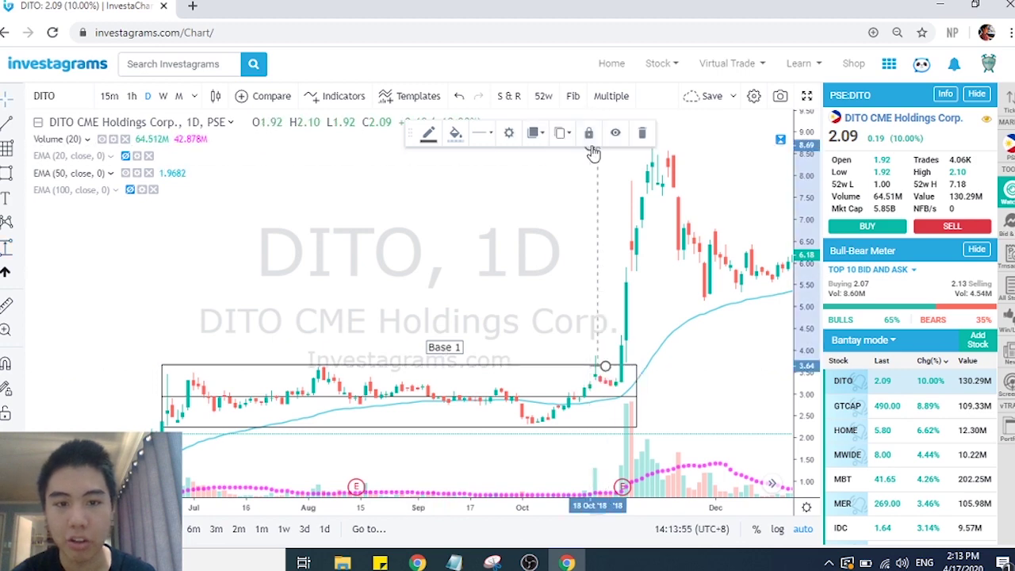
# Delete the price range measurement from the DITO chart
pyautogui.click(646, 136)
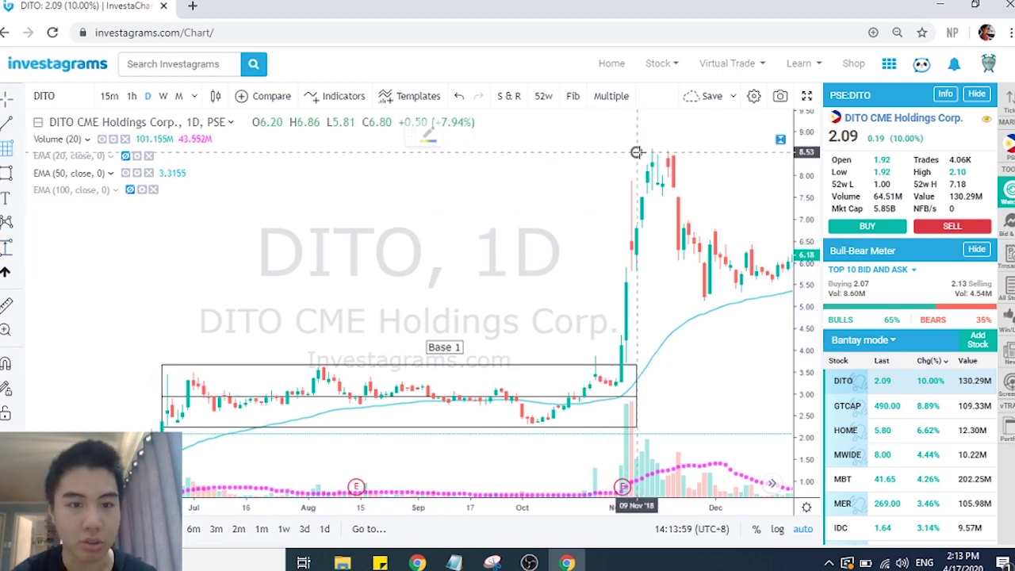
# Try to box DITO's sideways movement from 9 November 2018 into 2019, with the box top at about 8.53
pyautogui.click(637, 151)
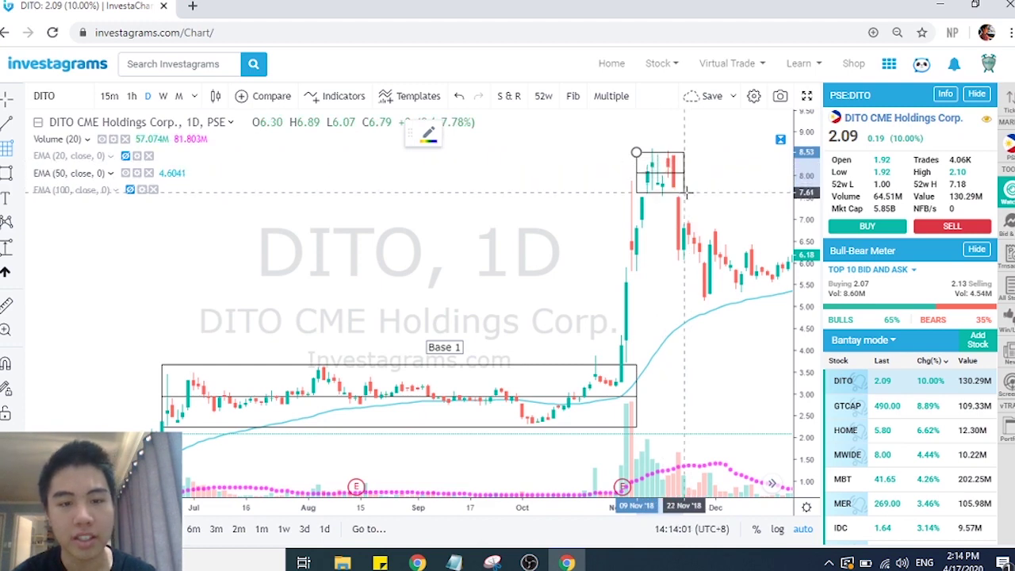
pyautogui.click(686, 192)
pyautogui.scroll(-5, 644, 215)
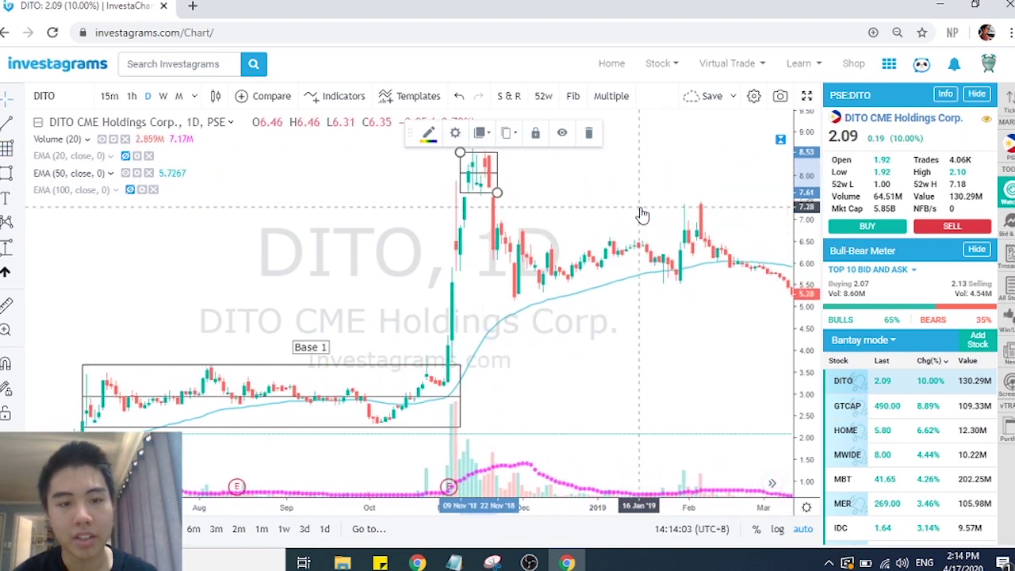
pyautogui.scroll(-3, 641, 214)
pyautogui.moveTo(642, 214); pyautogui.dragTo(560, 182)
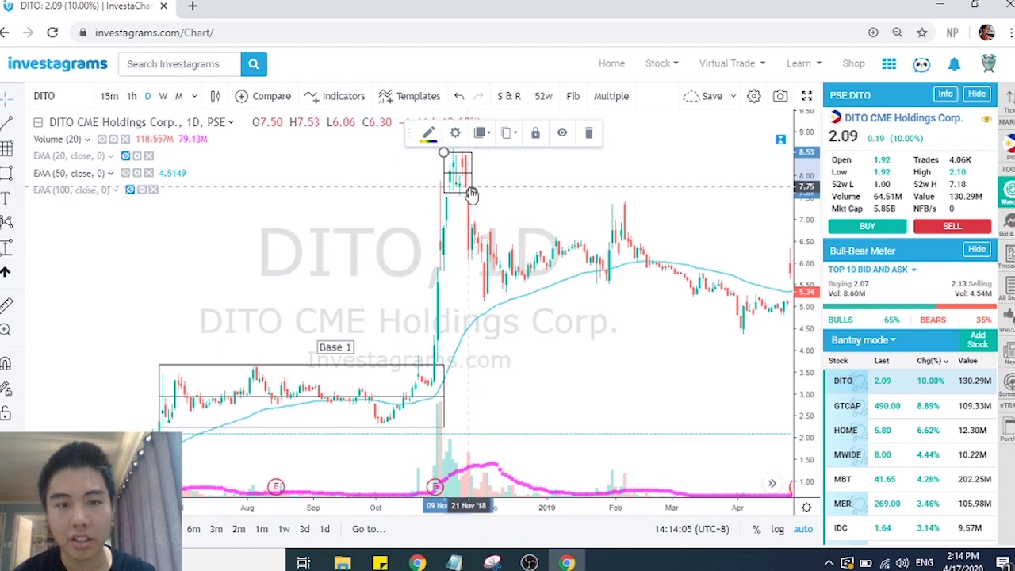
pyautogui.moveTo(472, 194); pyautogui.dragTo(666, 290)
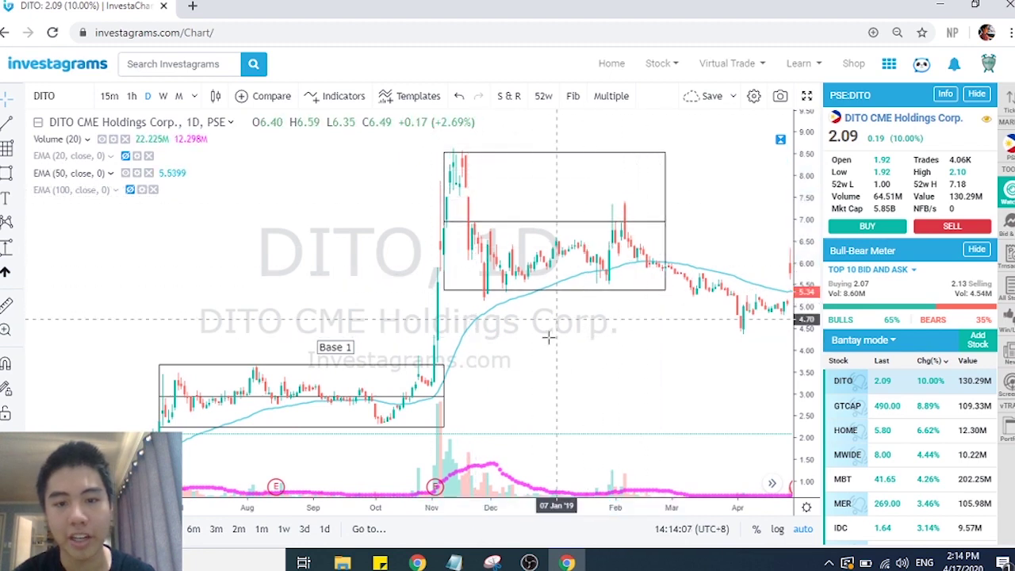
pyautogui.hscroll(4, 564, 365)
pyautogui.scroll(-3, 564, 364)
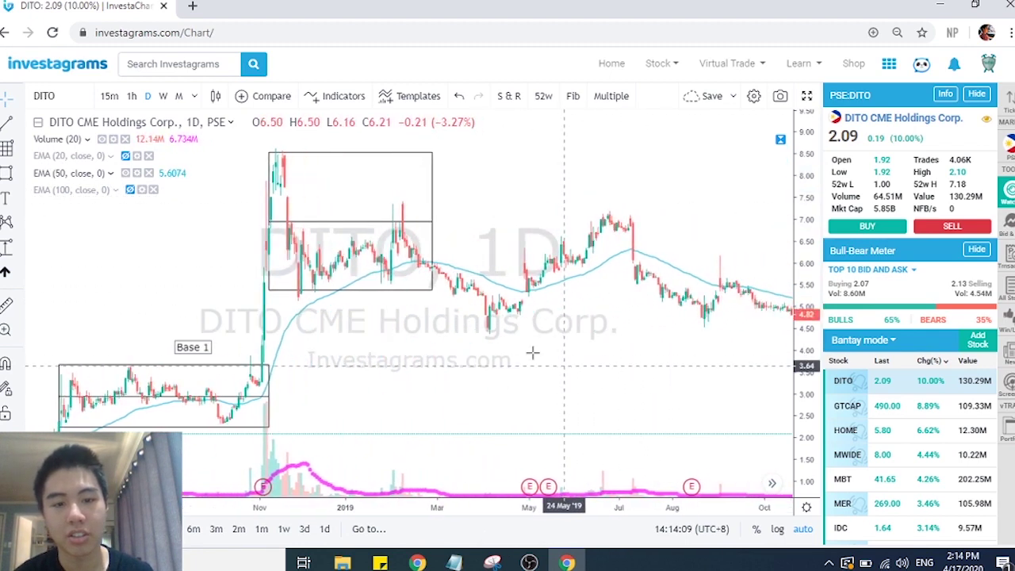
pyautogui.moveTo(433, 289)
pyautogui.mouseDown()
pyautogui.moveTo(674, 310)
pyautogui.moveTo(634, 325)
pyautogui.mouseUp()
pyautogui.click(591, 135)
pyautogui.hscroll(10, 669, 217)
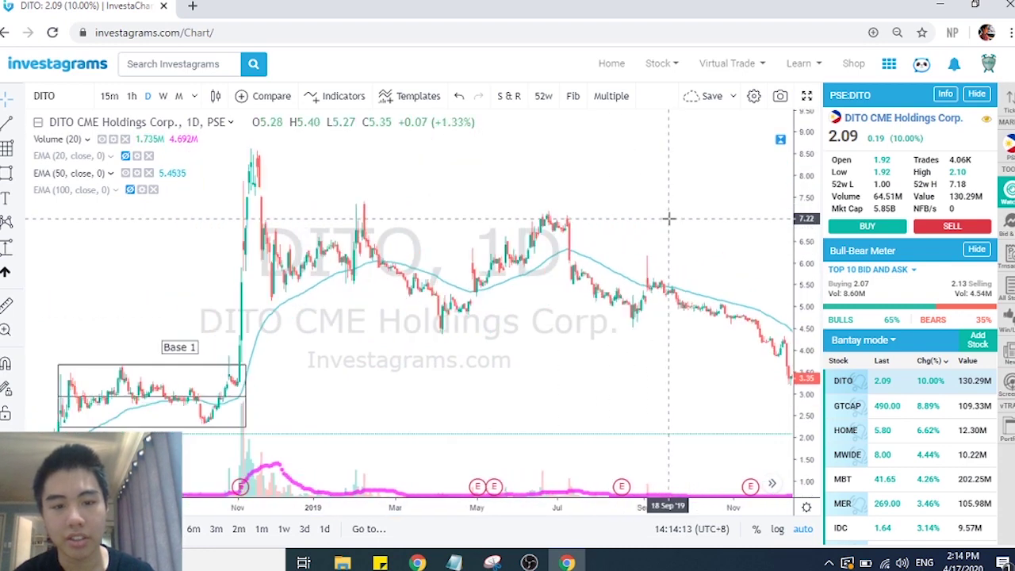
pyautogui.hscroll(-8, 669, 219)
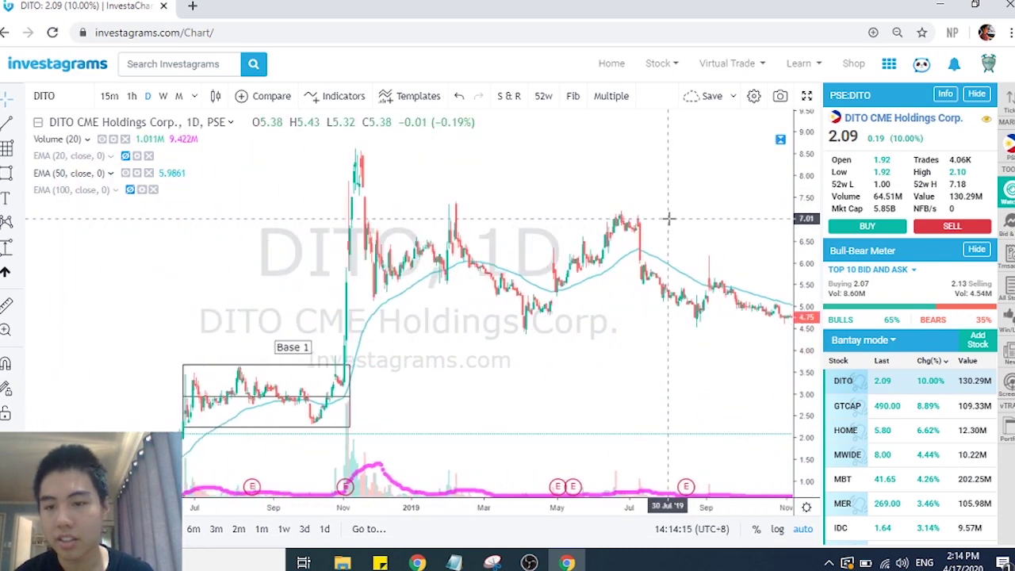
pyautogui.scroll(4, 417, 296)
pyautogui.scroll(1, 418, 296)
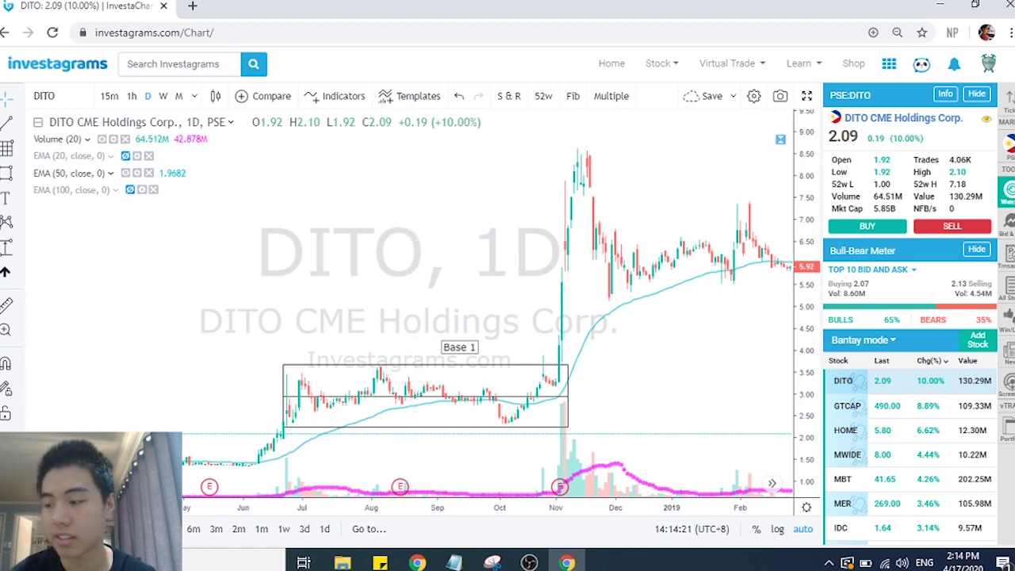
# Load the daily chart for the symbol HOUSE
pyautogui.rightClick(54, 95)
pyautogui.click(56, 98)
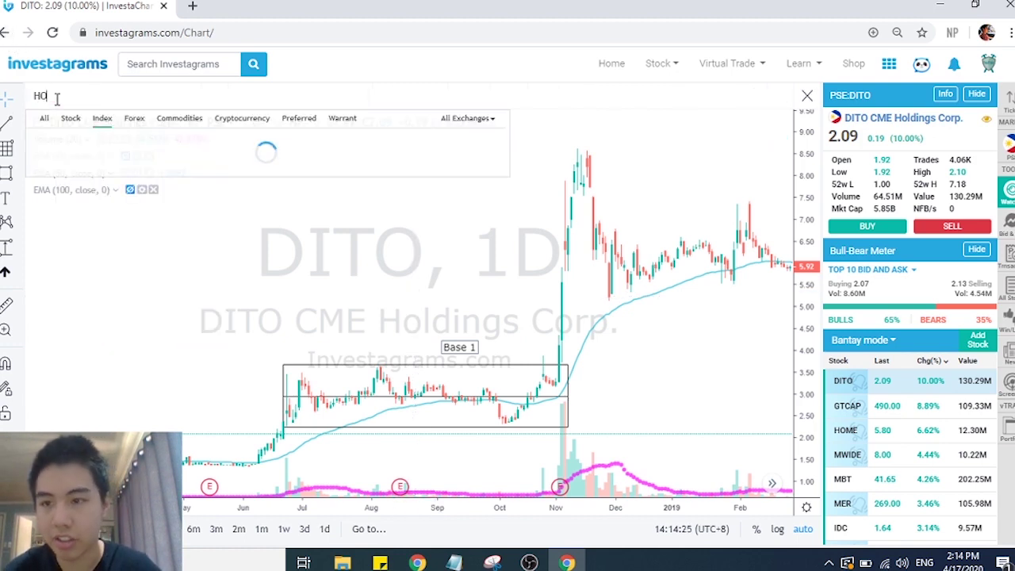
pyautogui.write('HOUSE')
pyautogui.press('Return')
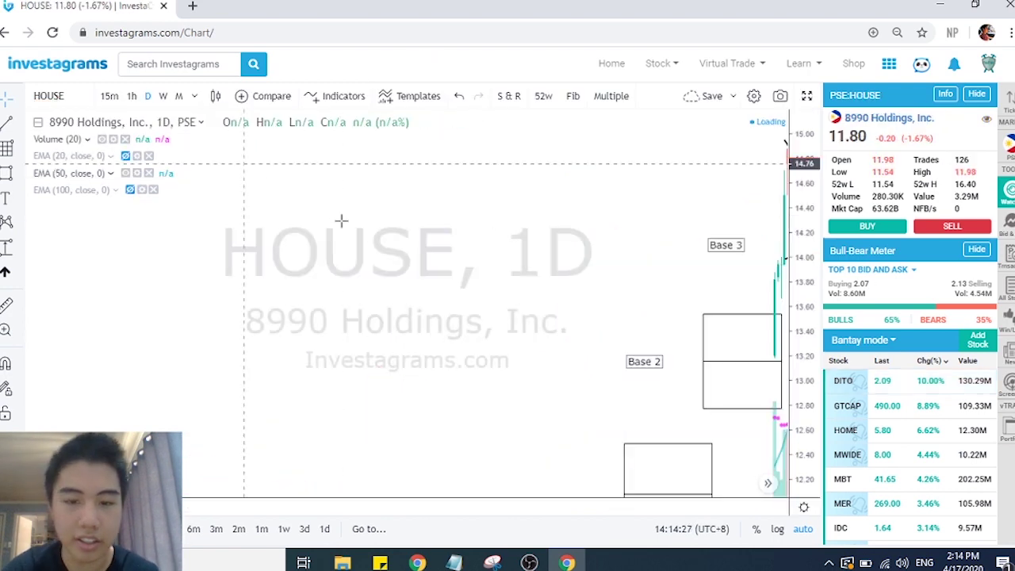
# Measure the HOUSE price range from 31 October 2018 to the top of the Base 1 box, and delete the measurement
pyautogui.hscroll(-1, 403, 245)
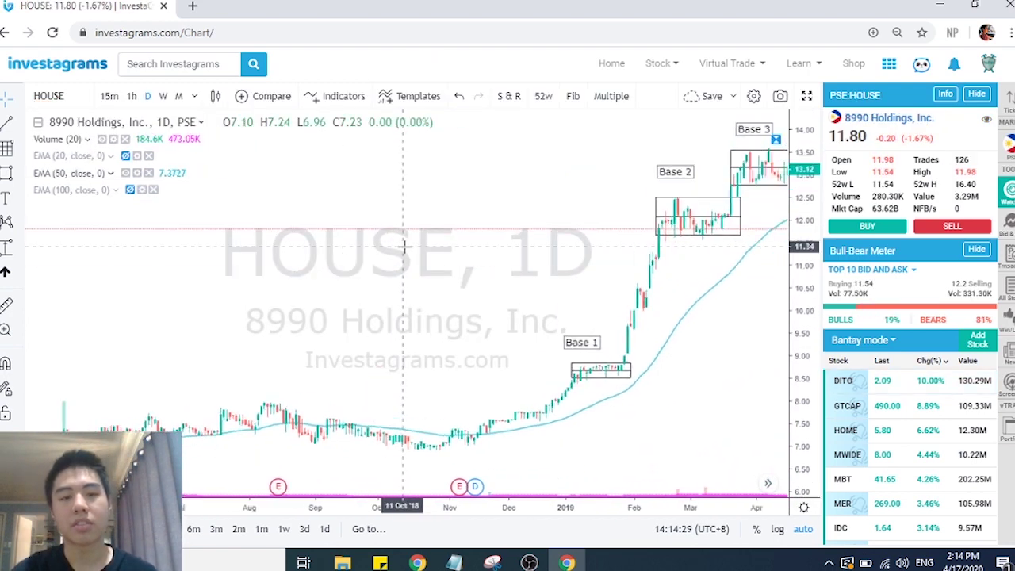
pyautogui.hscroll(3, 405, 244)
pyautogui.hscroll(-1, 372, 219)
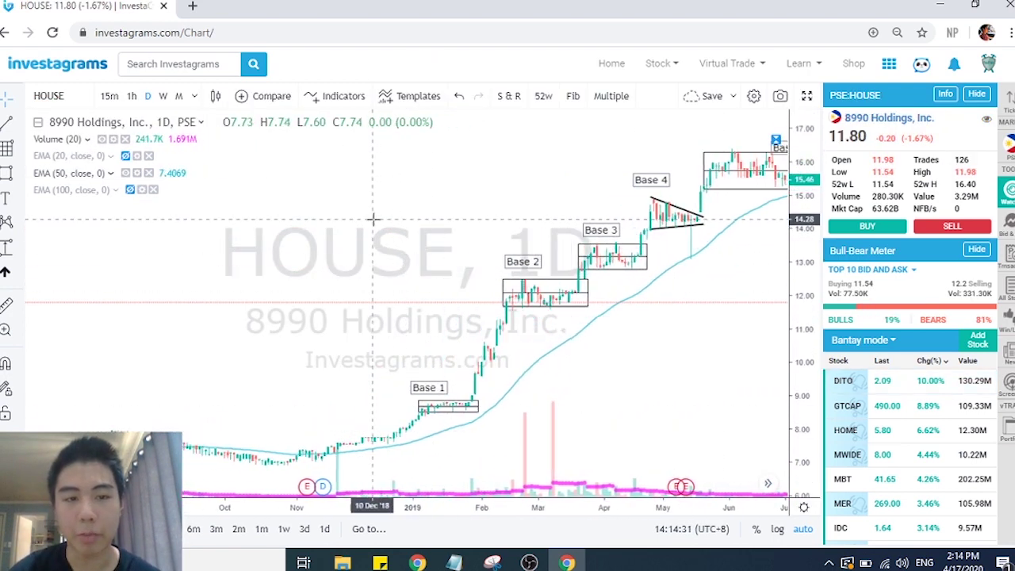
pyautogui.hscroll(-3, 225, 293)
pyautogui.scroll(4, 225, 293)
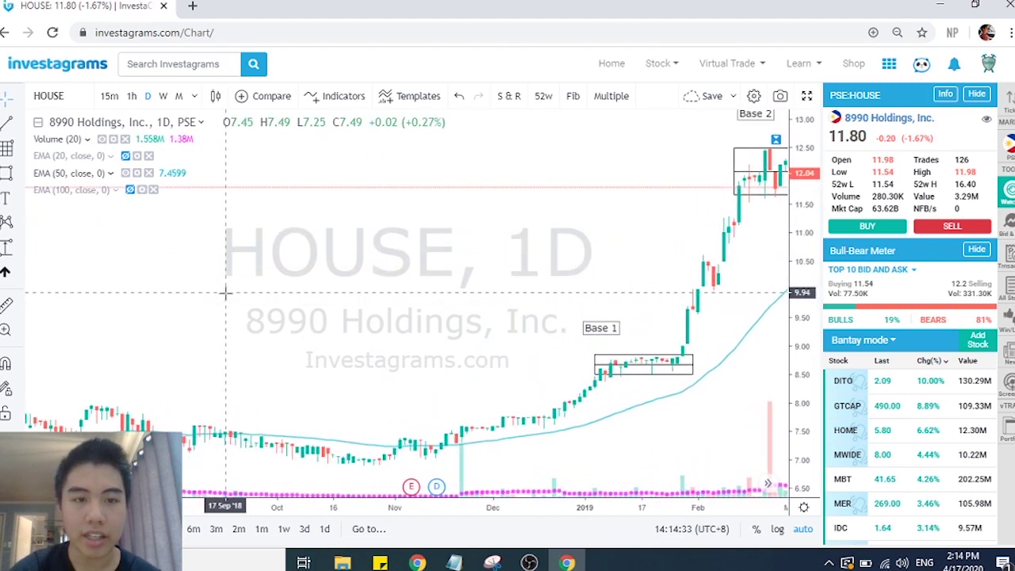
pyautogui.hscroll(-1, 226, 292)
pyautogui.scroll(2, 225, 293)
pyautogui.scroll(5, 226, 293)
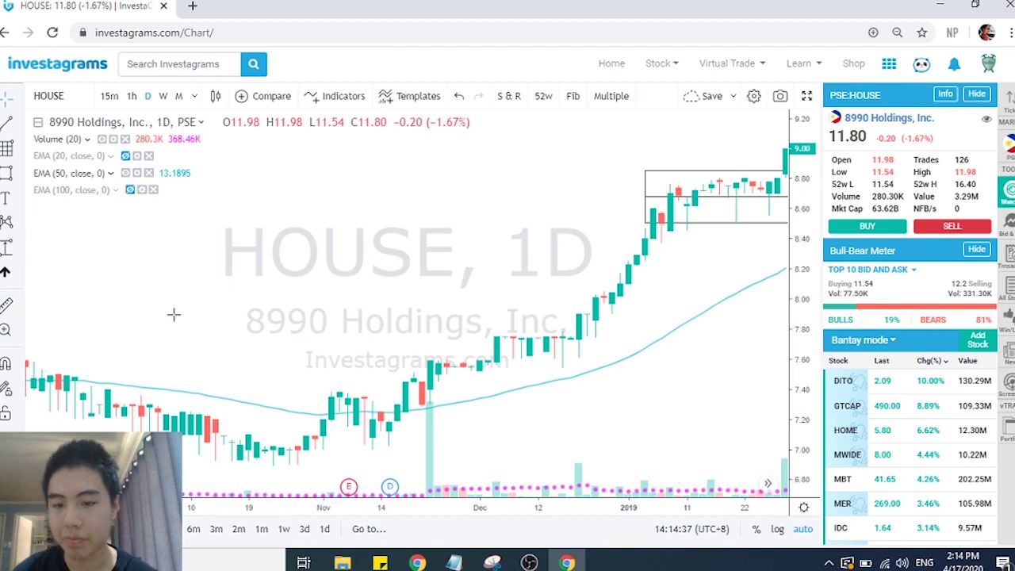
pyautogui.click(315, 434)
pyautogui.click(695, 168)
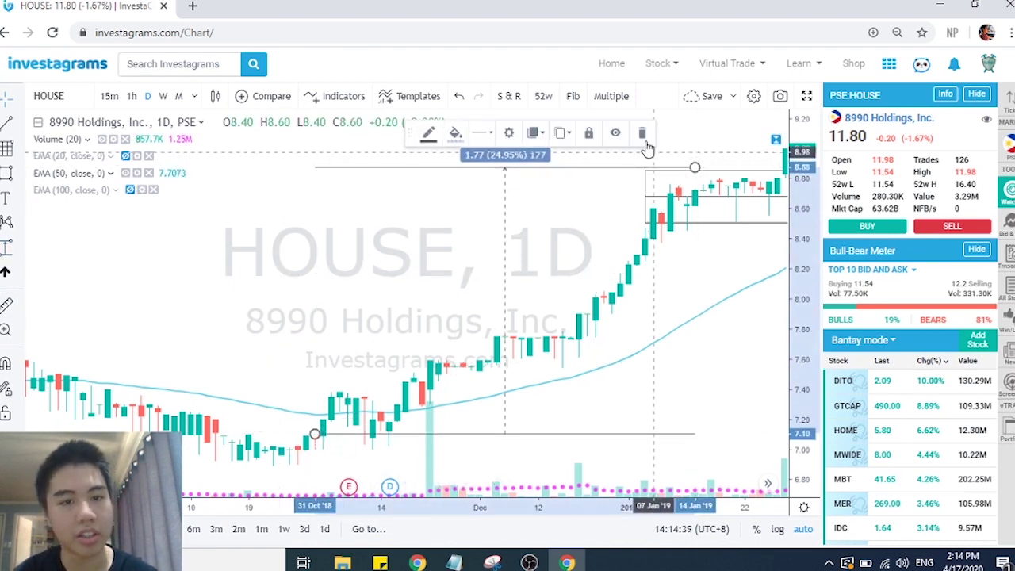
pyautogui.click(645, 140)
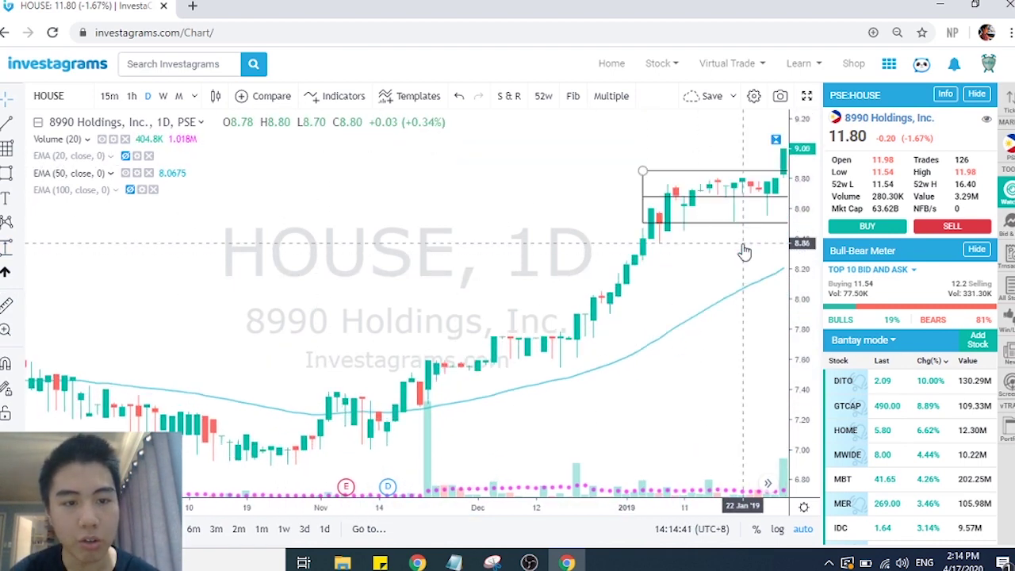
# Measure the HOUSE price range from the Base 1 breakout on 29 January 2019 to the Base 2 highs, and delete the measurement
pyautogui.press('Right')
pyautogui.press('Right')
pyautogui.press('Right')
pyautogui.press('Right')
pyautogui.press('Right')
pyautogui.press('Right')
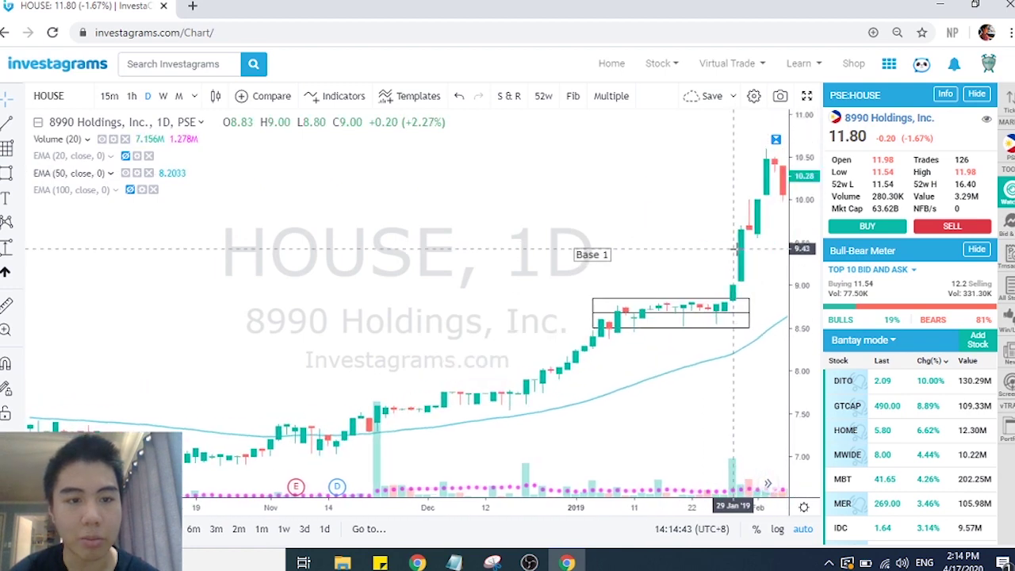
pyautogui.hscroll(1, 548, 248)
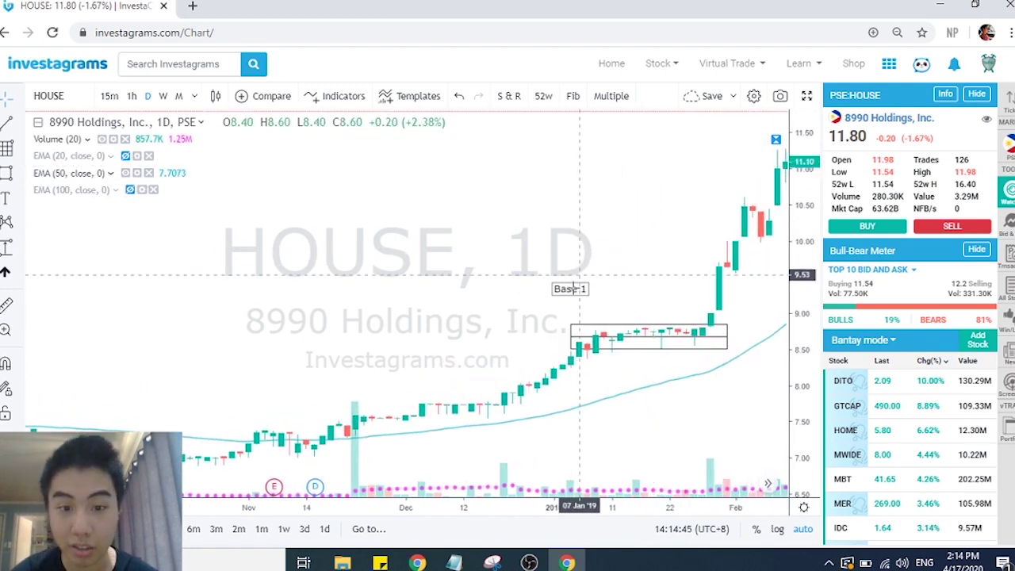
pyautogui.hscroll(3, 526, 262)
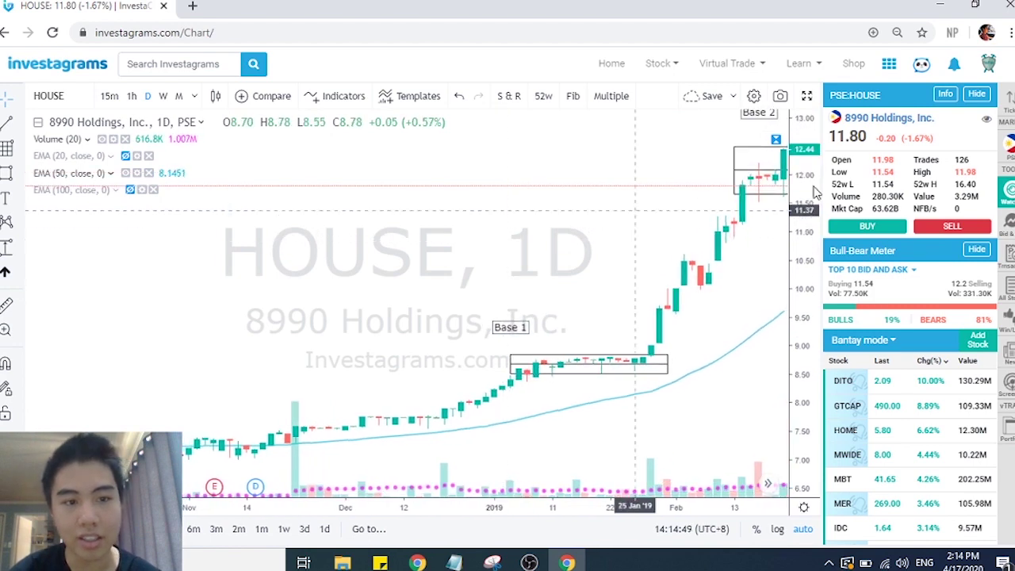
pyautogui.click(6, 248)
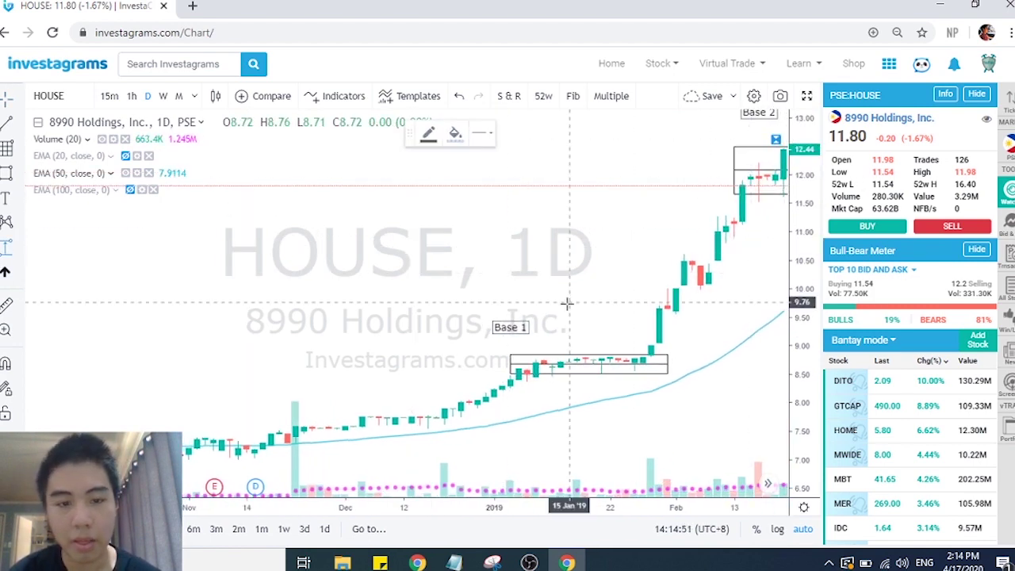
pyautogui.click(652, 354)
pyautogui.click(651, 149)
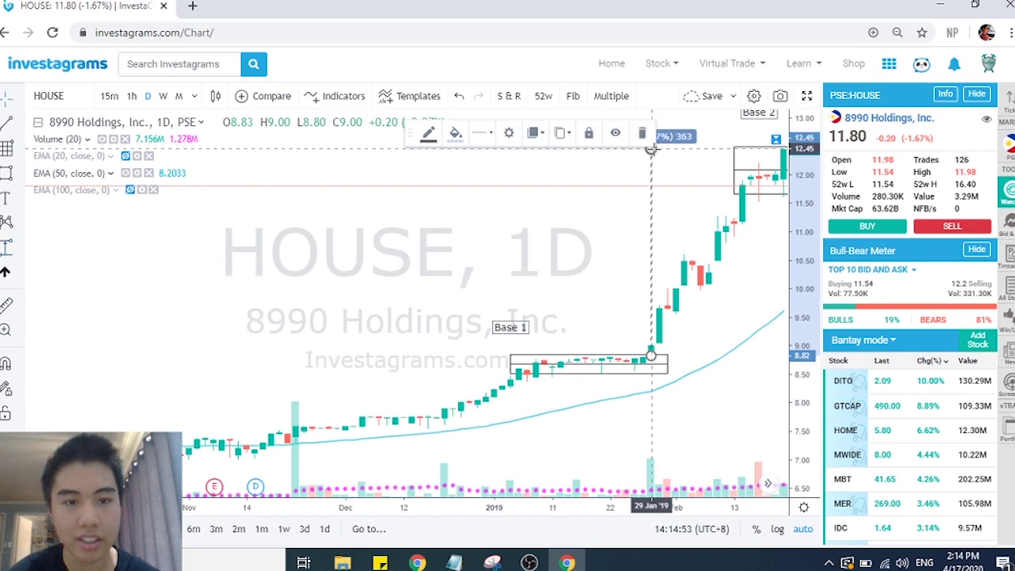
pyautogui.click(641, 137)
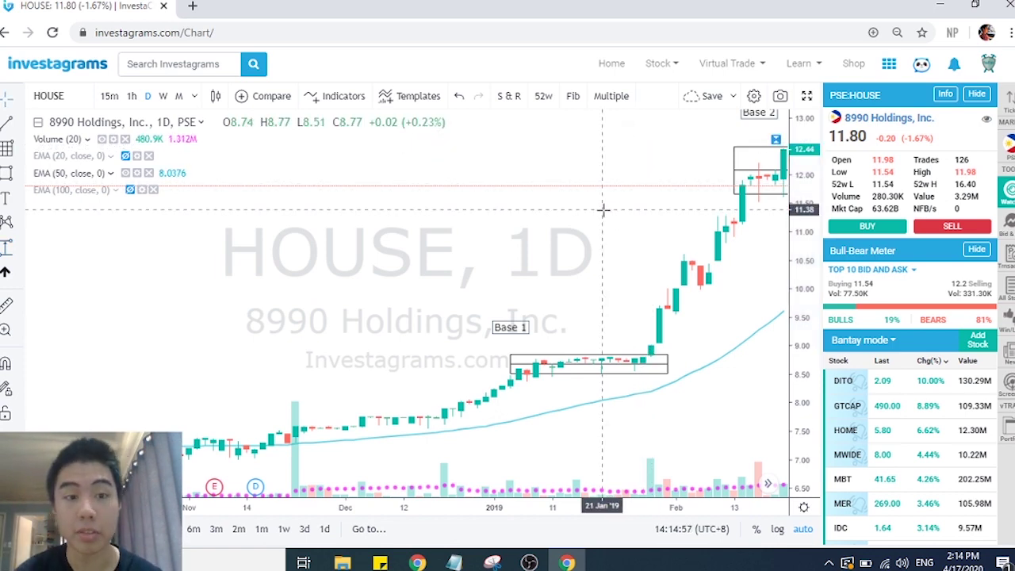
# Show the hidden 20-period EMA on the HOUSE chart
pyautogui.hscroll(3, 603, 211)
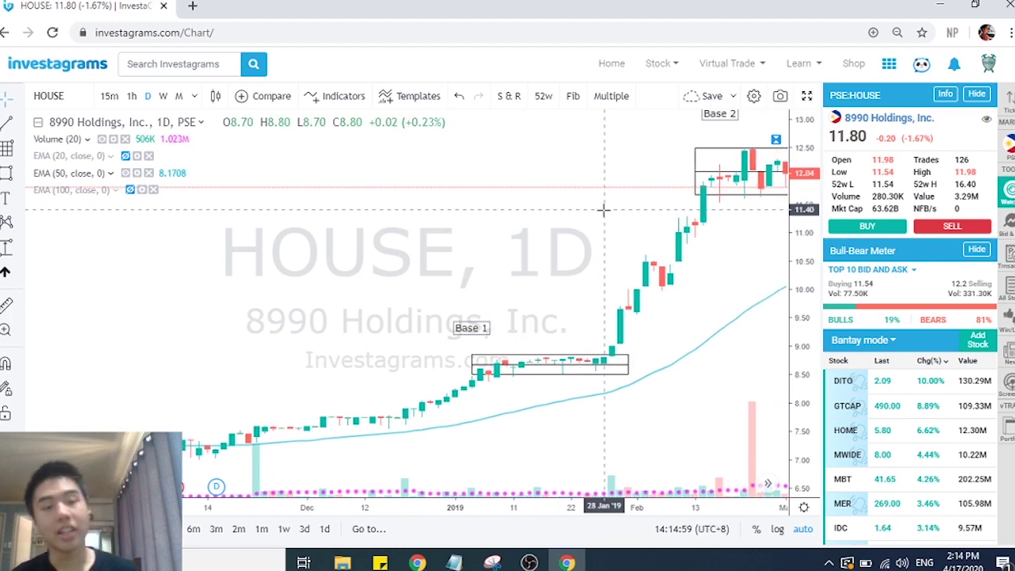
pyautogui.hscroll(20, 603, 211)
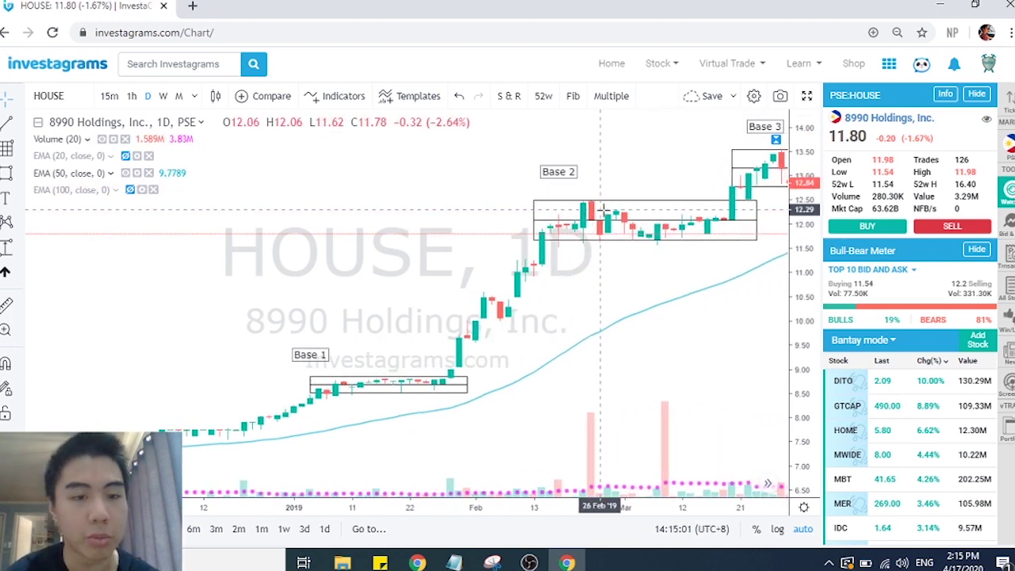
pyautogui.click(125, 157)
# Examine HOUSE's Bases 1 to 5 against the 20 and 50 EMAs, and the price action after Base 5 through April 2020
pyautogui.hscroll(1, 270, 238)
pyautogui.hscroll(6, 272, 244)
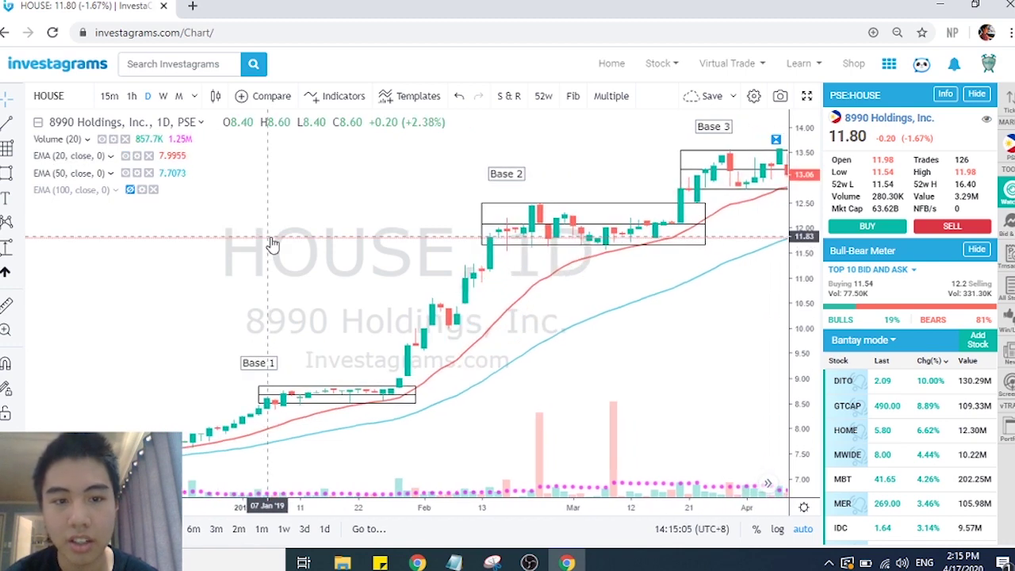
pyautogui.hscroll(-10, 272, 244)
pyautogui.hscroll(-4, 272, 244)
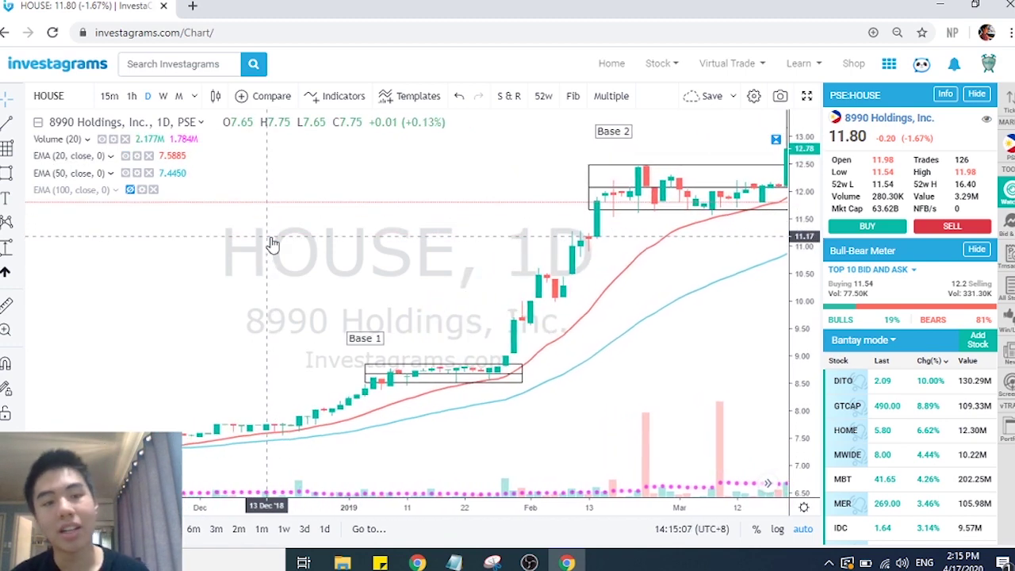
pyautogui.hscroll(10, 272, 244)
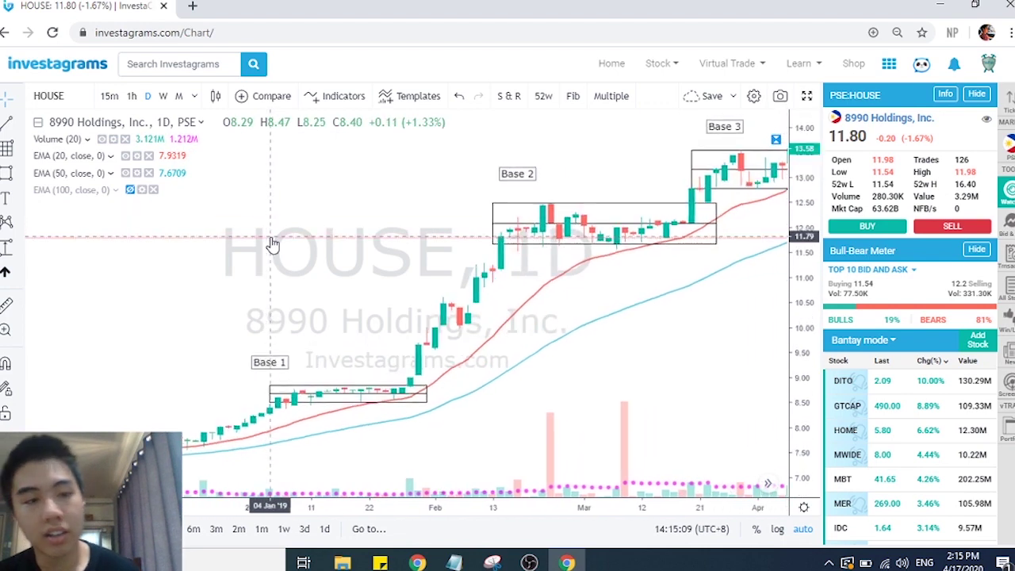
pyautogui.scroll(-3, 272, 244)
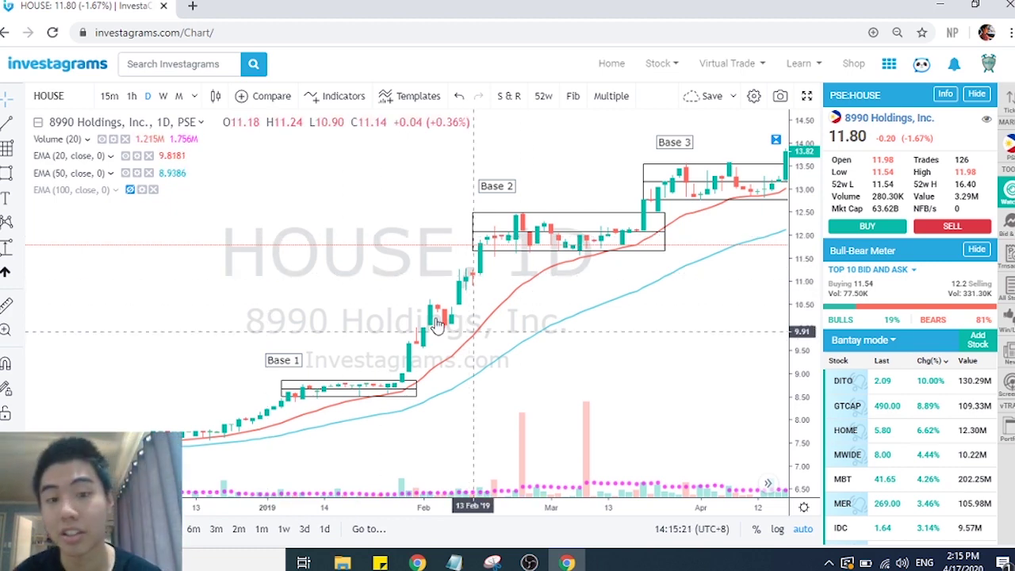
pyautogui.hscroll(3, 350, 188)
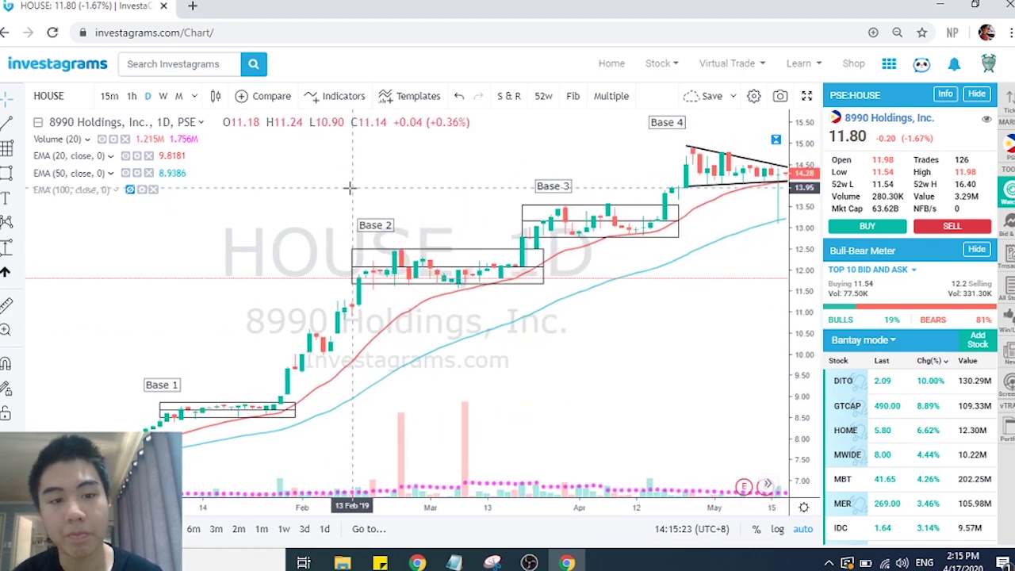
pyautogui.hscroll(10, 349, 188)
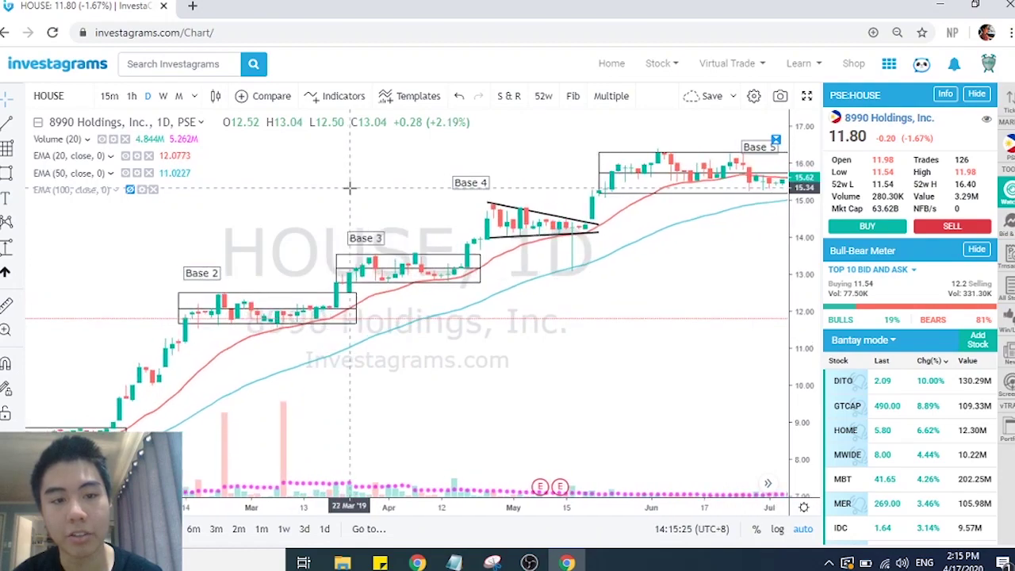
pyautogui.hscroll(5, 511, 232)
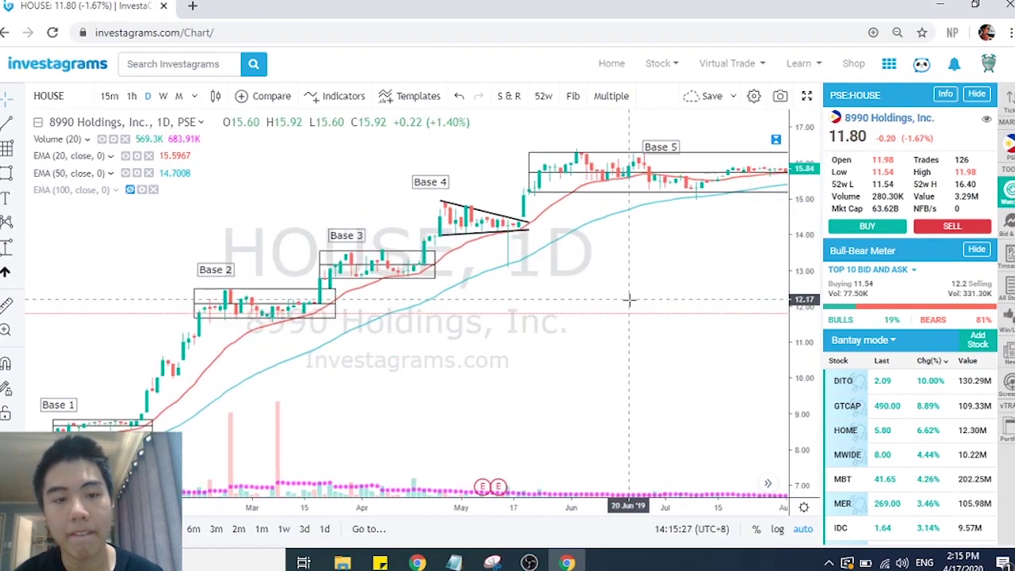
pyautogui.hscroll(5, 631, 300)
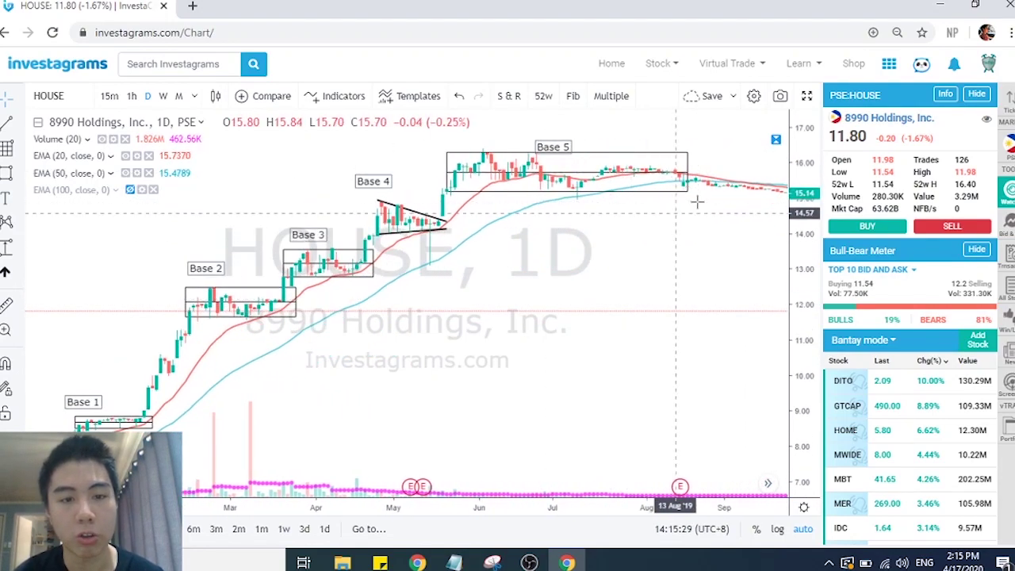
pyautogui.hscroll(5, 721, 243)
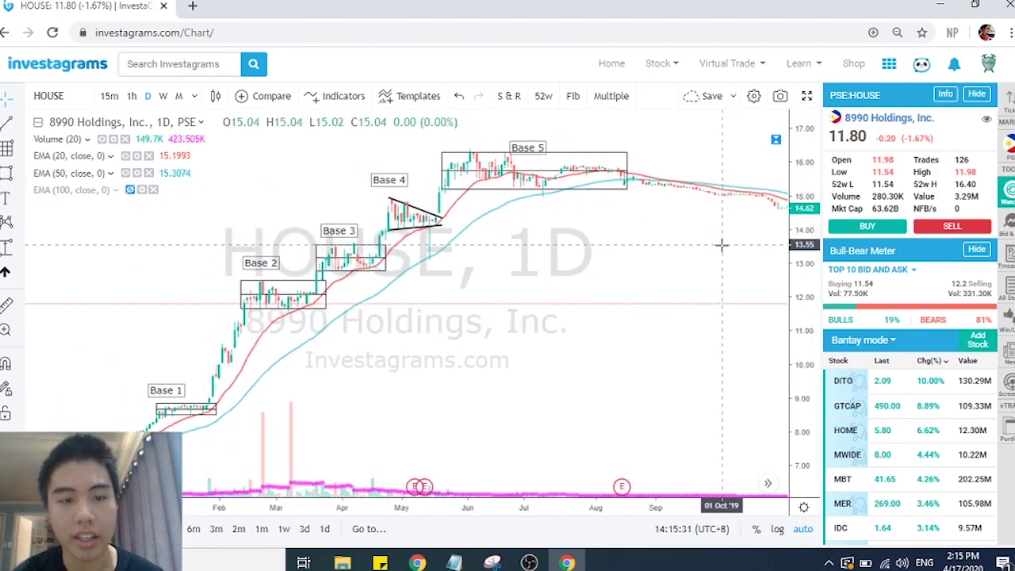
pyautogui.hscroll(10, 721, 243)
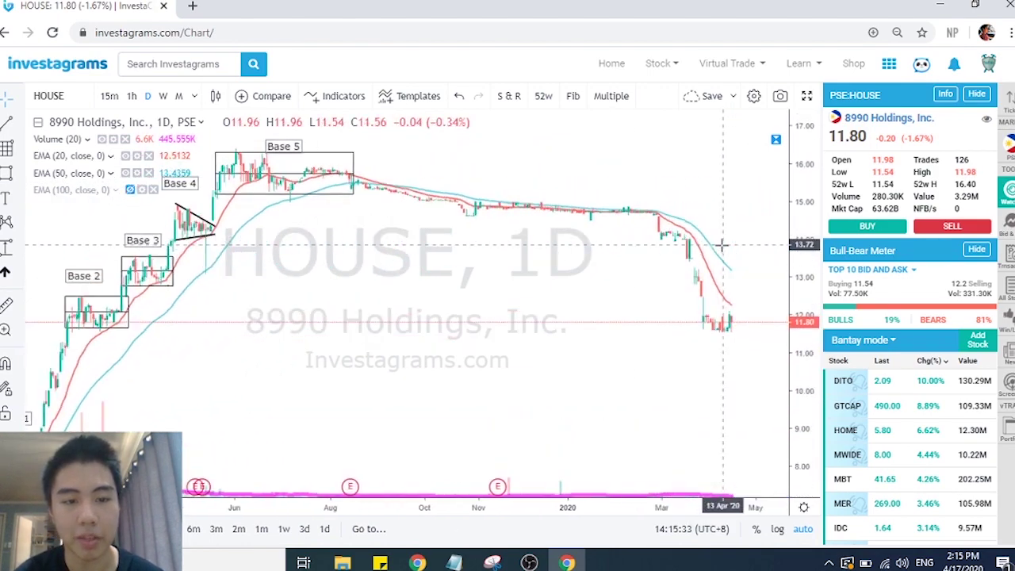
# Load the chart for NOW (Now Corporation) in place of HOUSE
pyautogui.hscroll(-3, 721, 243)
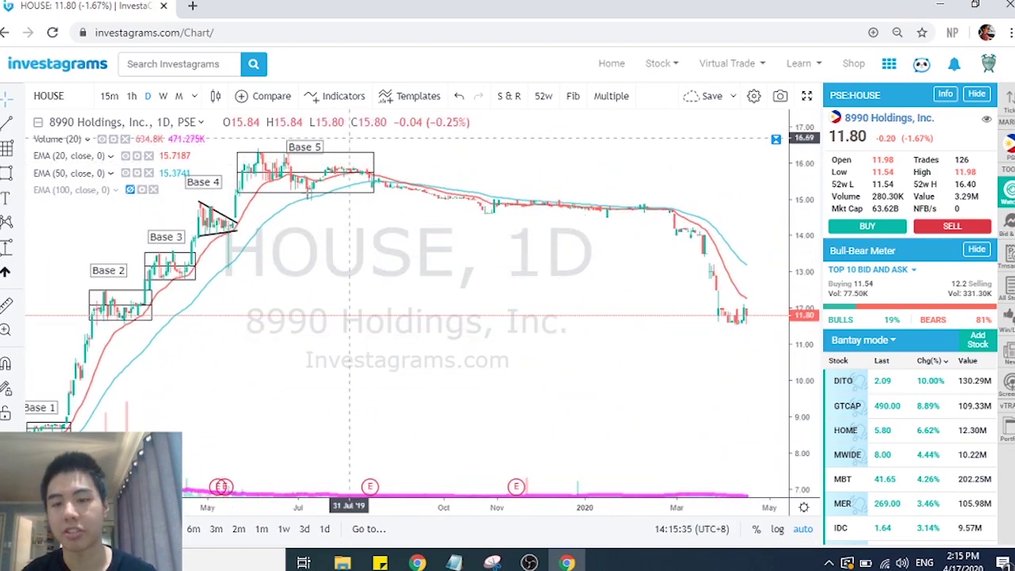
pyautogui.hscroll(-5, 435, 161)
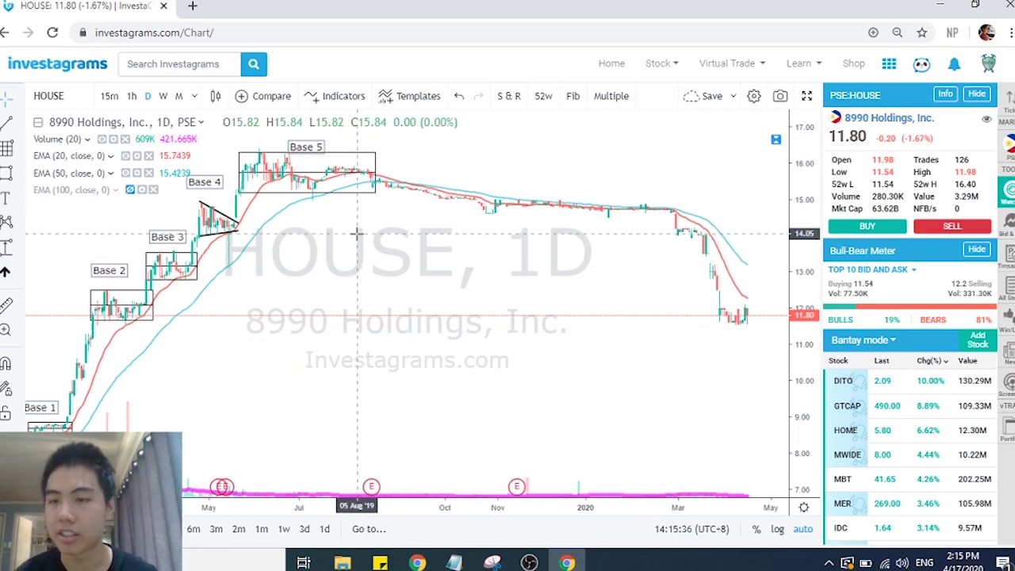
pyautogui.click(70, 99)
pyautogui.write('NOW')
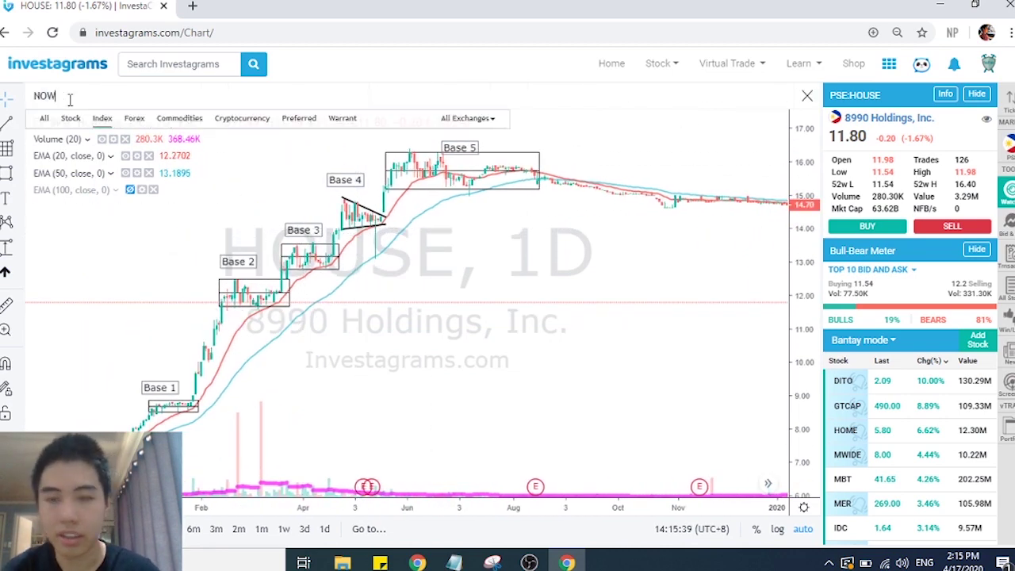
pyautogui.press('Return')
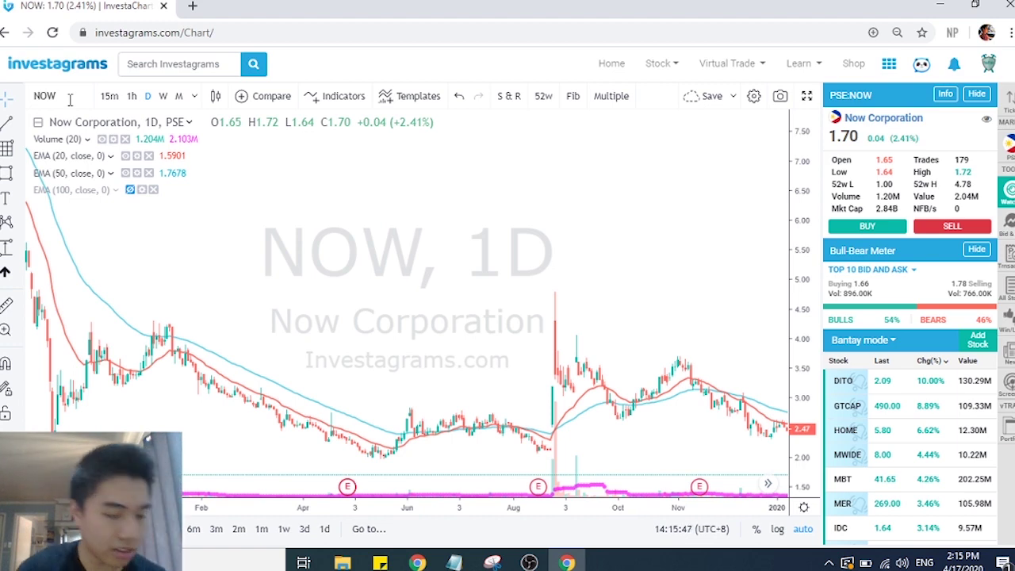
# Reset the NOW chart view and switch the chart to the weekly timeframe
pyautogui.scroll(-2, 334, 233)
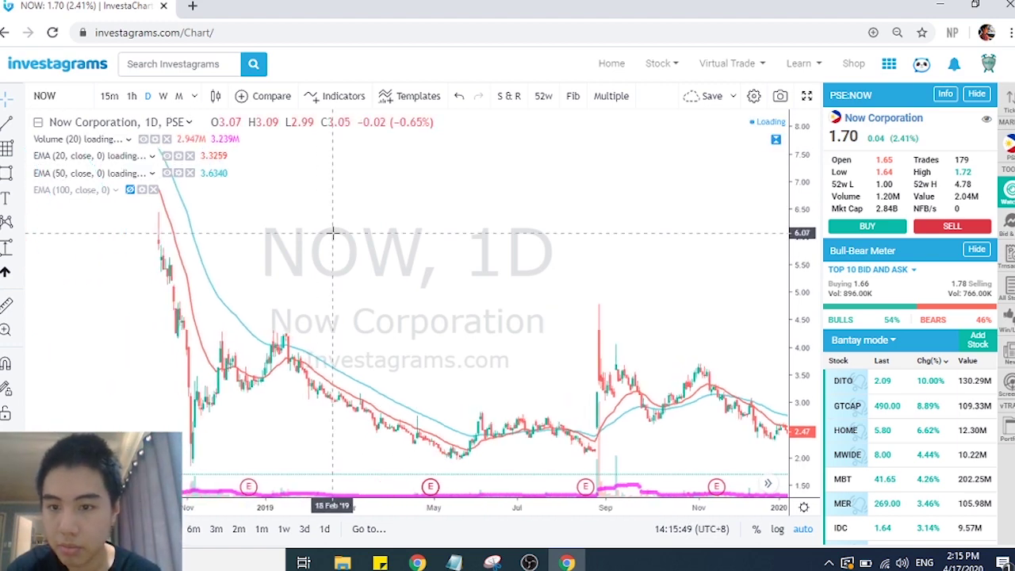
pyautogui.rightClick(334, 232)
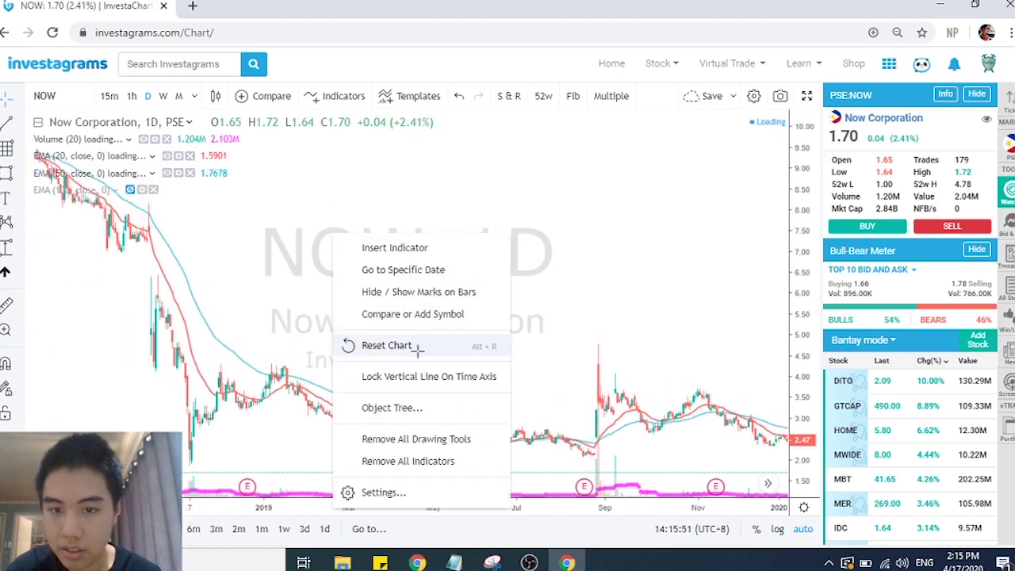
pyautogui.click(386, 346)
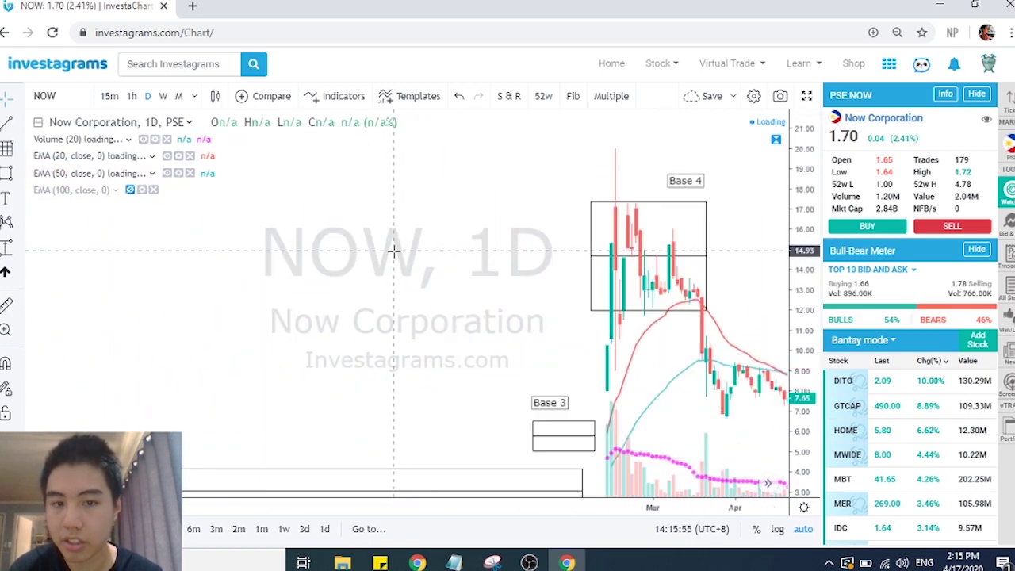
pyautogui.click(162, 96)
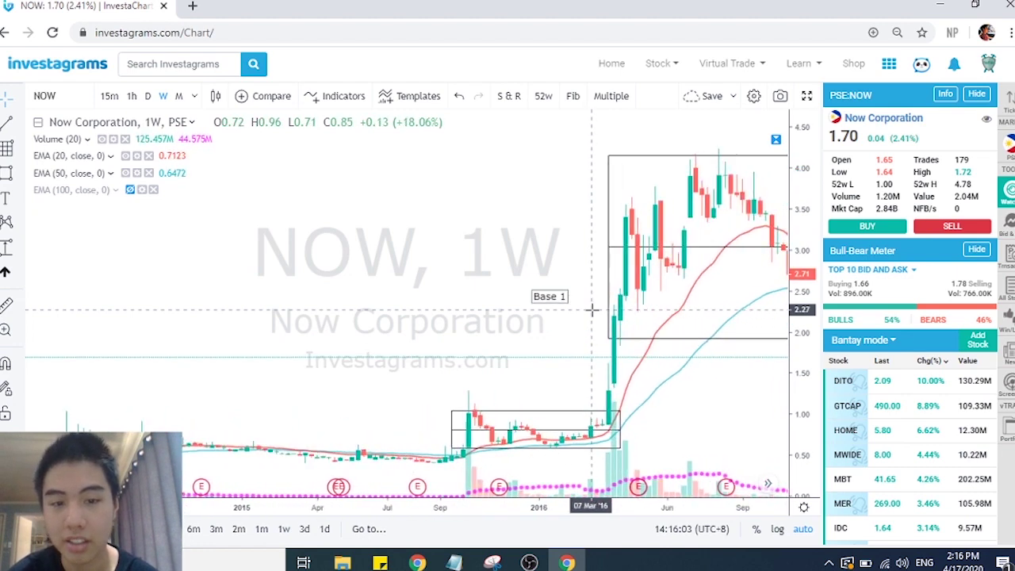
# Move the Base 1 and Base 2 labels down so they sit just above their boxes on the weekly NOW chart
pyautogui.moveTo(527, 297); pyautogui.dragTo(526, 363)
pyautogui.click(481, 227)
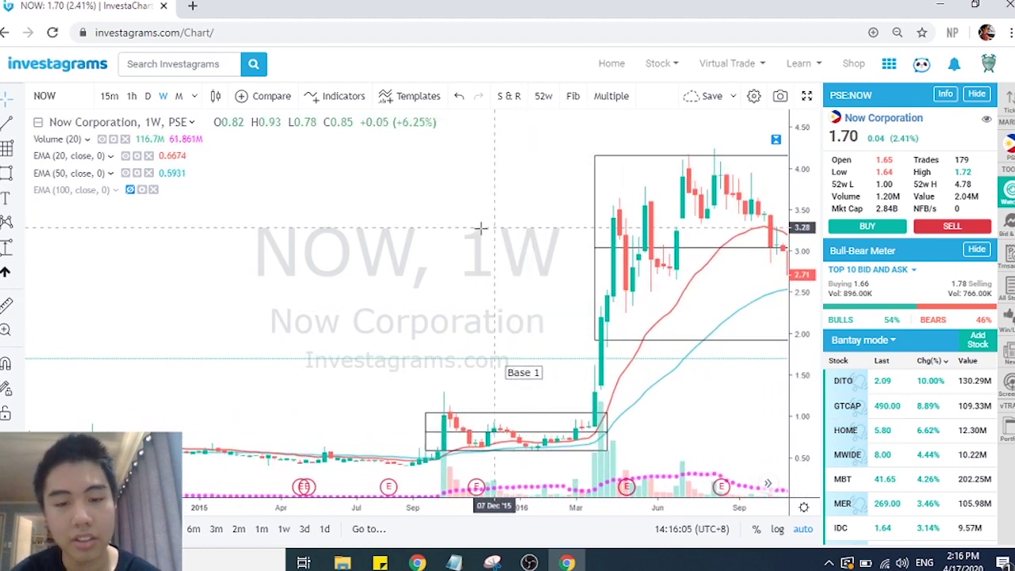
pyautogui.hscroll(2, 480, 228)
pyautogui.scroll(-4, 480, 228)
pyautogui.hscroll(5, 482, 228)
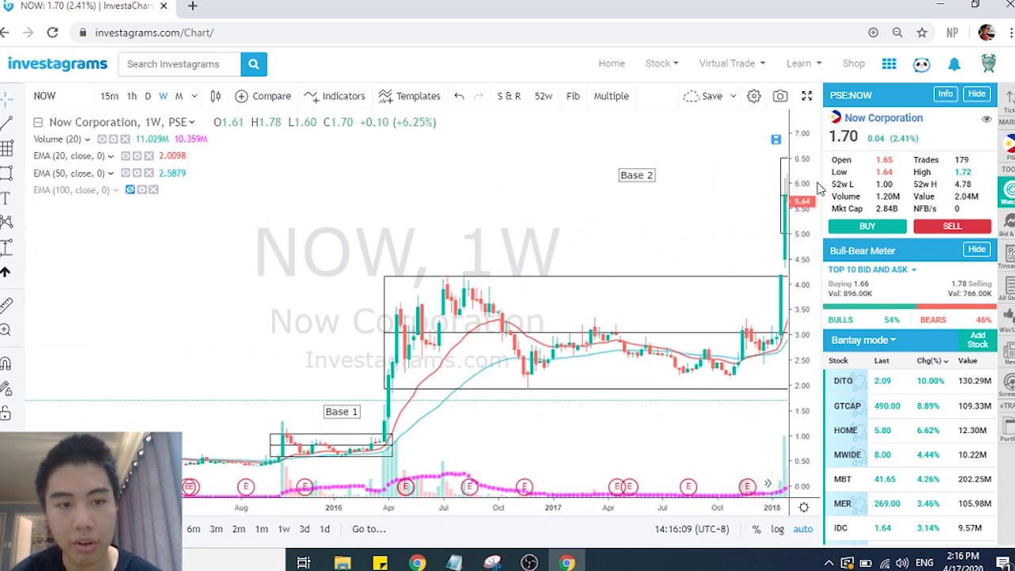
pyautogui.moveTo(821, 189); pyautogui.dragTo(817, 336)
pyautogui.hscroll(2, 723, 294)
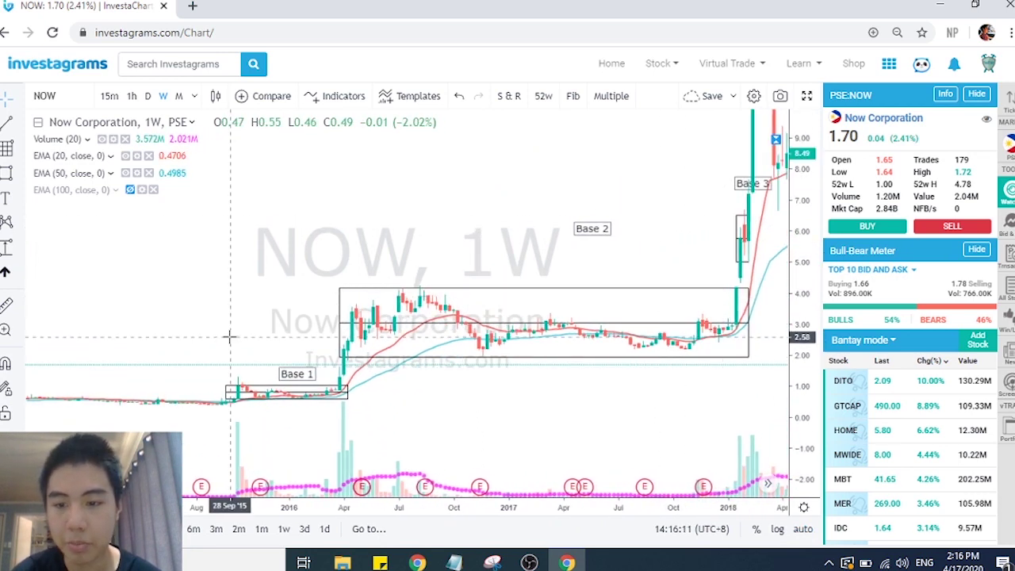
pyautogui.click(250, 391)
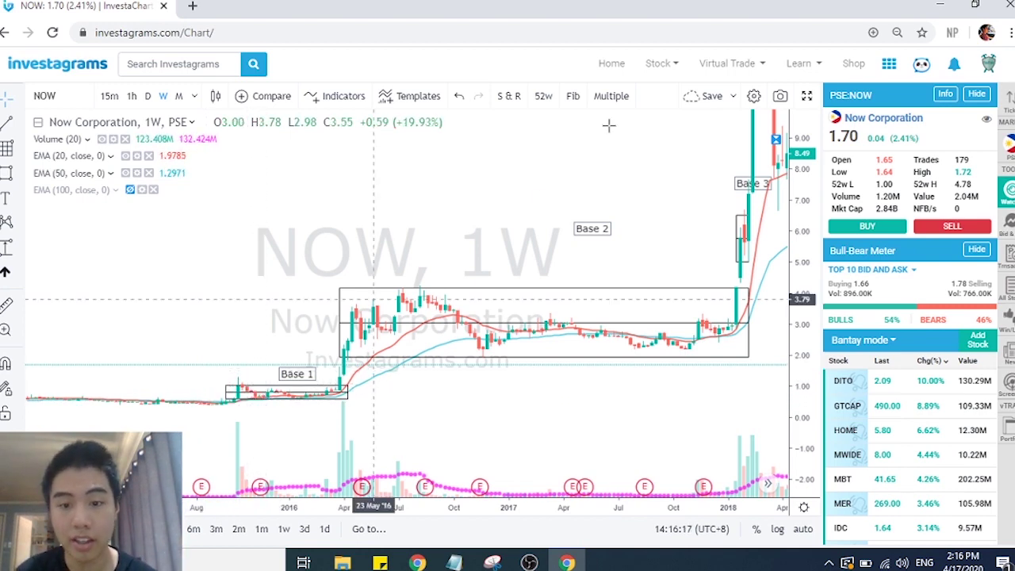
pyautogui.moveTo(603, 232); pyautogui.dragTo(580, 257)
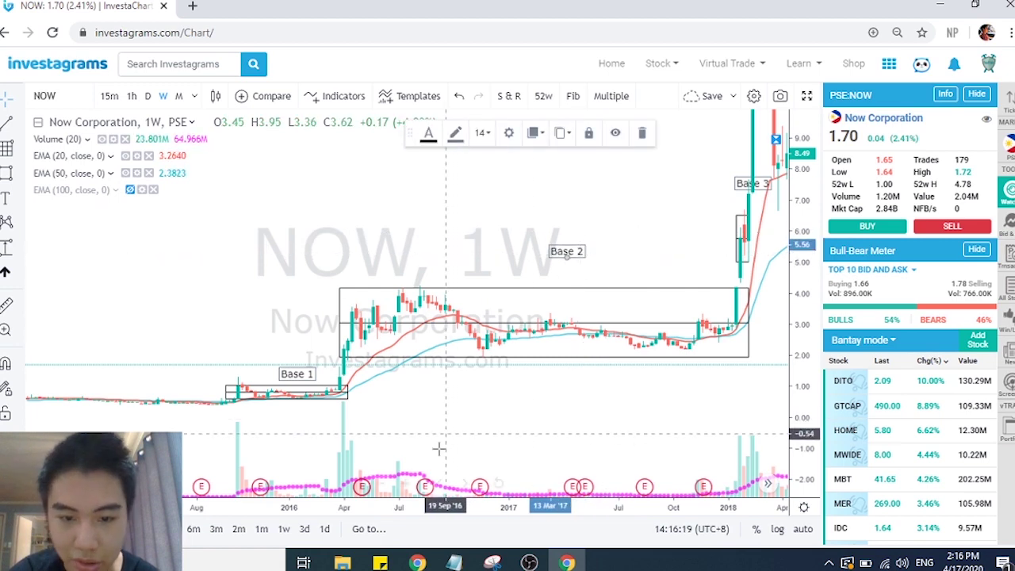
# Switch the NOW chart back to the daily timeframe and reset the chart view
pyautogui.moveTo(573, 347); pyautogui.dragTo(555, 347)
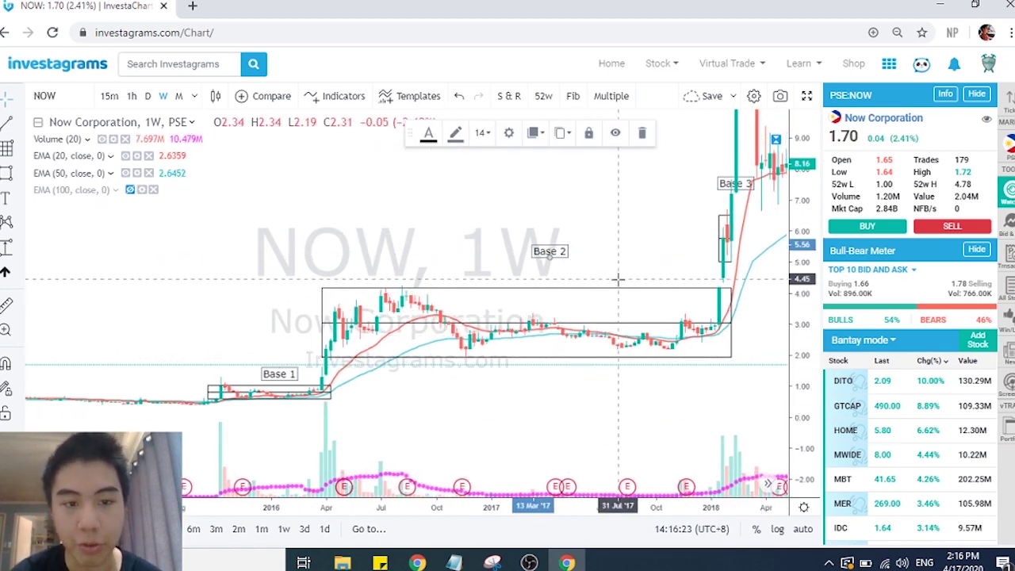
pyautogui.scroll(1, 618, 279)
pyautogui.click(147, 96)
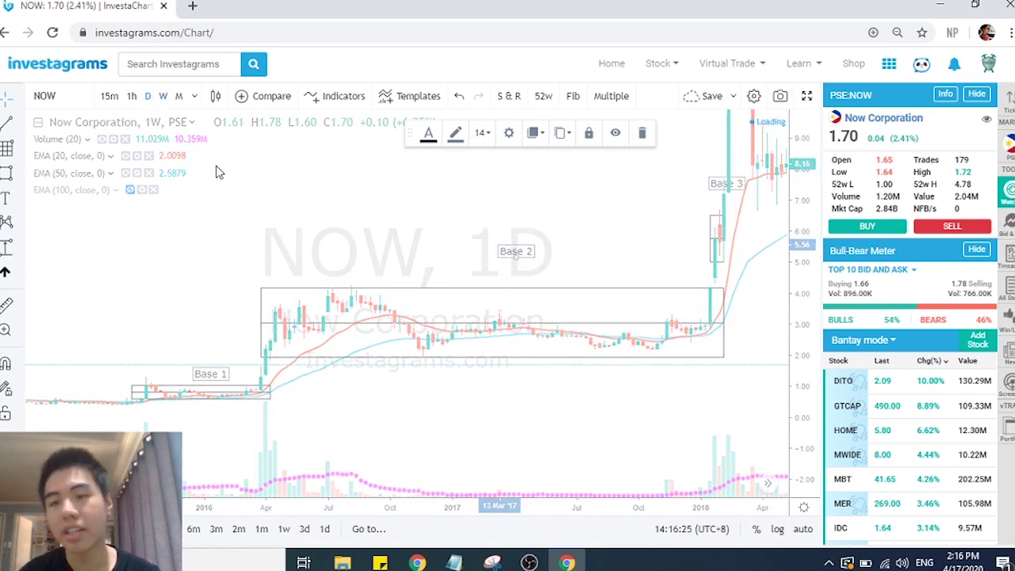
pyautogui.rightClick(384, 211)
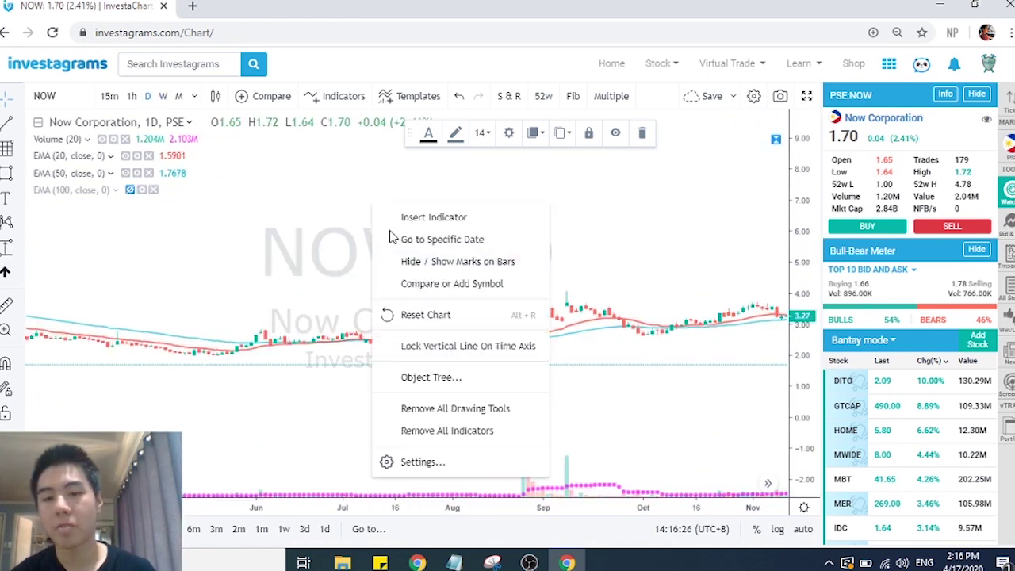
pyautogui.click(412, 315)
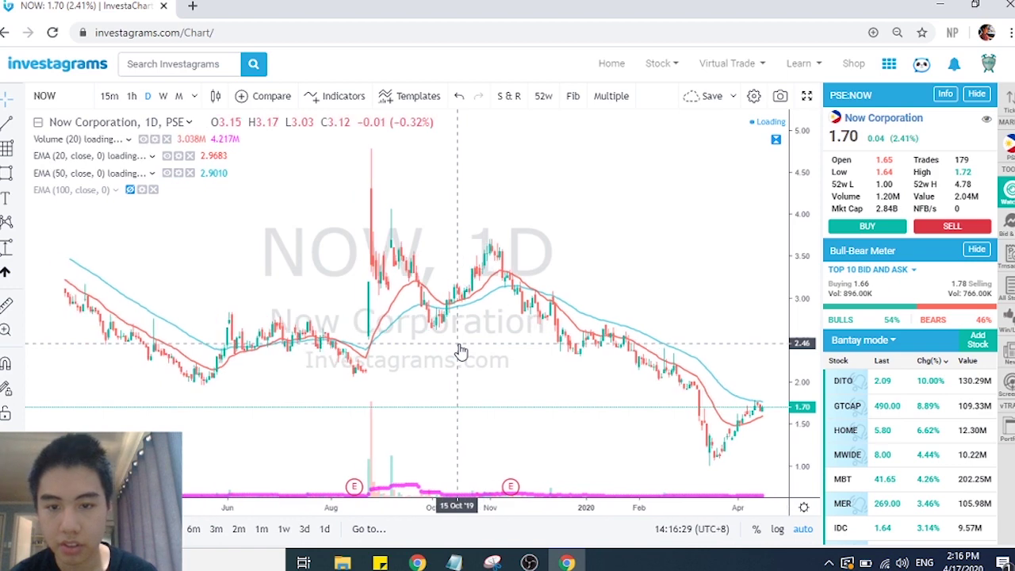
# Measure the NOW price range from the Base 3 highs on 2 February 2018 to the peak at Base 4, and delete the measurement
pyautogui.hscroll(-8, 458, 344)
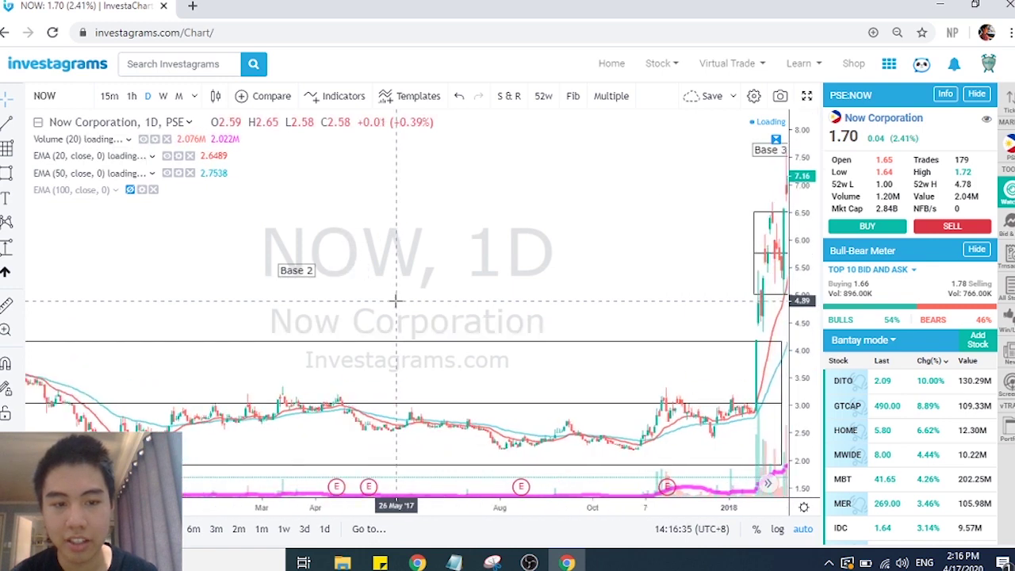
pyautogui.scroll(3, 395, 301)
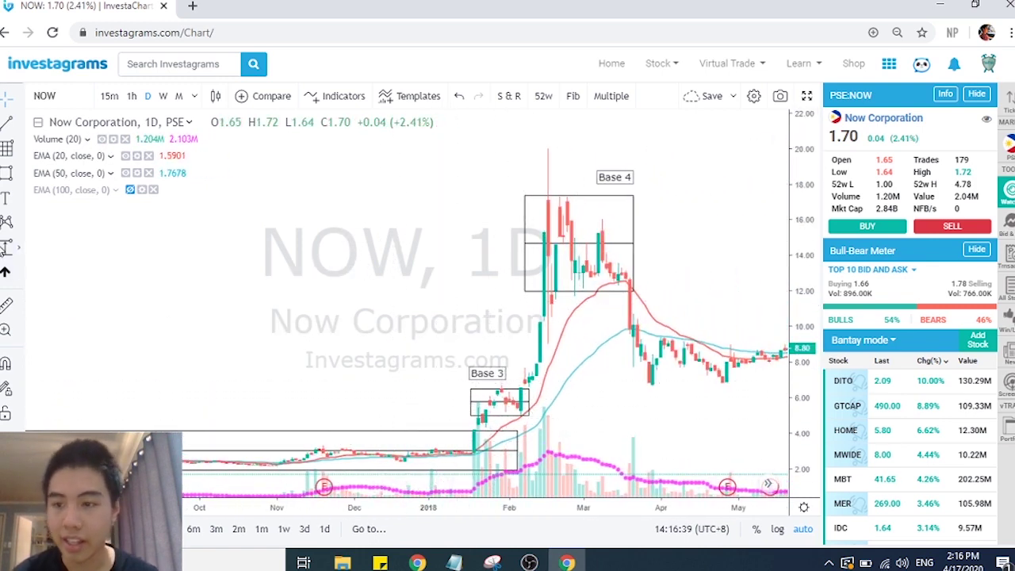
pyautogui.click(6, 248)
pyautogui.click(514, 388)
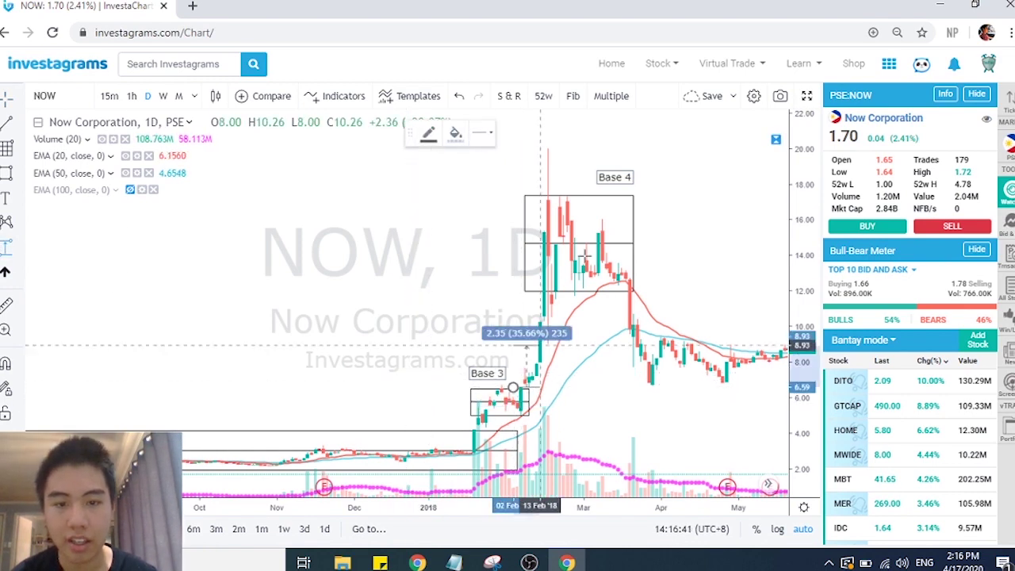
pyautogui.click(595, 154)
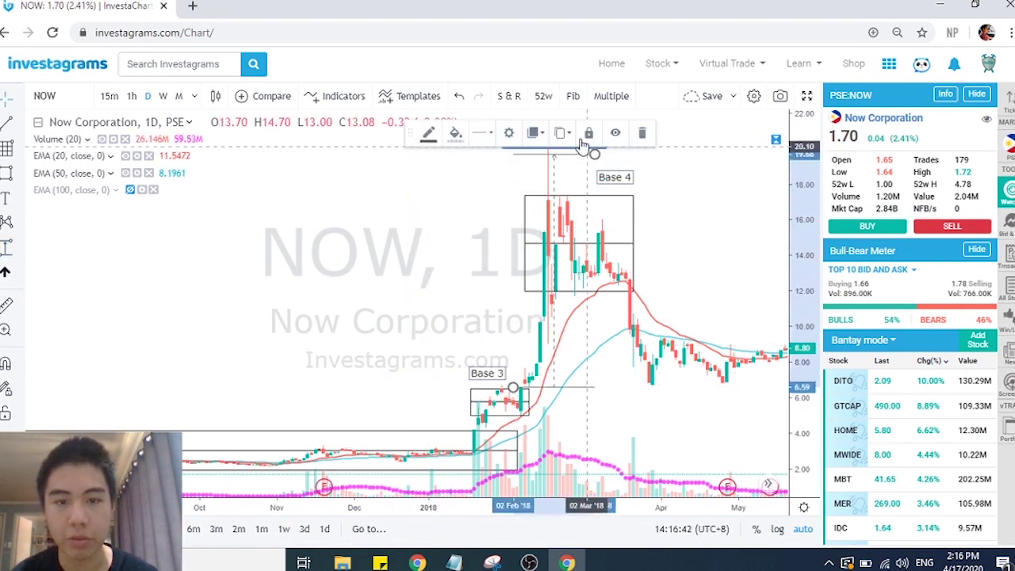
pyautogui.click(642, 140)
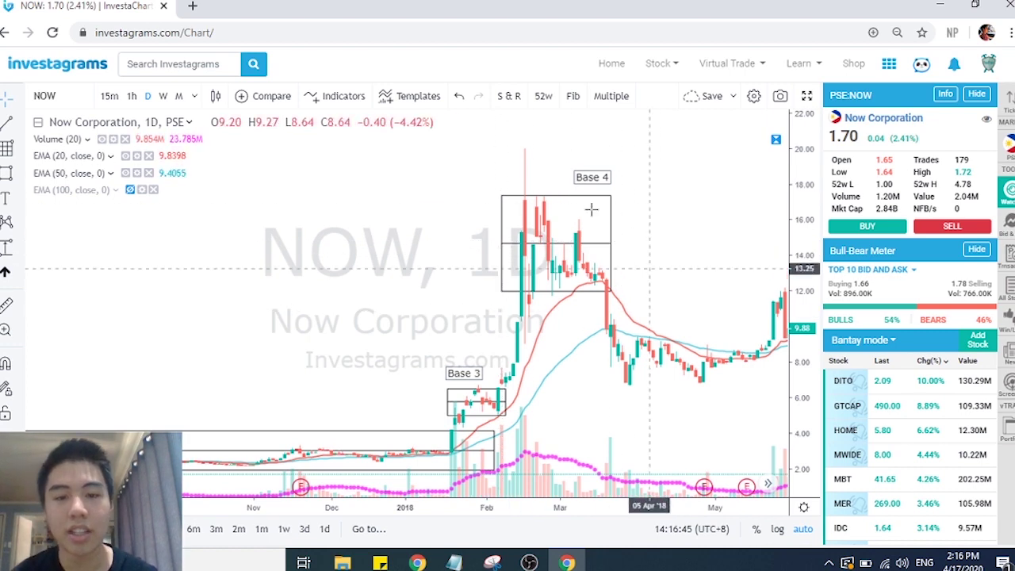
# Measure the price range within NOW's Base 4 from its lows to its highs, and delete the measurement
pyautogui.click(5, 249)
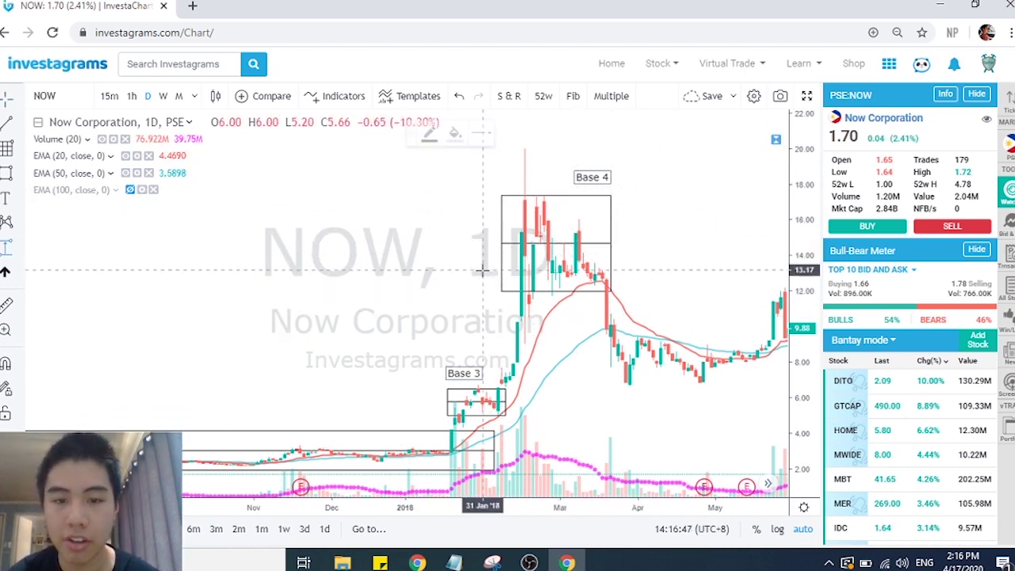
pyautogui.click(552, 285)
pyautogui.click(534, 215)
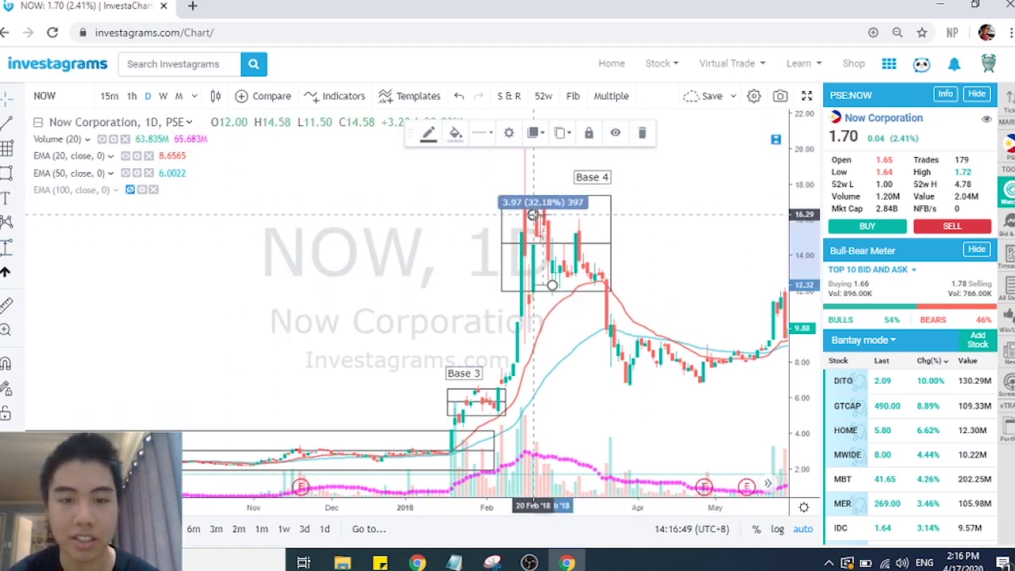
pyautogui.click(641, 132)
# Extend the Base 4 box to 19 June 2018 with its lower edge at about 11.63
pyautogui.scroll(-5, 642, 301)
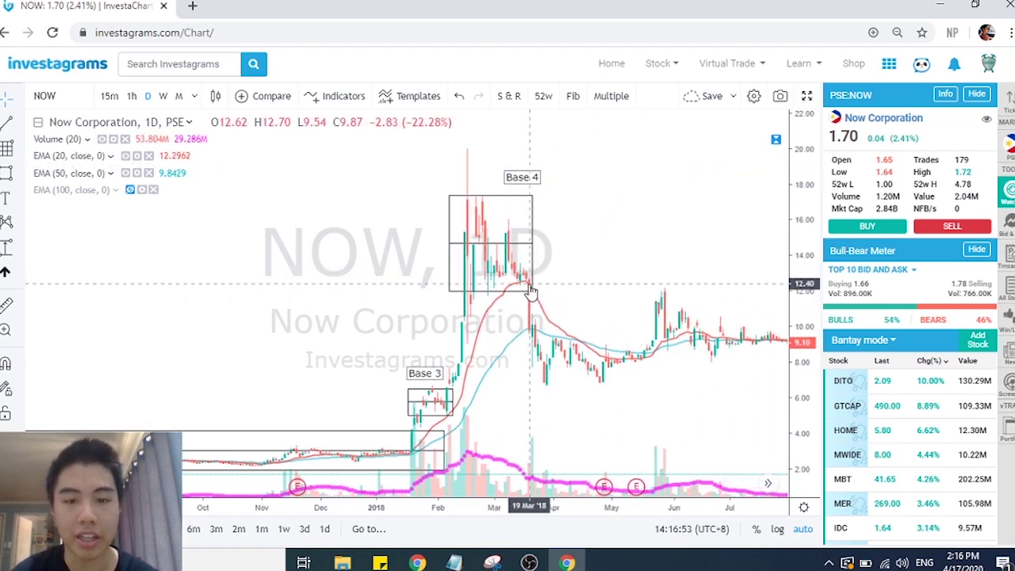
pyautogui.moveTo(532, 291); pyautogui.dragTo(704, 297)
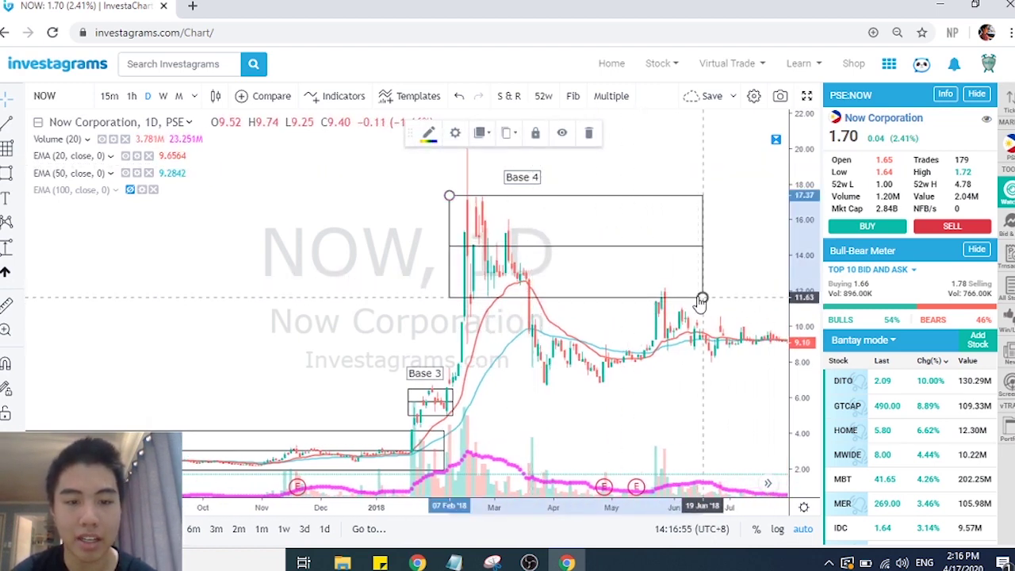
pyautogui.hscroll(1, 684, 334)
pyautogui.hscroll(1, 658, 402)
pyautogui.scroll(-2, 651, 401)
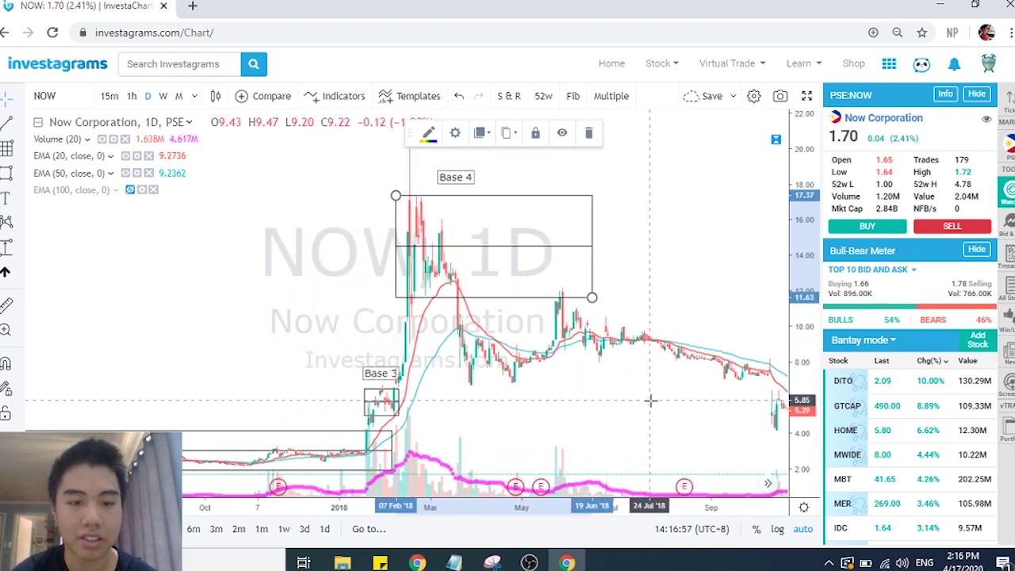
pyautogui.hscroll(2, 651, 401)
pyautogui.hscroll(-2, 651, 401)
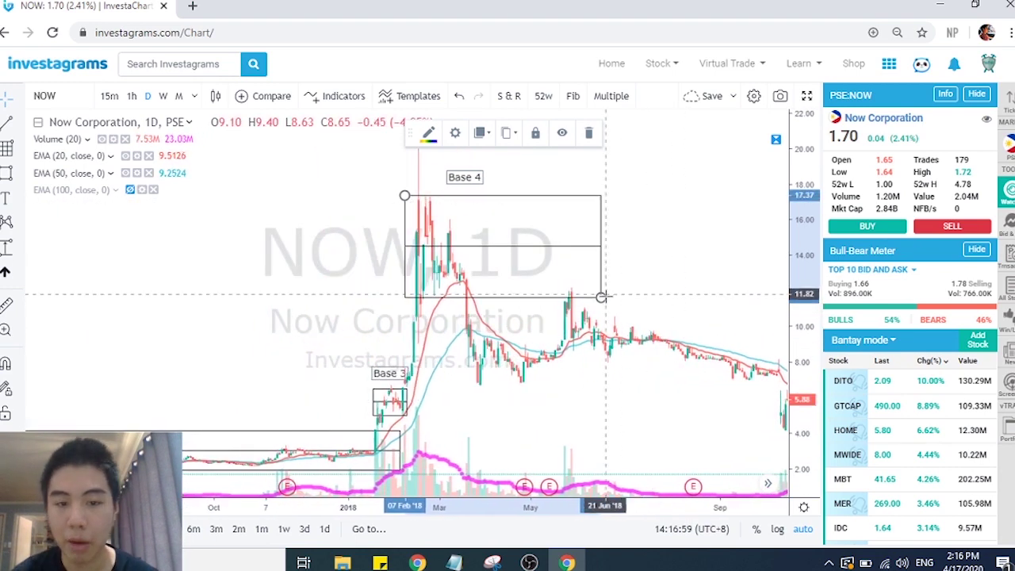
# Shrink the Base 4 box so it ends in late March 2018, with its lower edge just above 12.00
pyautogui.moveTo(602, 298); pyautogui.dragTo(482, 286)
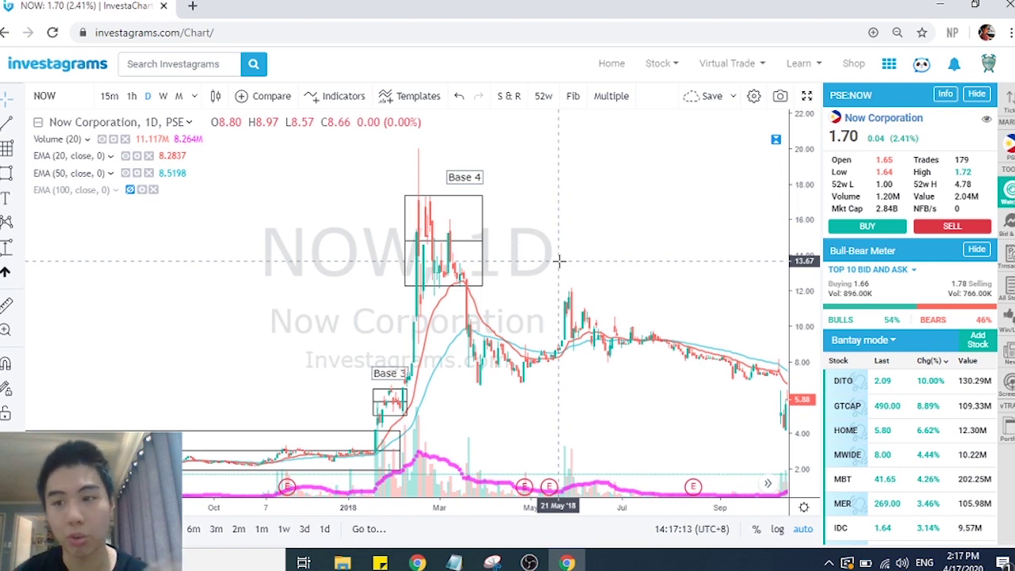
pyautogui.hscroll(-2, 288, 341)
pyautogui.scroll(-2, 288, 341)
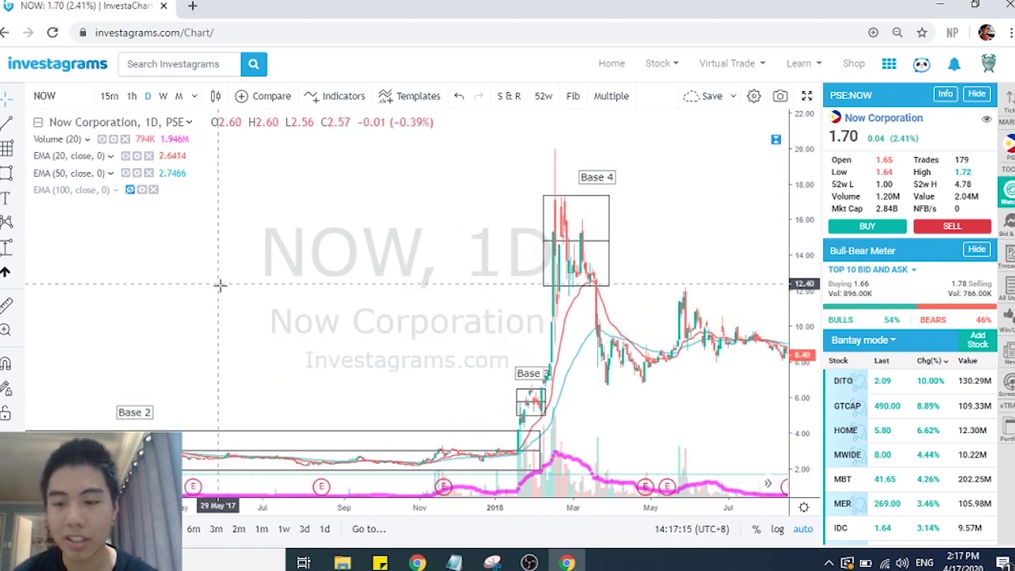
# Load the MAC (Macroasia Corporation) daily chart and go back to Base 1 and the 2016 price action before it
pyautogui.click(79, 93)
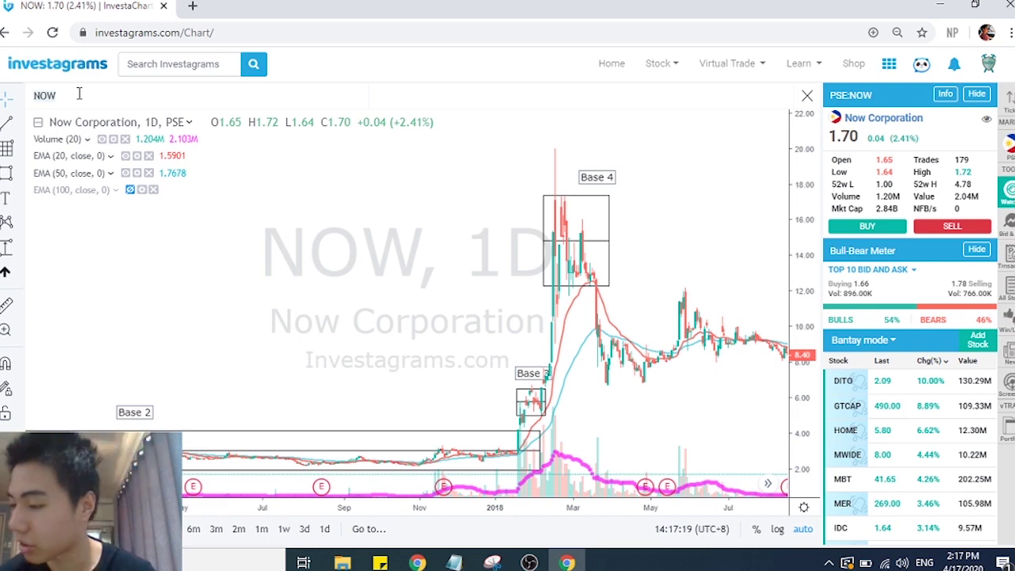
pyautogui.write('MAC')
pyautogui.press('Return')
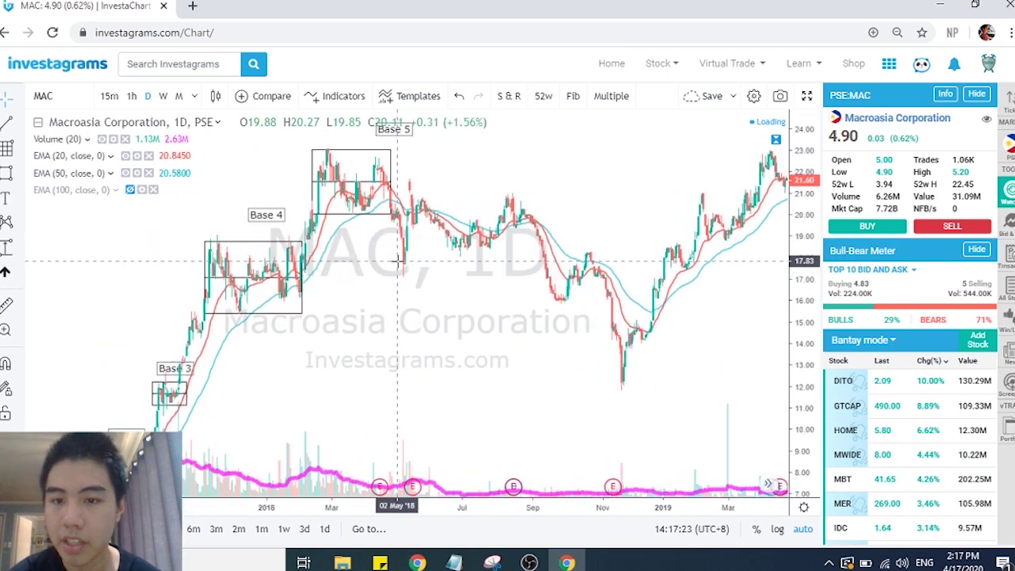
pyautogui.hscroll(-7, 398, 261)
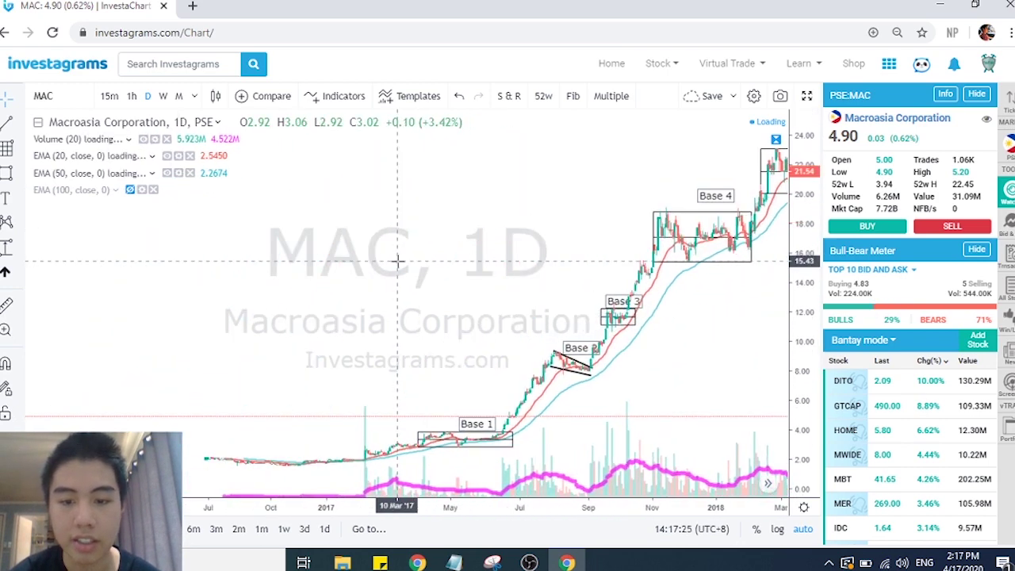
pyautogui.hscroll(-15, 399, 260)
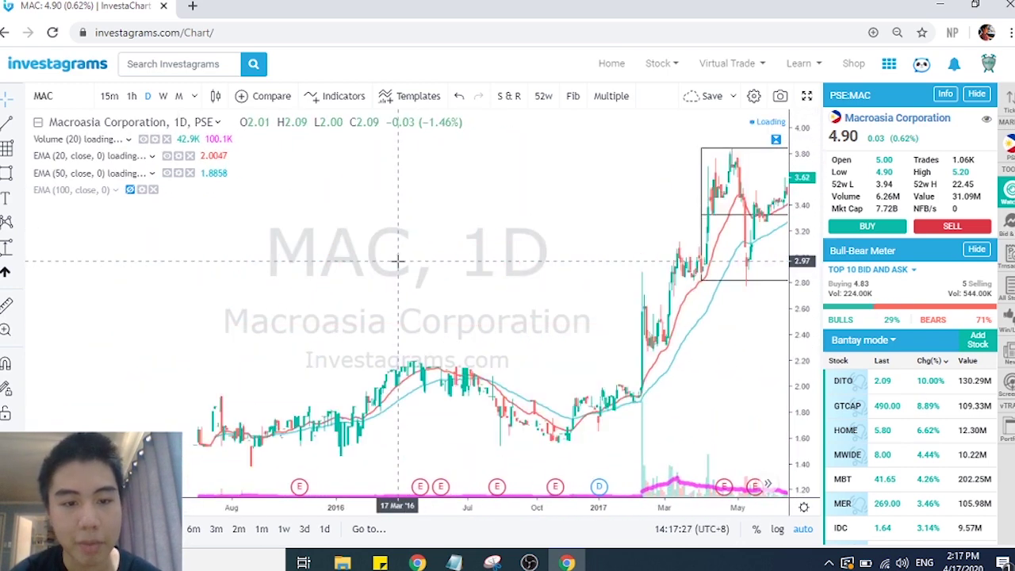
pyautogui.hscroll(10, 398, 260)
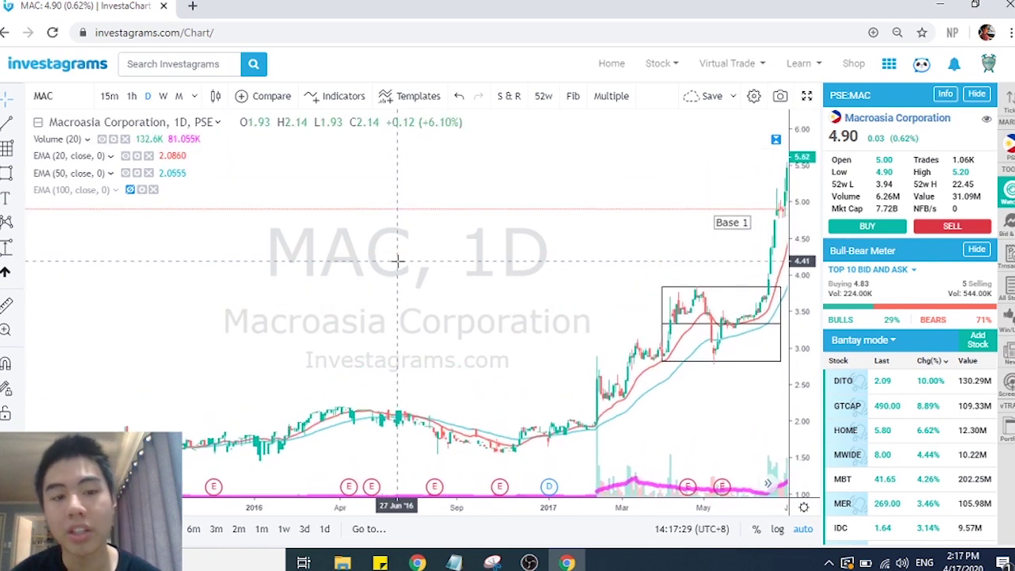
# Measure MAC's price range from the late November 2016 low at about 1.53 up to Base 1's highs at about 3.88, and delete the measurement
pyautogui.hscroll(-2, 399, 260)
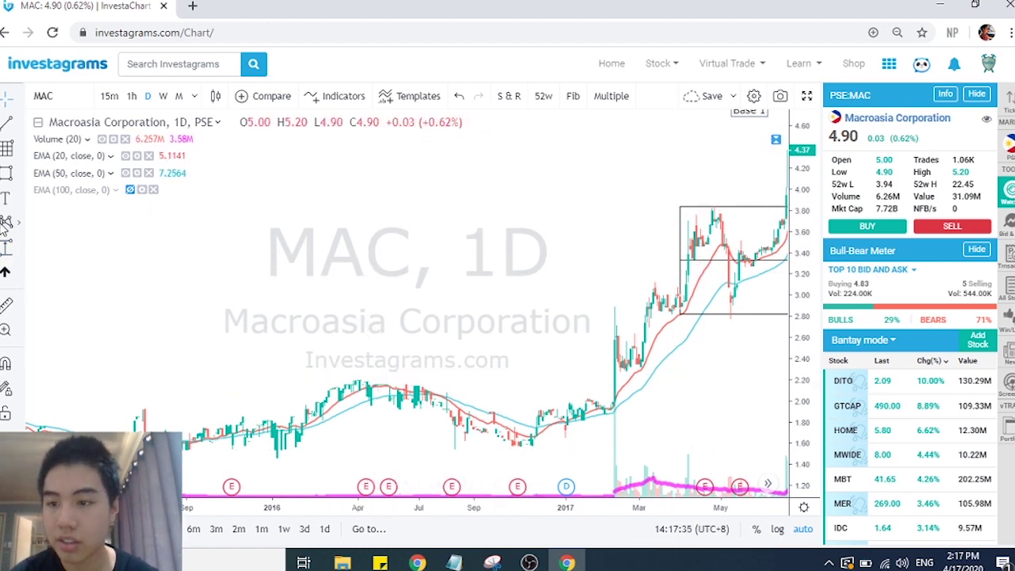
pyautogui.click(6, 247)
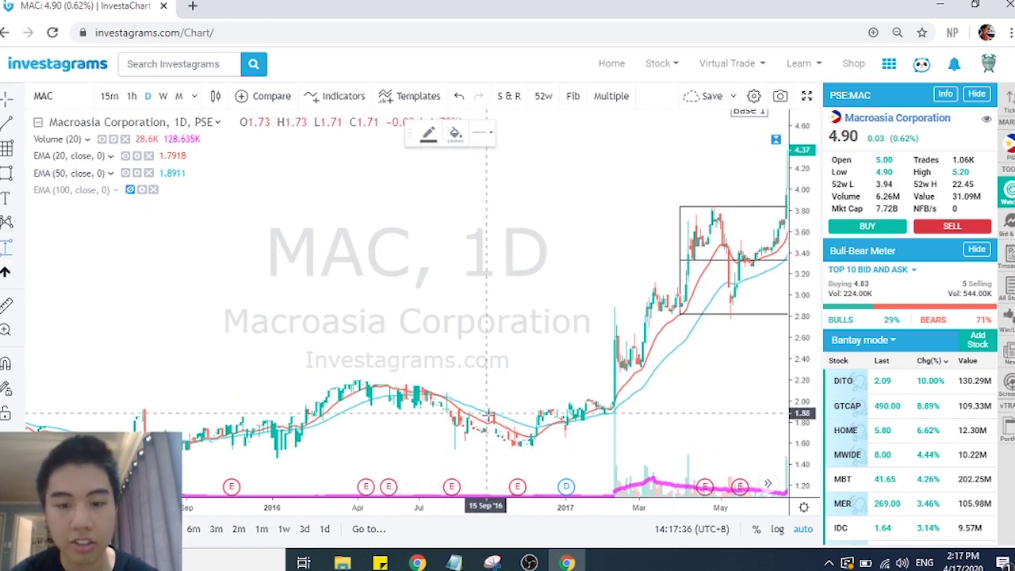
pyautogui.click(529, 449)
pyautogui.click(739, 201)
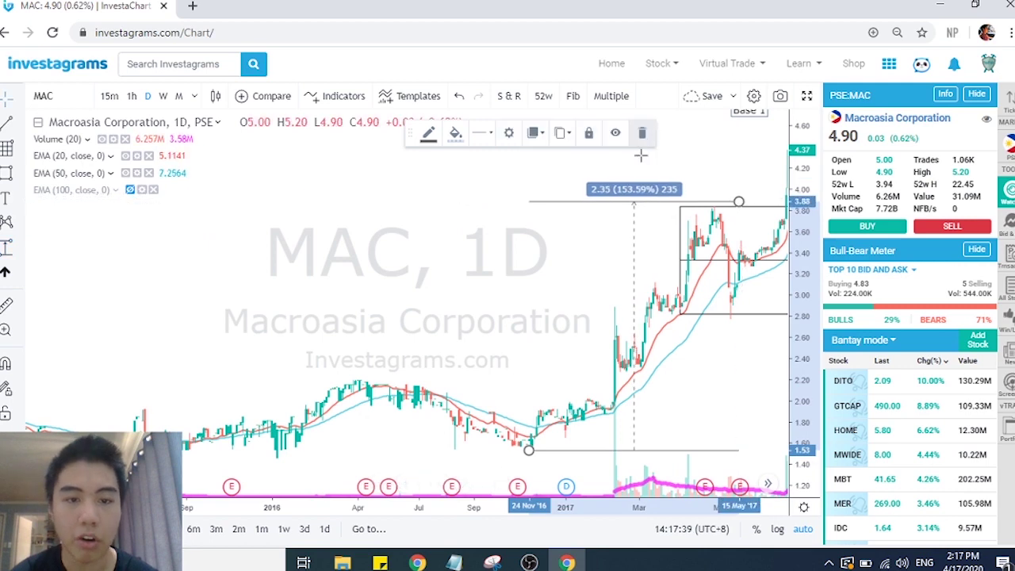
pyautogui.click(641, 132)
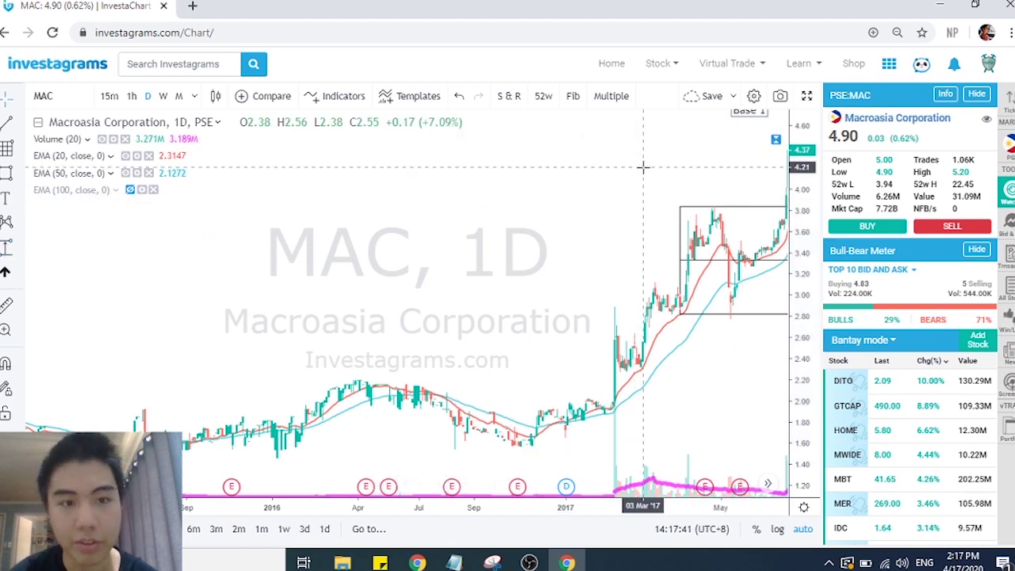
# Move the Base 1 label down to just above the upper edge of its box on the MAC chart
pyautogui.scroll(6, 643, 167)
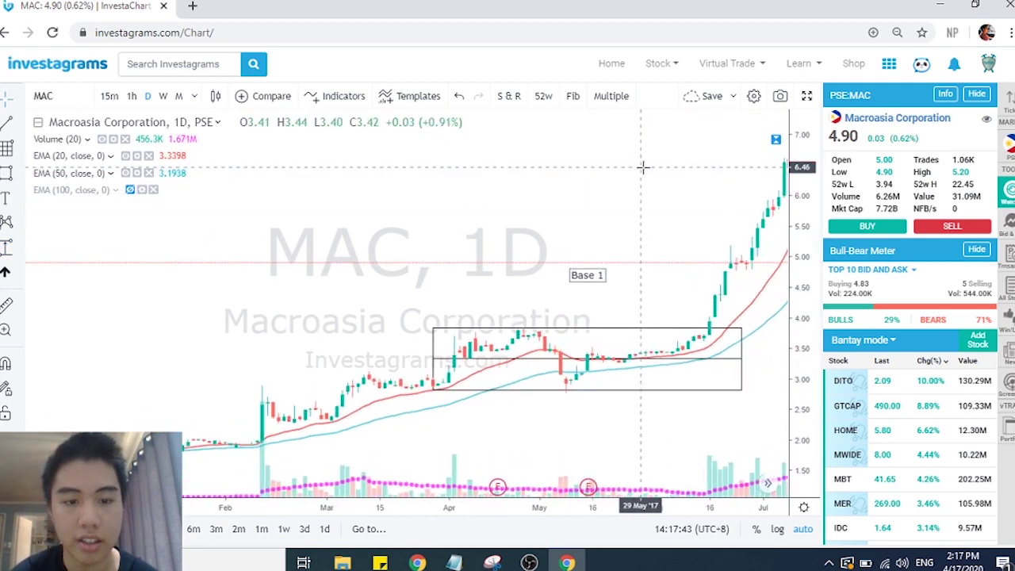
pyautogui.scroll(5, 643, 167)
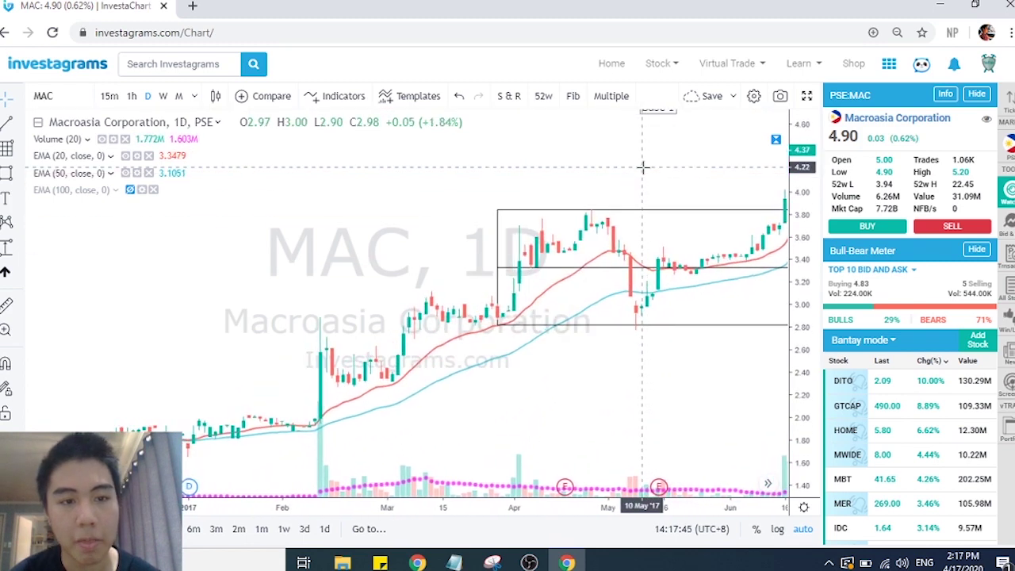
pyautogui.moveTo(653, 119); pyautogui.dragTo(721, 206)
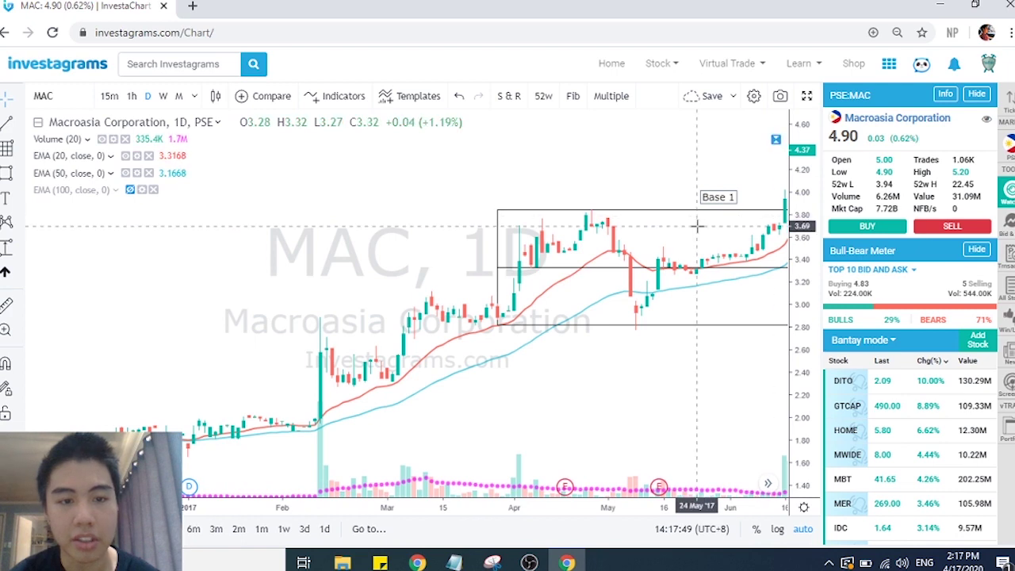
# View the advance from Base 1 to Base 3, and reposition the Base 1 label above its box at about 23 May 2017, price 4.36
pyautogui.hscroll(1, 697, 226)
pyautogui.scroll(-2, 698, 226)
pyautogui.hscroll(3, 698, 226)
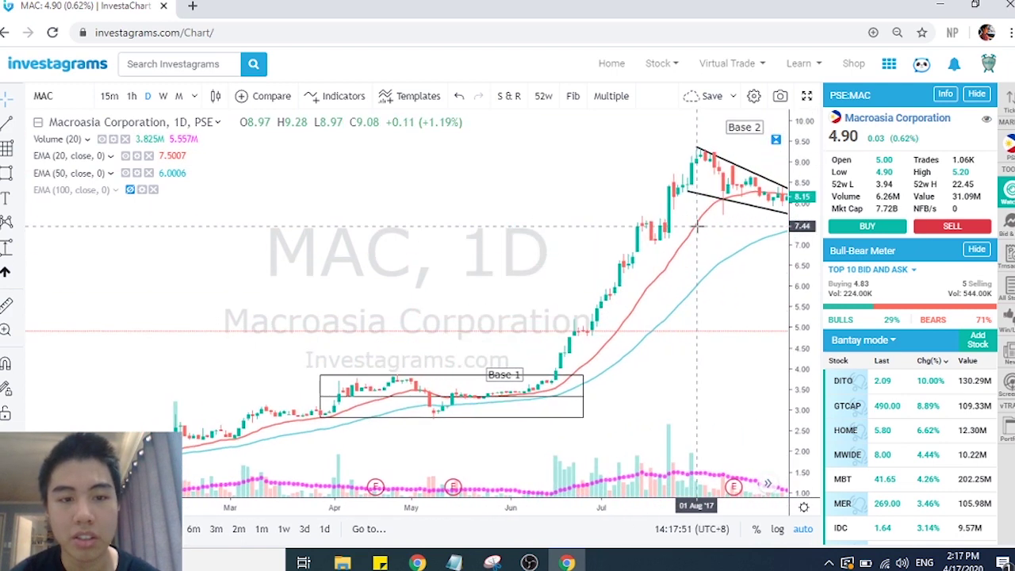
pyautogui.hscroll(3, 696, 226)
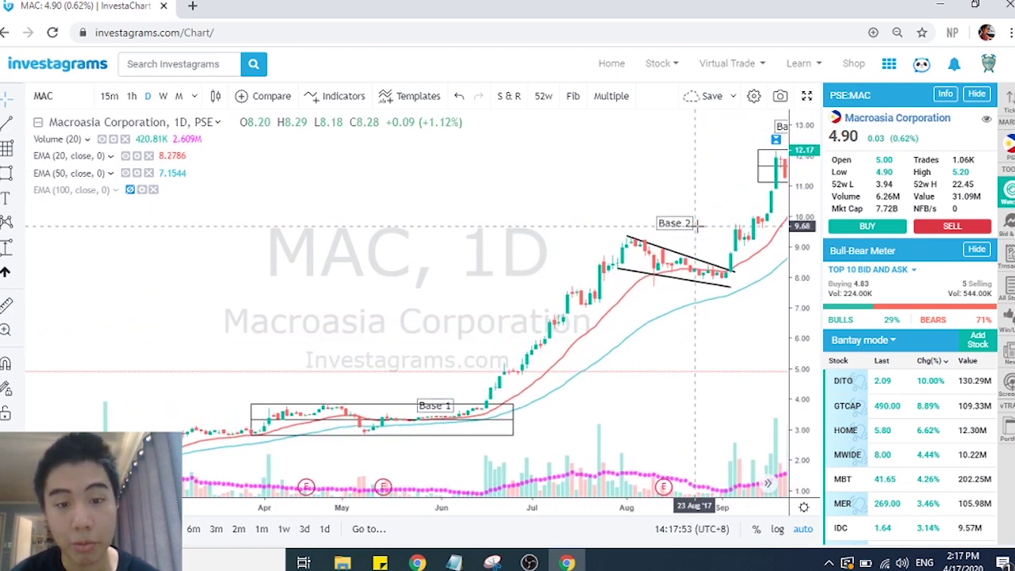
pyautogui.hscroll(3, 697, 226)
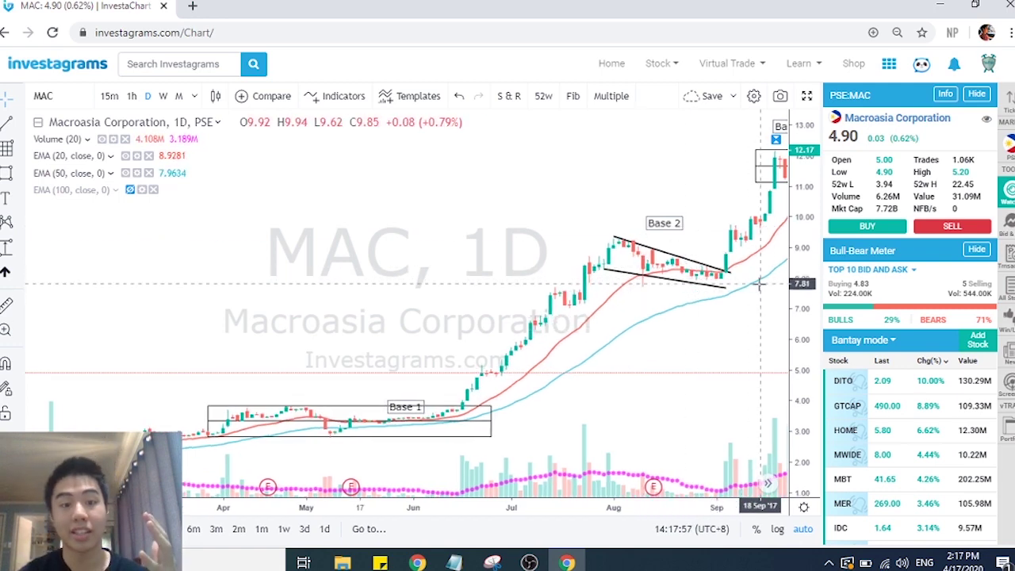
pyautogui.scroll(-3, 760, 286)
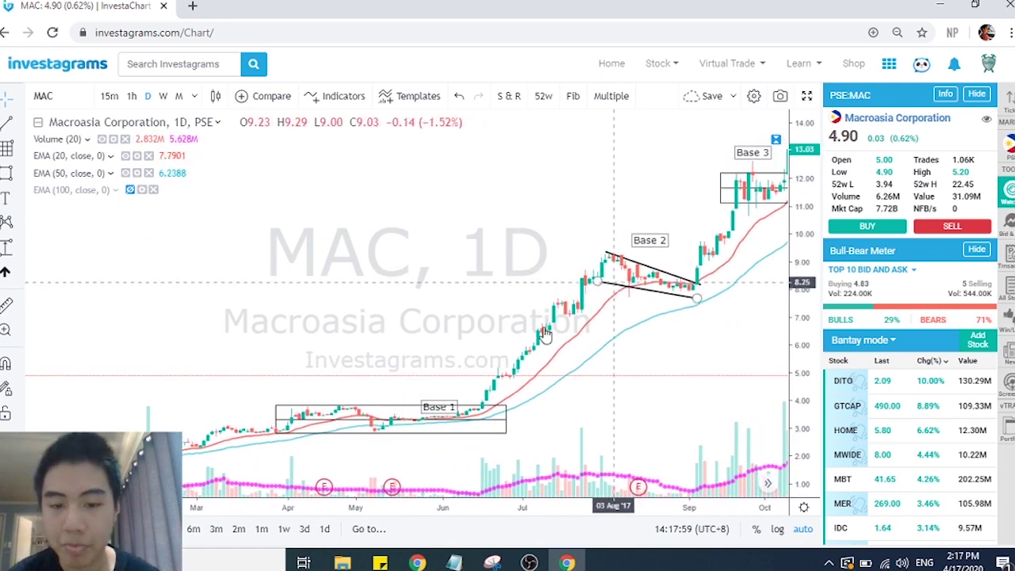
pyautogui.moveTo(447, 414); pyautogui.dragTo(439, 403)
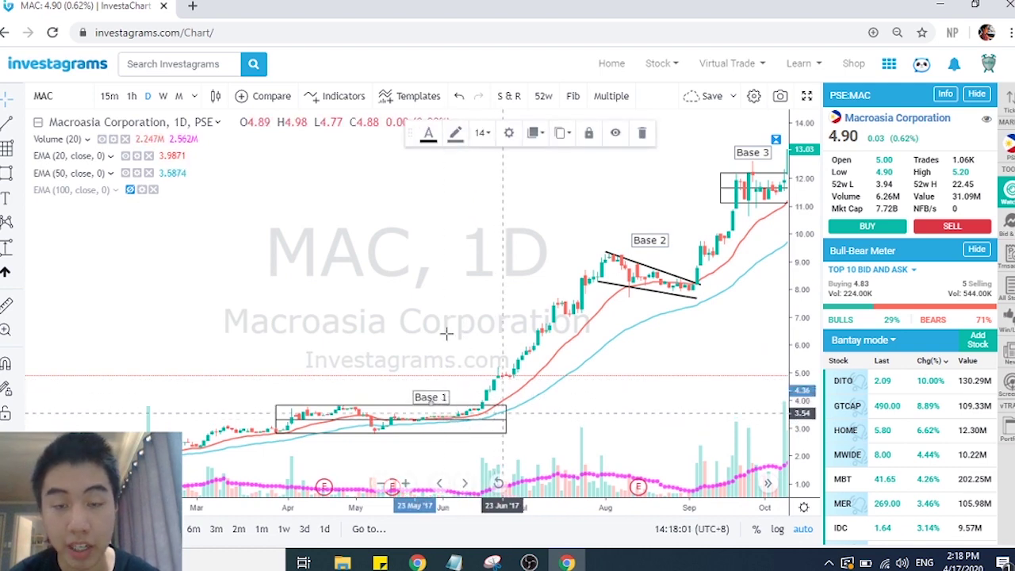
# Examine MAC's uptrend from Base 1 through Bases 2, 3 and 4 up to Base 5 in early 2018
pyautogui.hscroll(3, 504, 328)
pyautogui.scroll(-2, 505, 330)
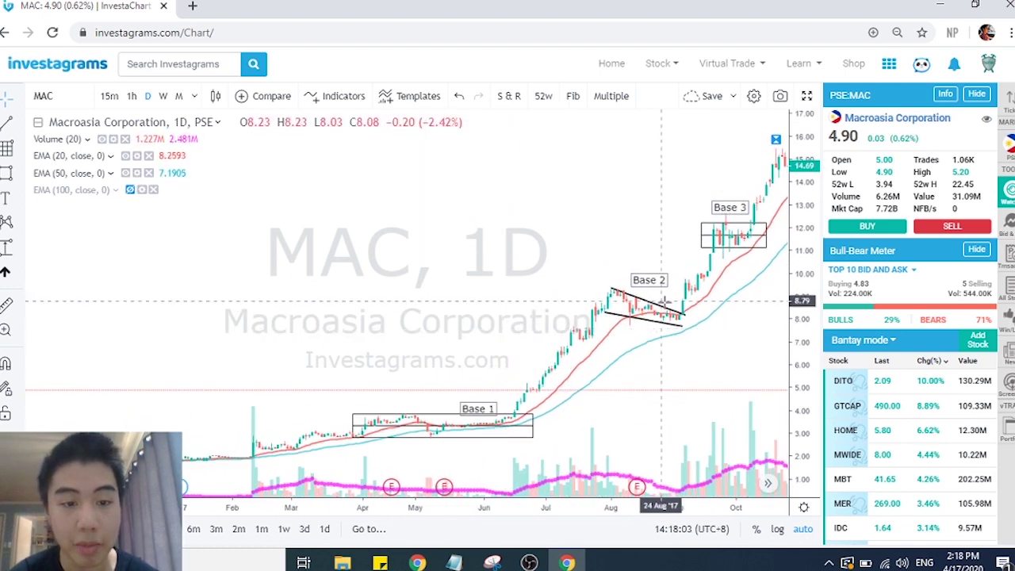
pyautogui.hscroll(5, 675, 352)
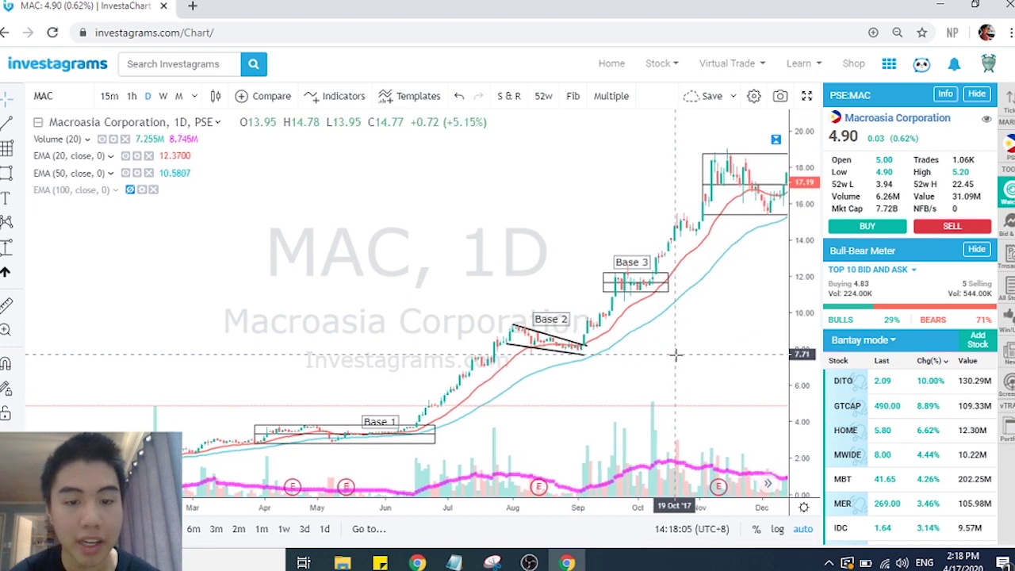
pyautogui.hscroll(5, 675, 355)
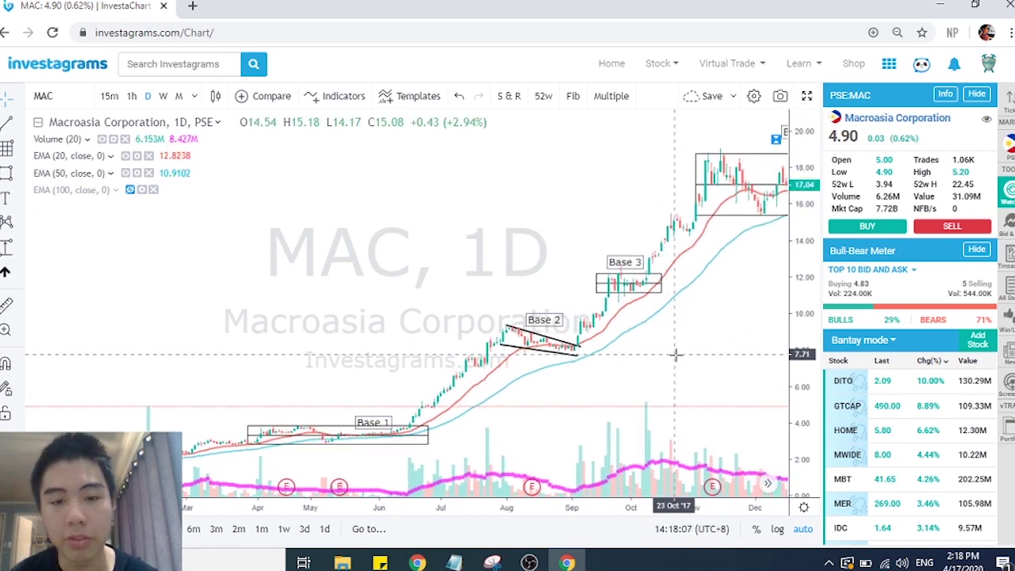
pyautogui.scroll(3, 676, 355)
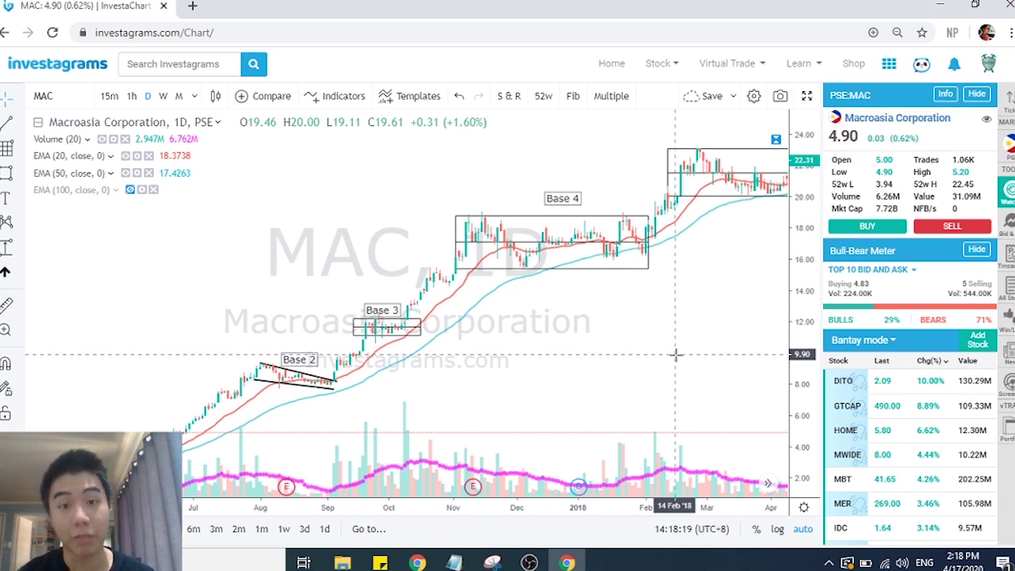
pyautogui.hscroll(5, 676, 356)
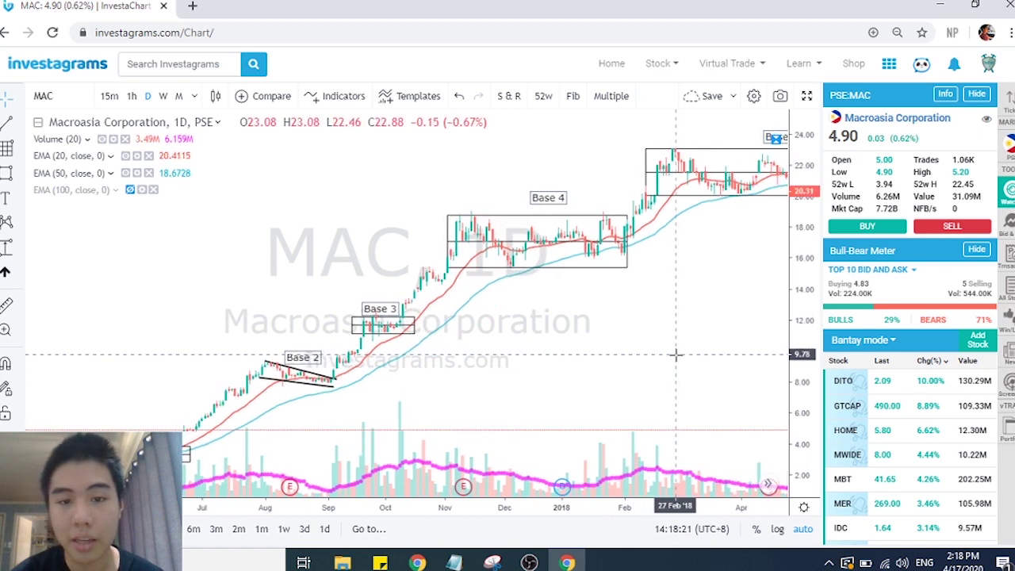
pyautogui.scroll(1, 498, 237)
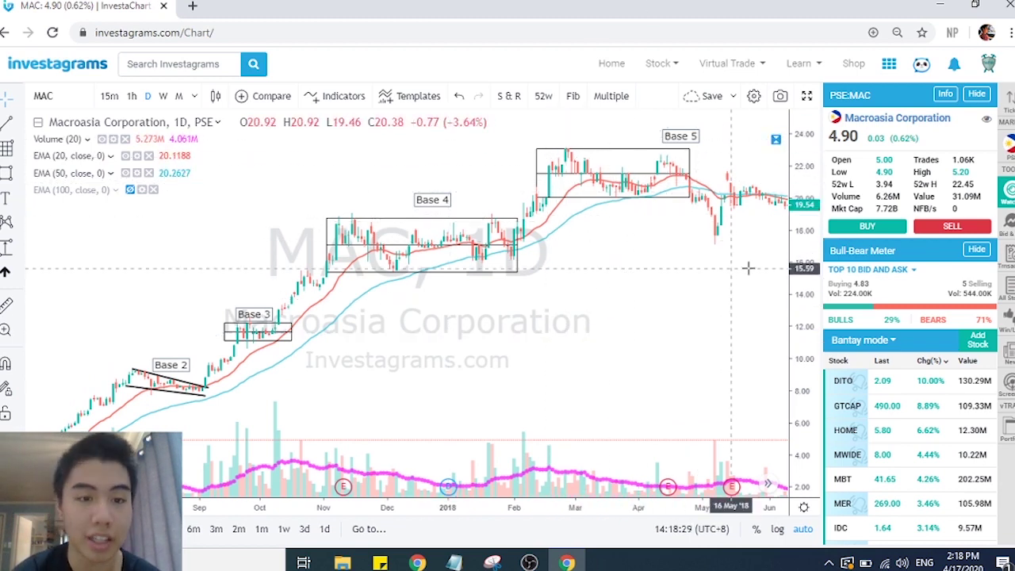
# Examine MAC's price action after Base 5 through 2018 and 2019, and return to the full sequence of five bases
pyautogui.scroll(-5, 469, 336)
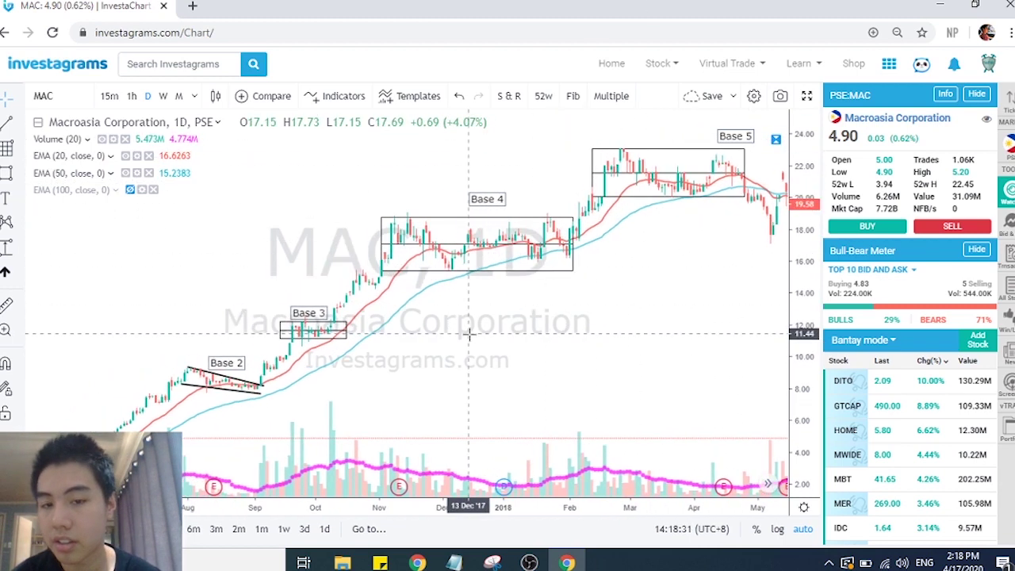
pyautogui.hscroll(5, 469, 335)
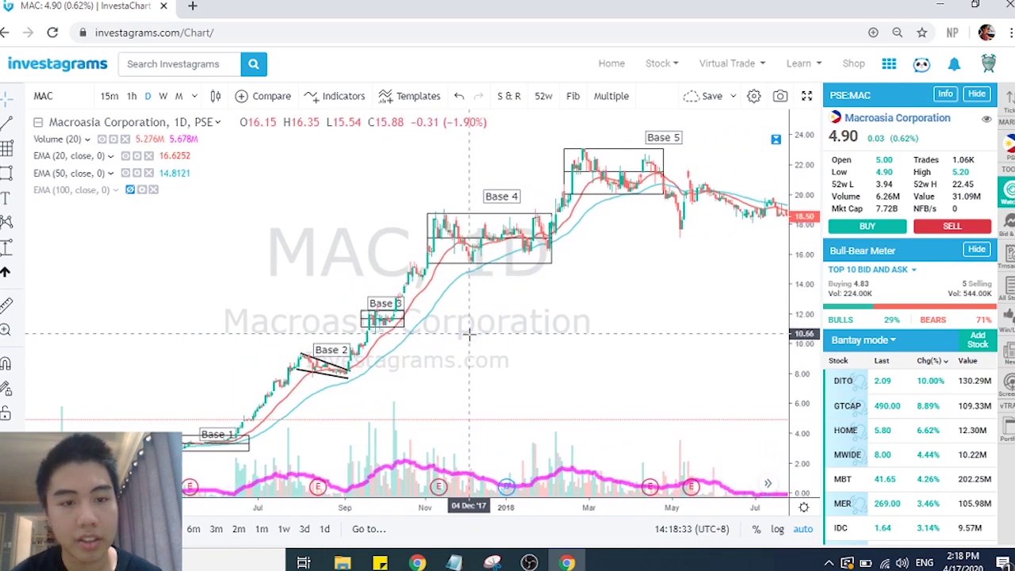
pyautogui.hscroll(8, 469, 337)
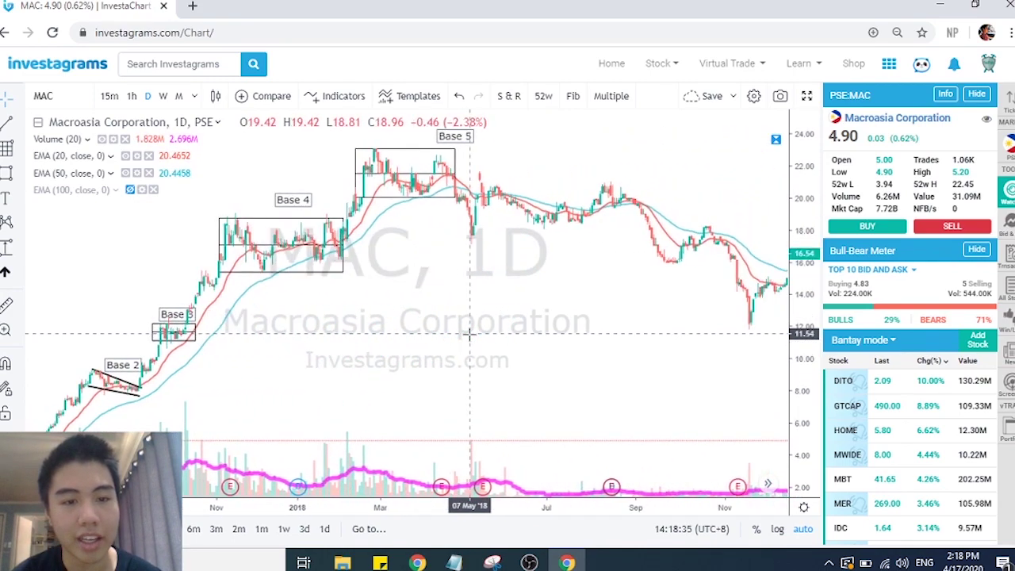
pyautogui.hscroll(5, 593, 312)
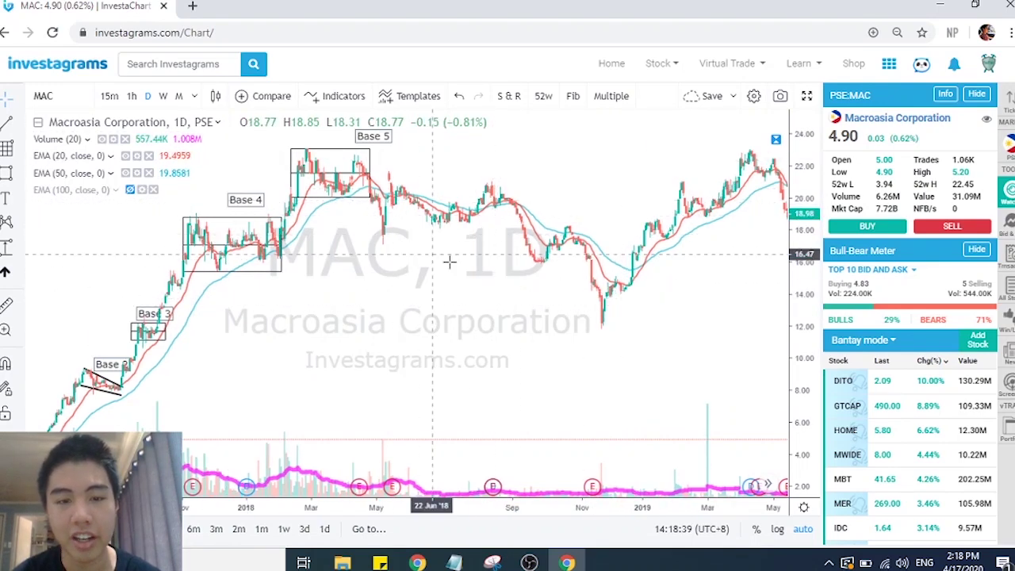
pyautogui.hscroll(5, 449, 261)
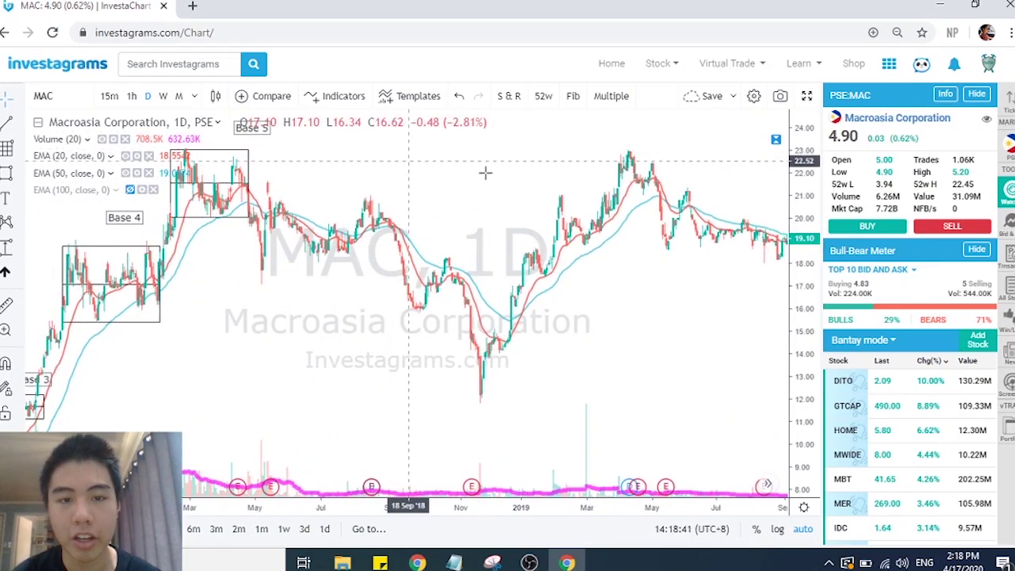
pyautogui.scroll(-6, 667, 287)
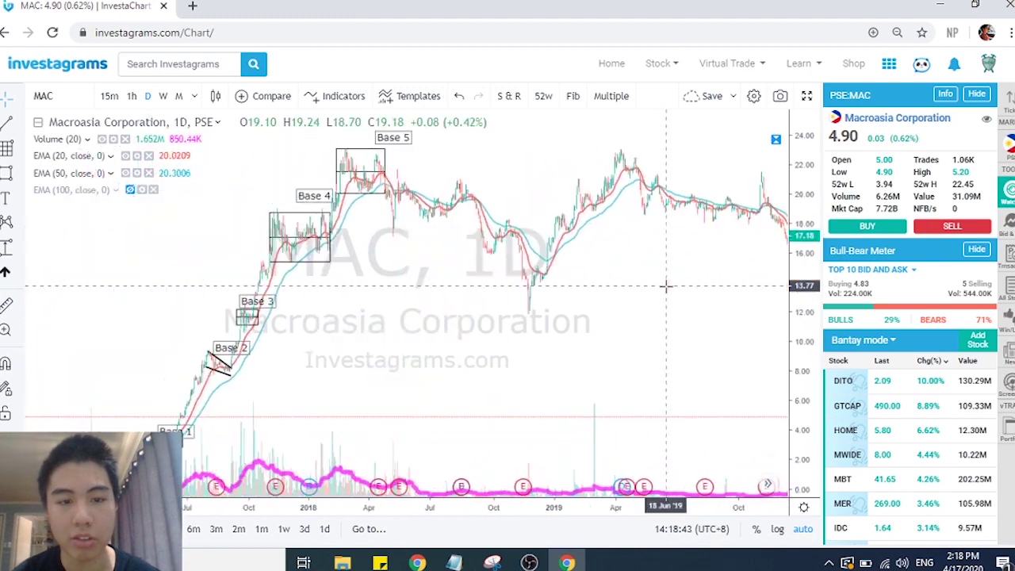
pyautogui.hscroll(-8, 666, 287)
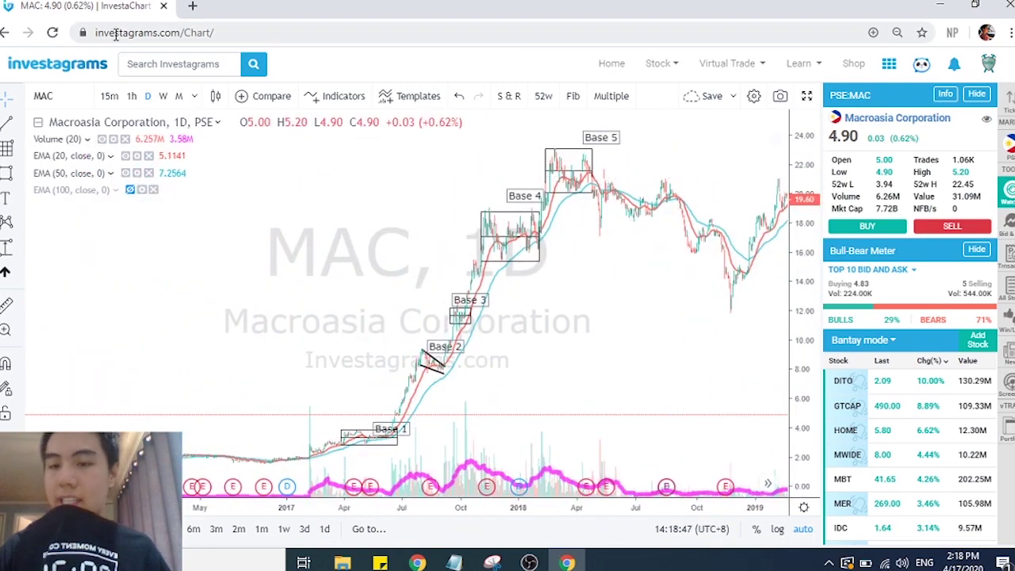
# Load the TUGS (Harbor Star Shipping Services) daily chart and go back to Base 1 and the 2015–2016 price action before it
pyautogui.click(80, 91)
pyautogui.write('TUGS')
pyautogui.press('Return')
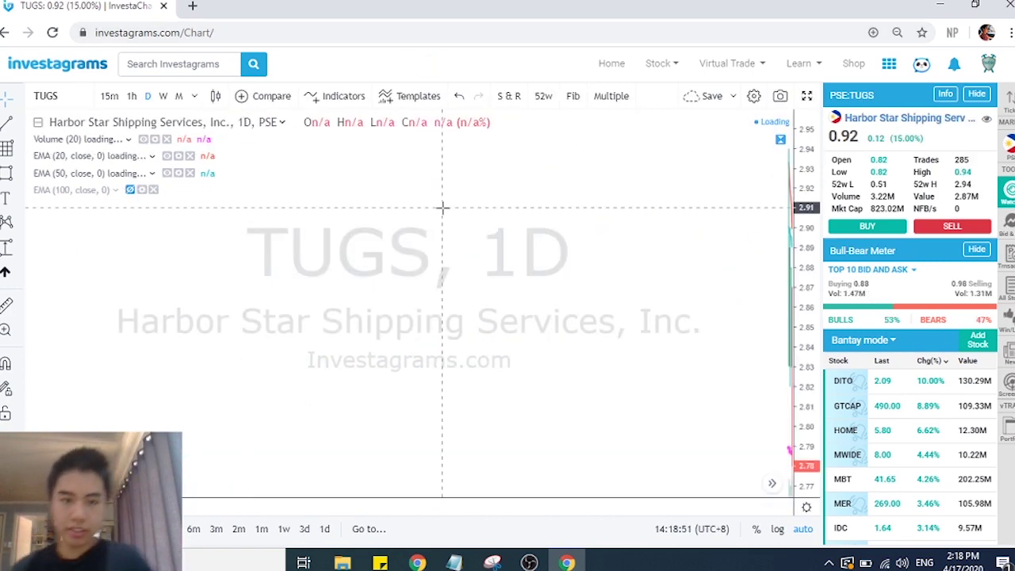
pyautogui.hscroll(-2, 371, 222)
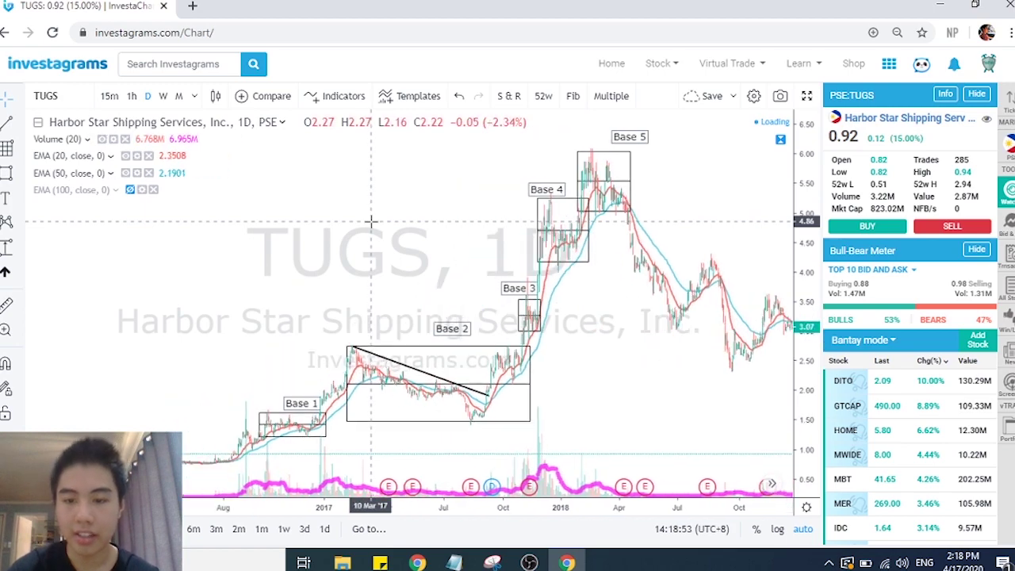
pyautogui.scroll(1, 371, 222)
pyautogui.scroll(1, 371, 222)
pyautogui.hscroll(-5, 371, 222)
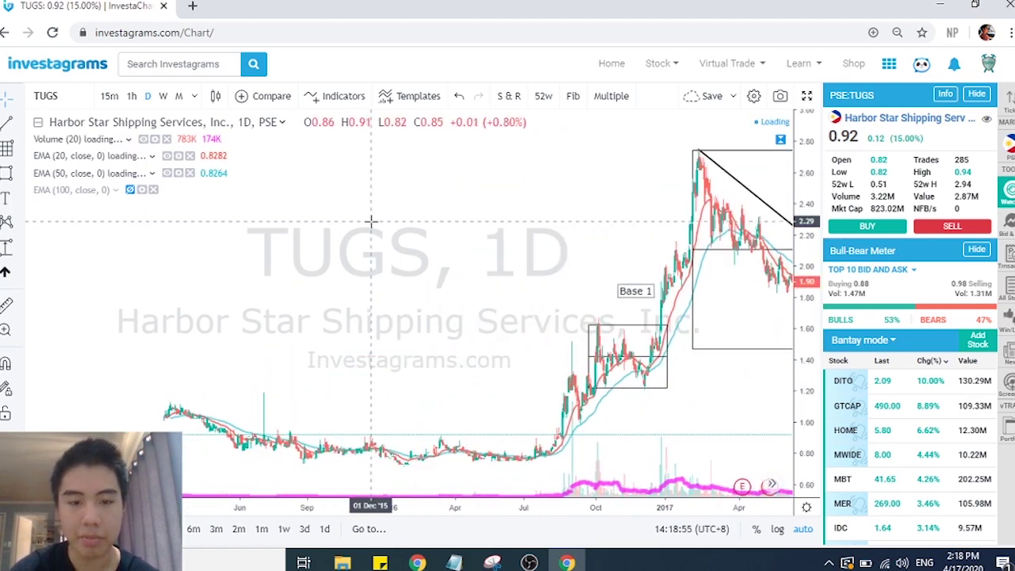
pyautogui.scroll(5, 371, 222)
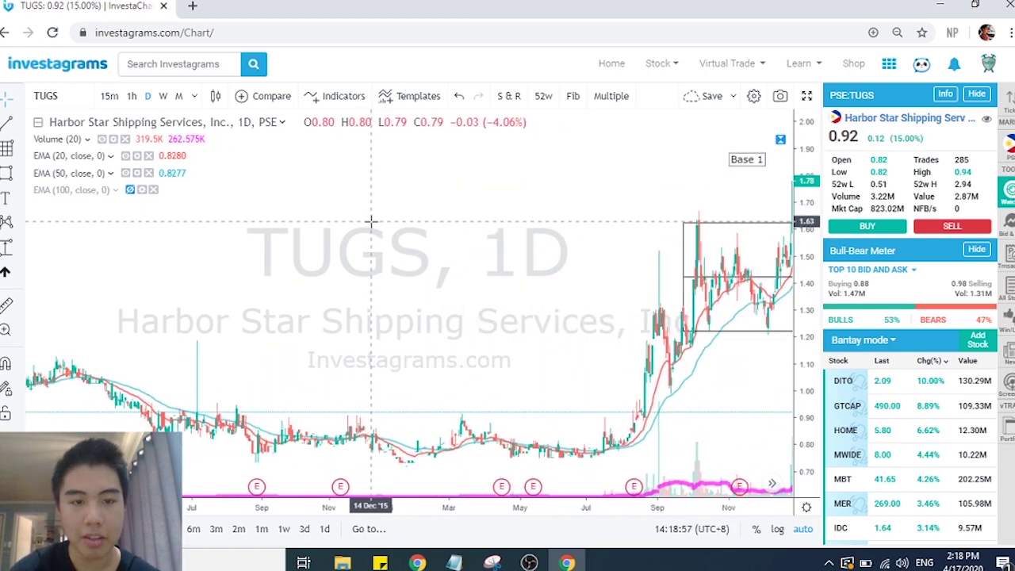
# Measure TUGS's price range from the July 2016 low at about 0.75 to Base 1's upper edge at about 1.63, and delete the measurement
pyautogui.click(5, 247)
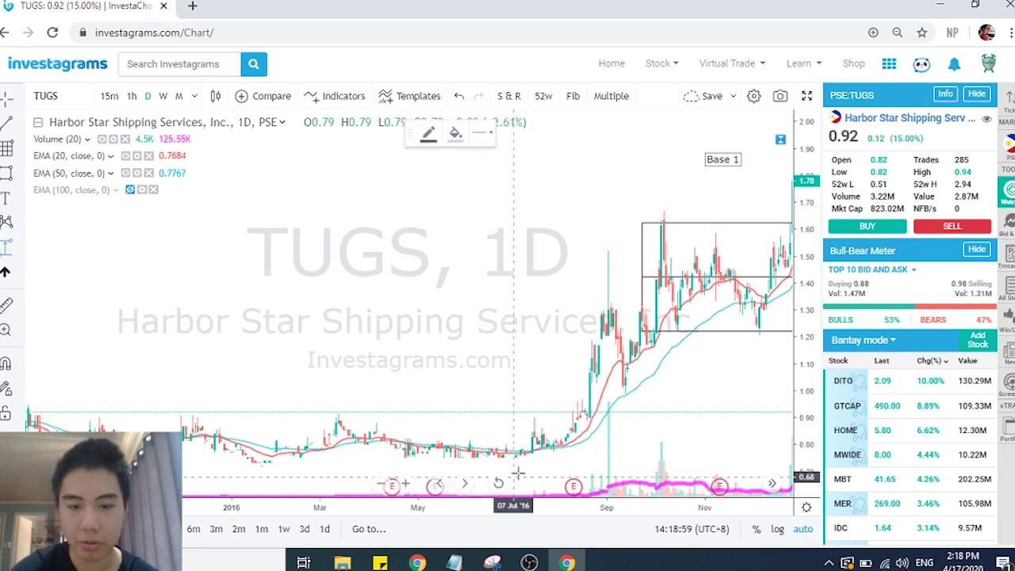
pyautogui.moveTo(532, 458)
pyautogui.mouseDown()
pyautogui.moveTo(559, 438)
pyautogui.moveTo(669, 222)
pyautogui.mouseUp()
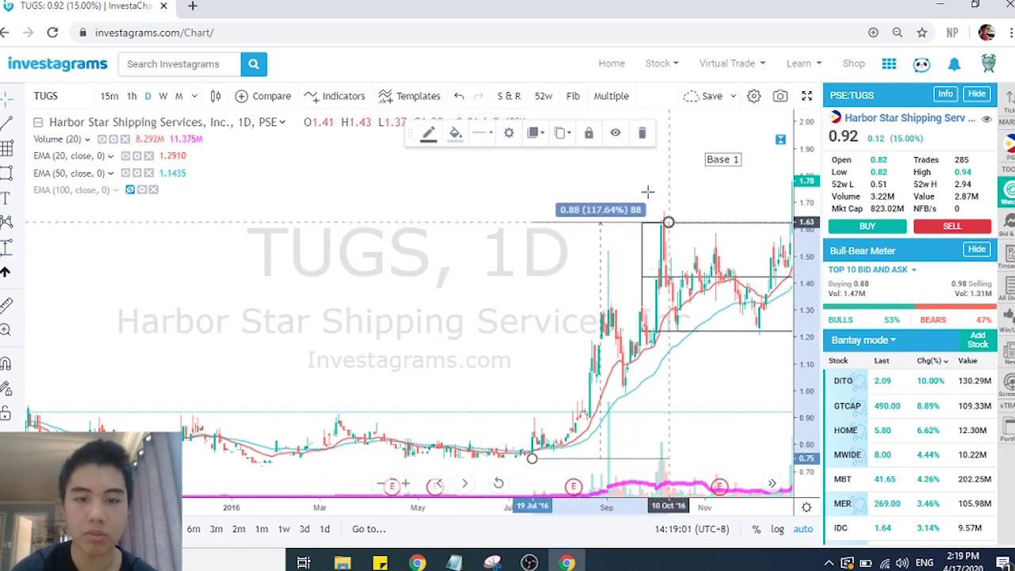
pyautogui.click(641, 135)
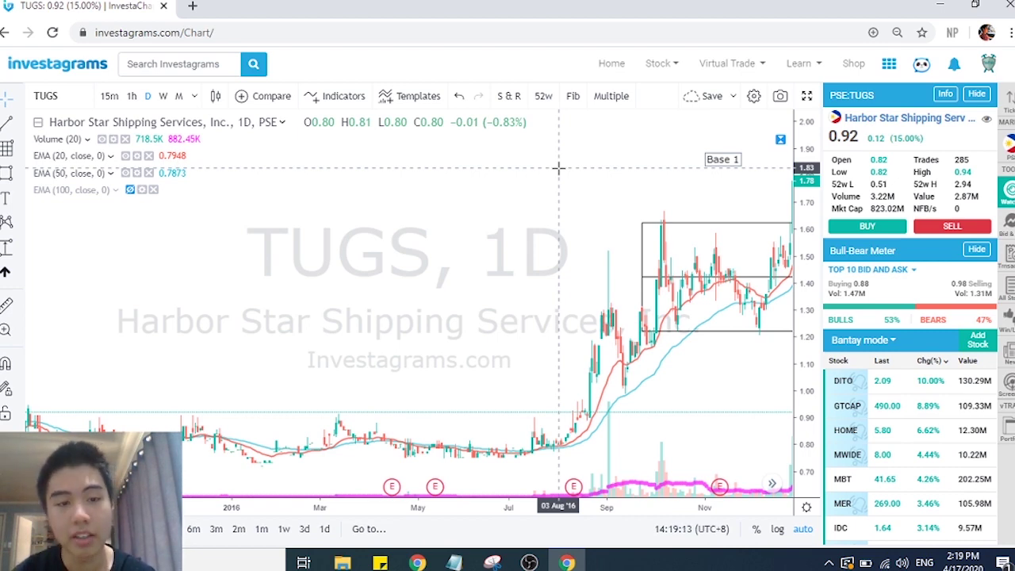
# Examine TUGS's advance out of Base 1 into early 2017, and reset the chart view
pyautogui.scroll(3, 560, 167)
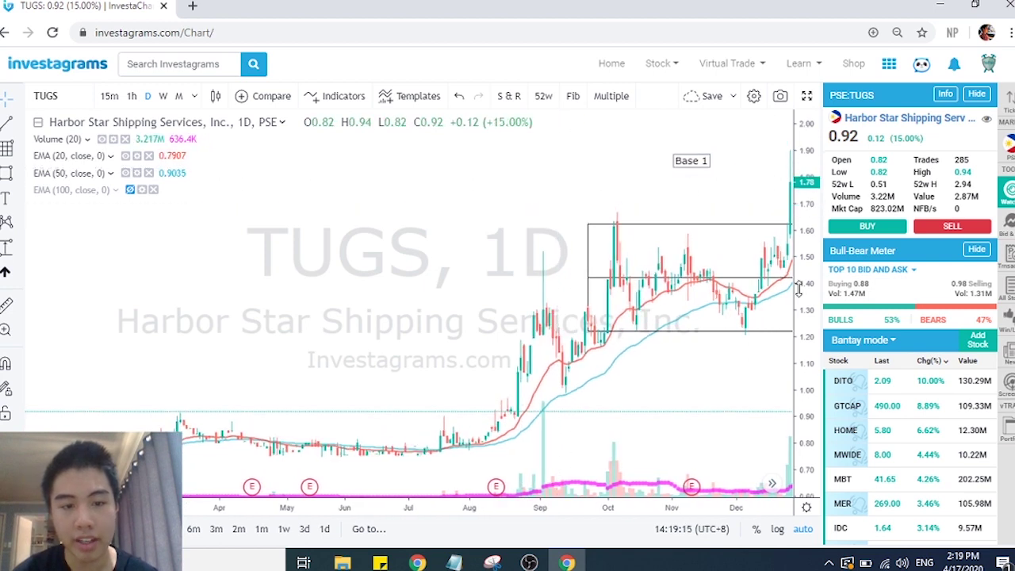
pyautogui.moveTo(799, 288); pyautogui.dragTo(798, 403)
pyautogui.hscroll(5, 797, 368)
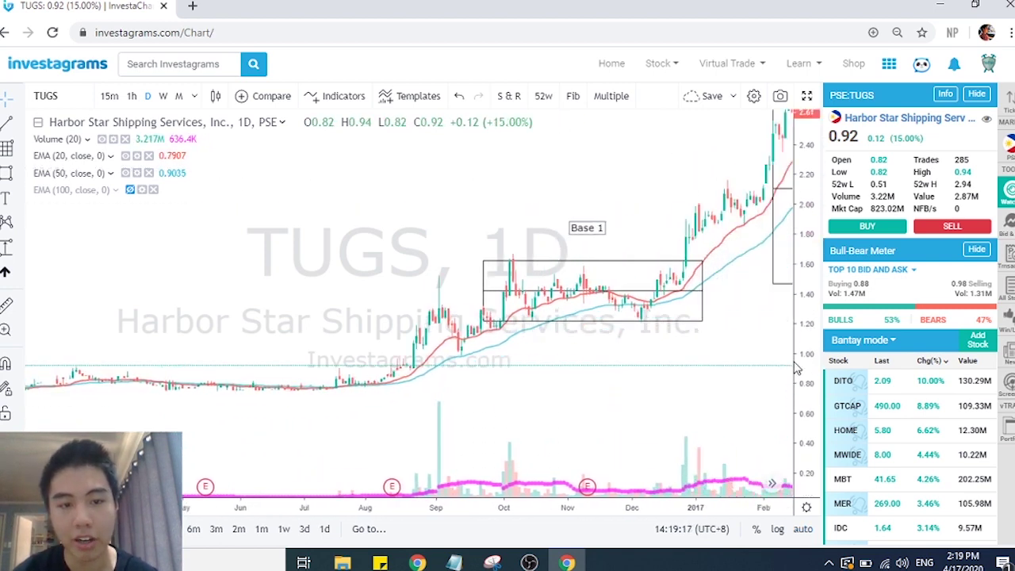
pyautogui.scroll(-3, 795, 364)
pyautogui.rightClick(762, 299)
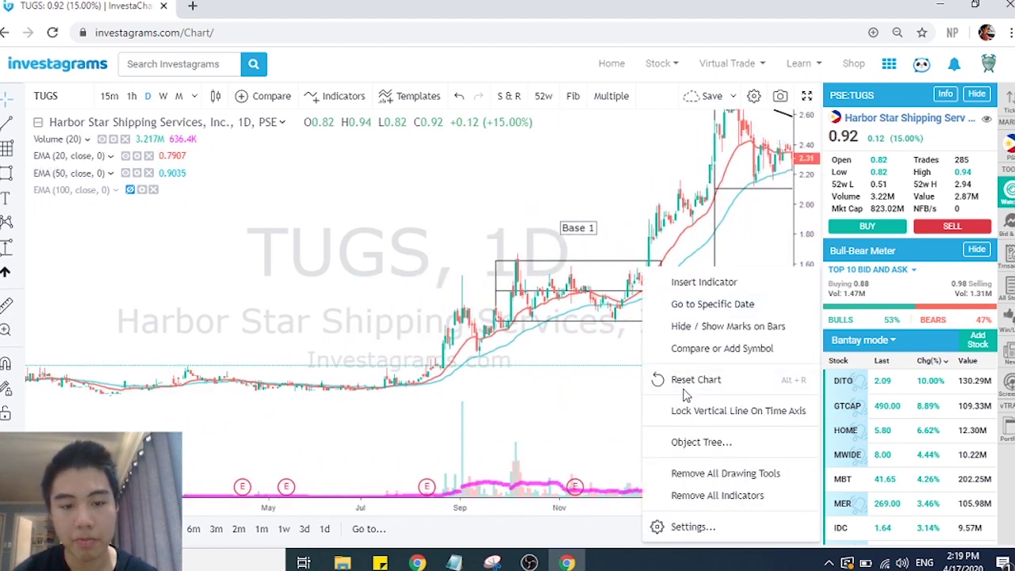
pyautogui.click(684, 390)
# Go back to TUGS's Base 2 and examine its 2017 price action up to Bases 3 and 4
pyautogui.hscroll(-15, 560, 391)
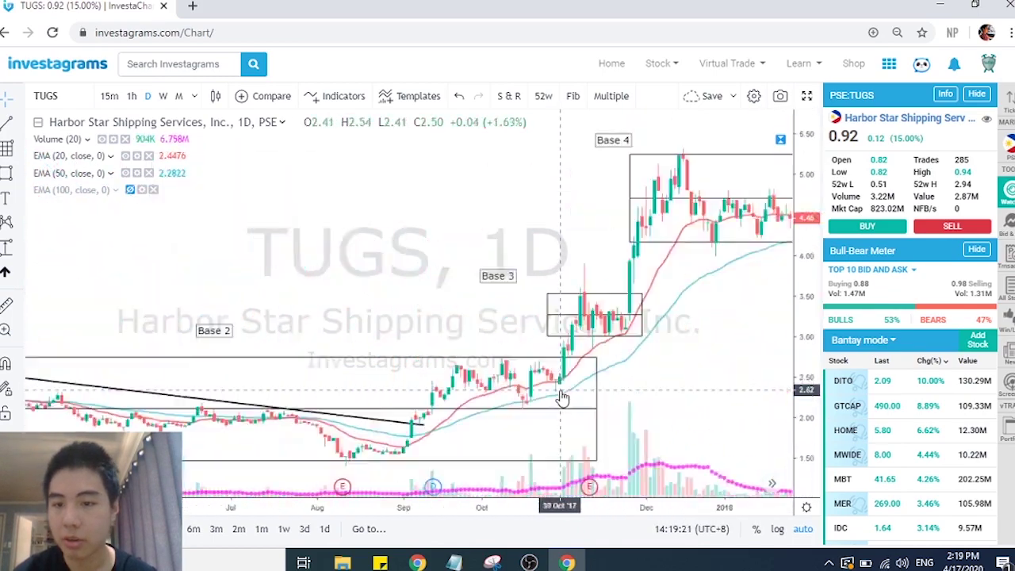
pyautogui.hscroll(-6, 560, 390)
pyautogui.hscroll(1, 358, 361)
pyautogui.scroll(-3, 356, 360)
pyautogui.hscroll(3, 356, 360)
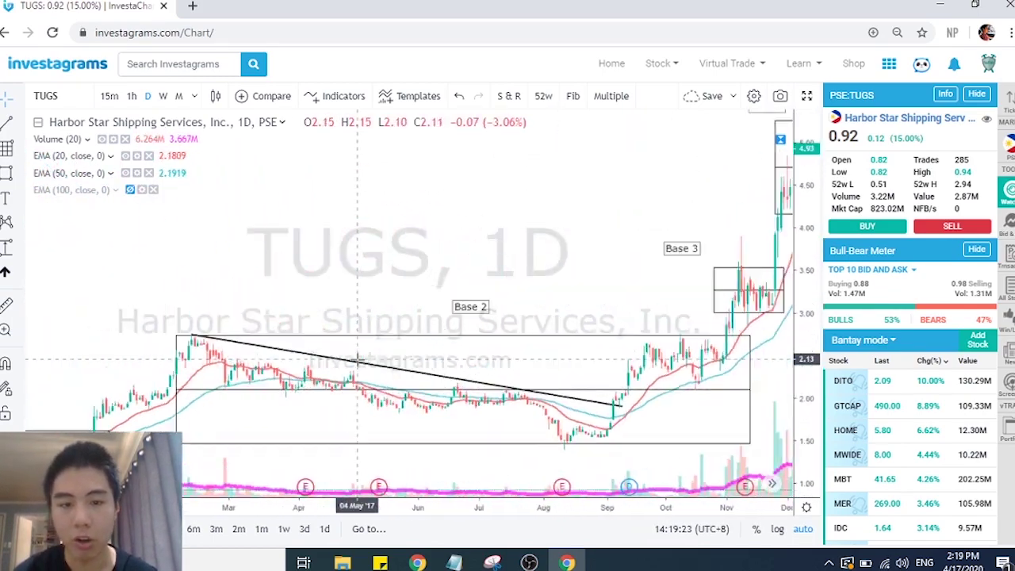
pyautogui.hscroll(1, 358, 360)
pyautogui.moveTo(798, 227); pyautogui.dragTo(799, 317)
pyautogui.moveTo(516, 270); pyautogui.dragTo(520, 253)
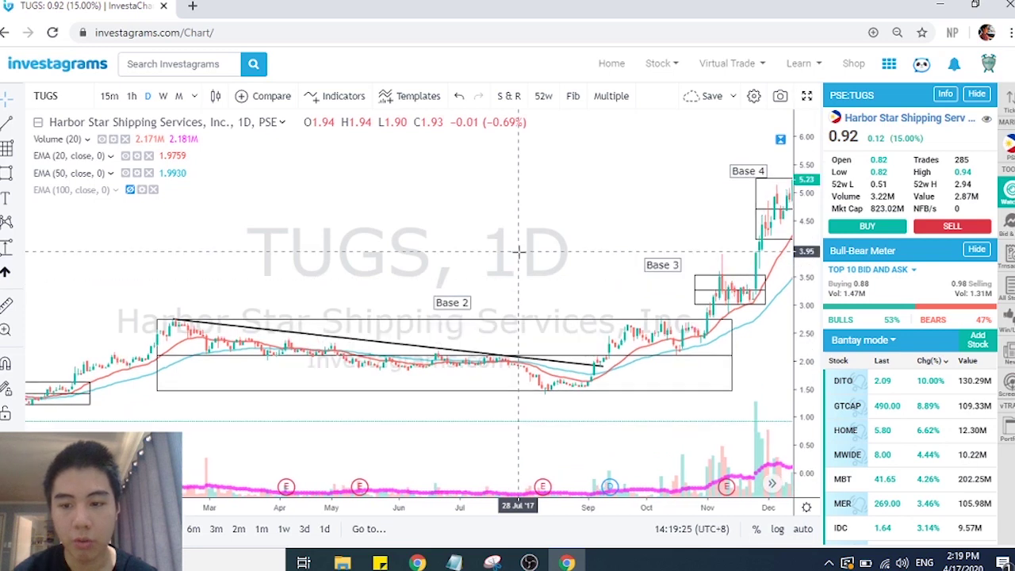
pyautogui.scroll(2, 520, 252)
pyautogui.scroll(-1, 162, 349)
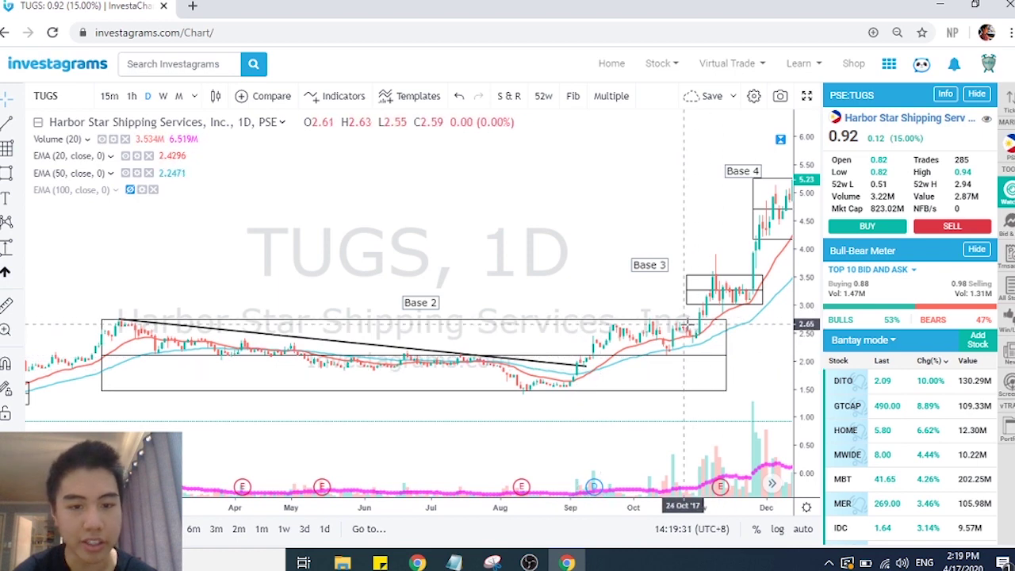
# Examine TUGS's advance from Base 2 through Bases 3, 4 and 5 and the price action up to May 2018
pyautogui.hscroll(2, 678, 330)
pyautogui.hscroll(3, 677, 322)
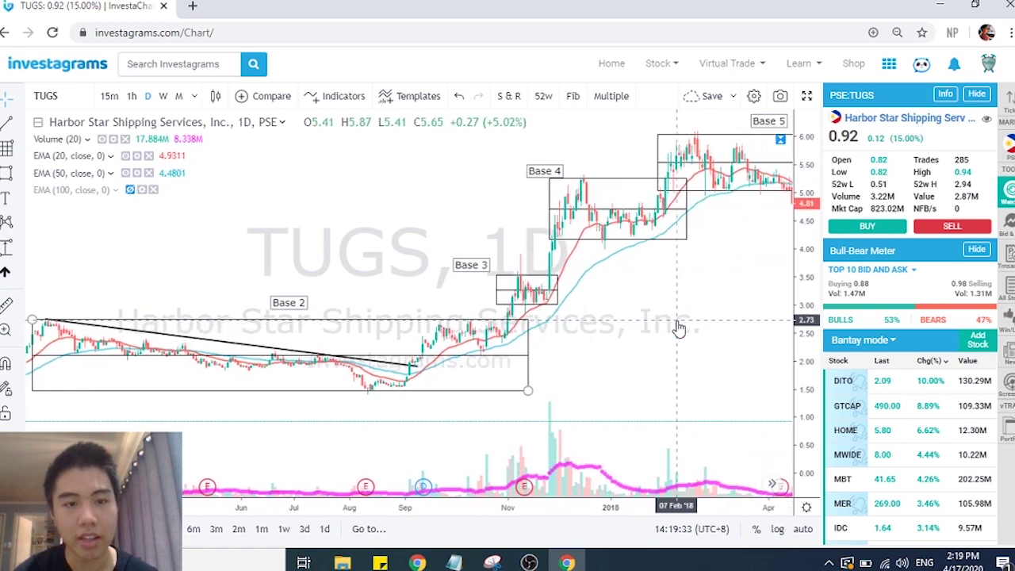
pyautogui.moveTo(801, 280); pyautogui.dragTo(801, 327)
pyautogui.hscroll(3, 710, 311)
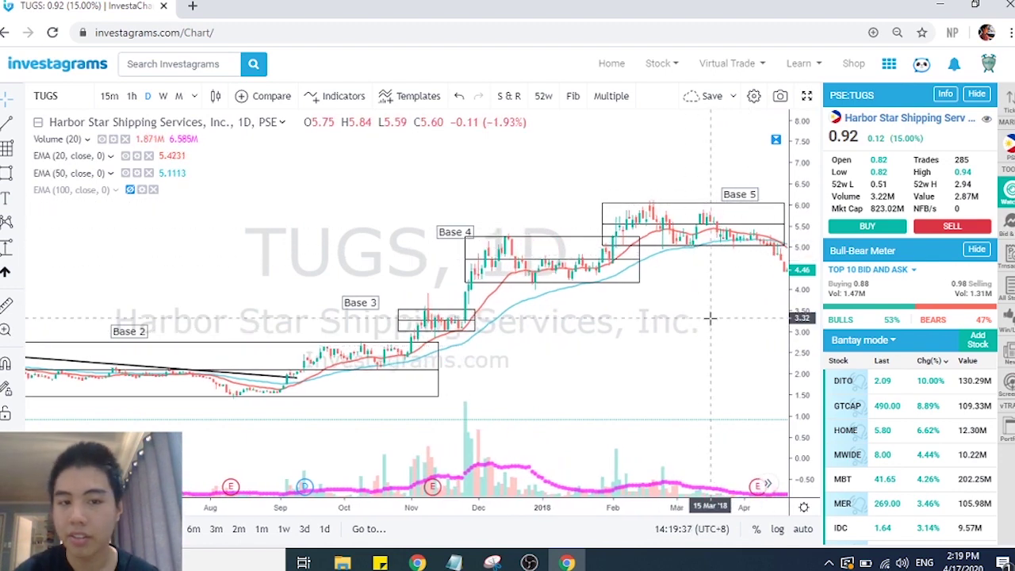
pyautogui.scroll(-3, 710, 318)
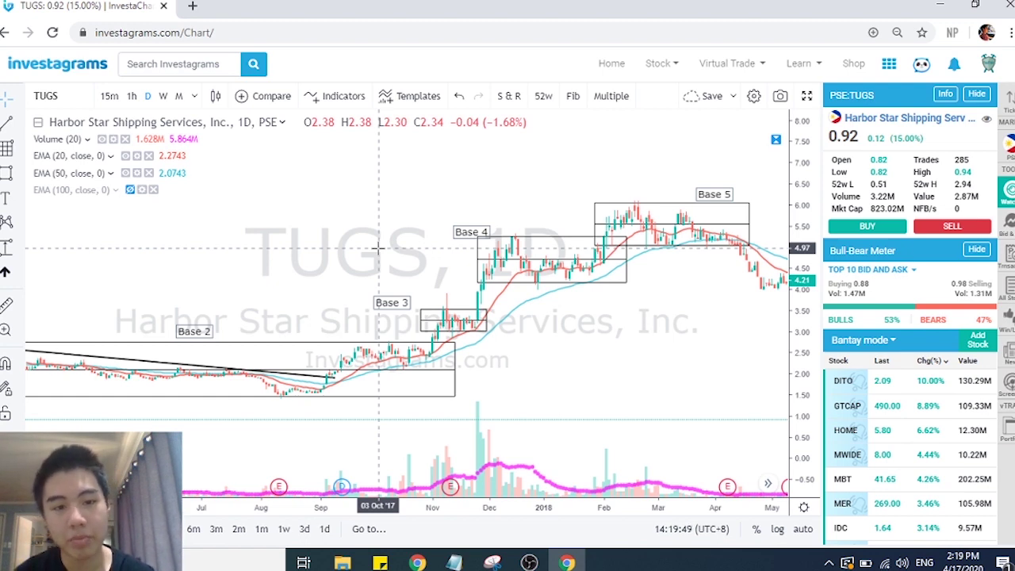
pyautogui.hscroll(2, 378, 248)
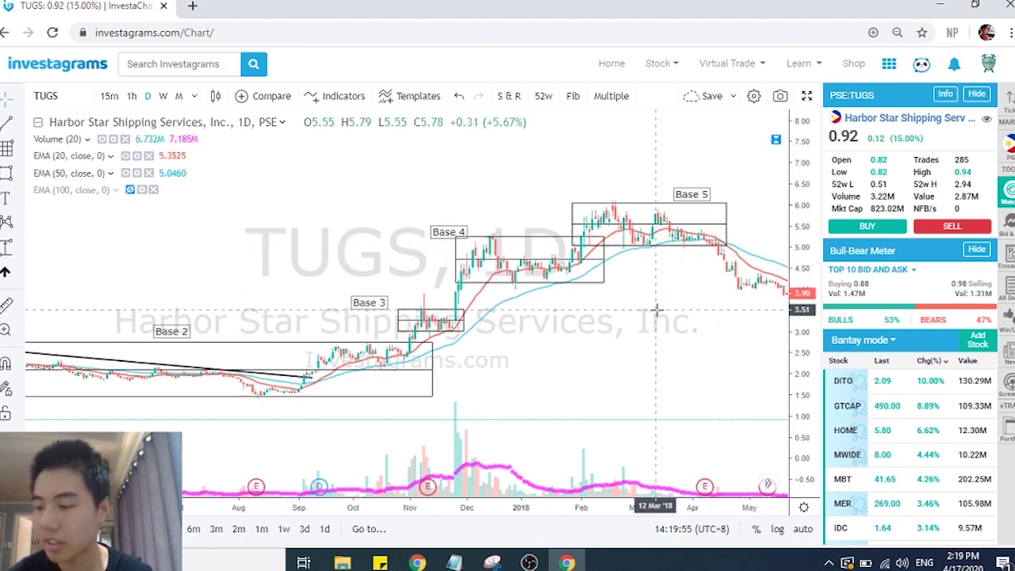
# Load the PIP (Pepsi-Cola Products Philippines) daily chart and go back through 2018 and 2017 to its 2016 price action
pyautogui.click(64, 101)
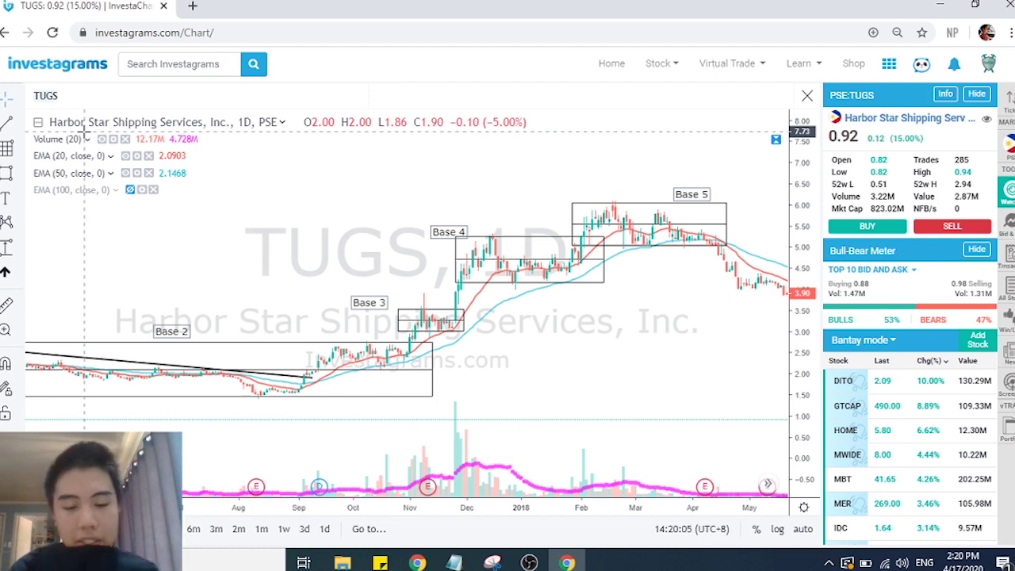
pyautogui.write('PIP')
pyautogui.press('Return')
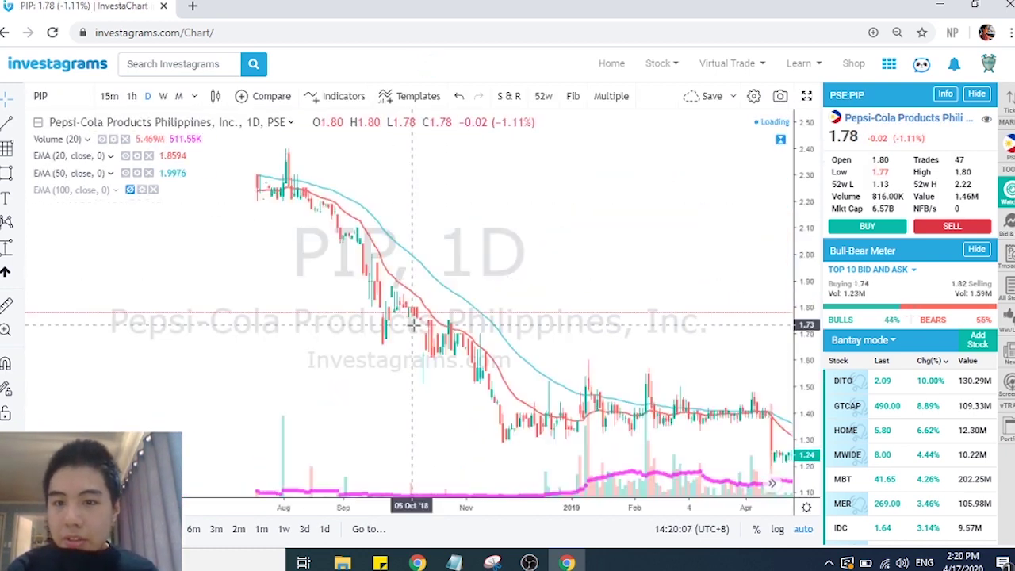
pyautogui.scroll(-4, 412, 324)
pyautogui.hscroll(-5, 412, 325)
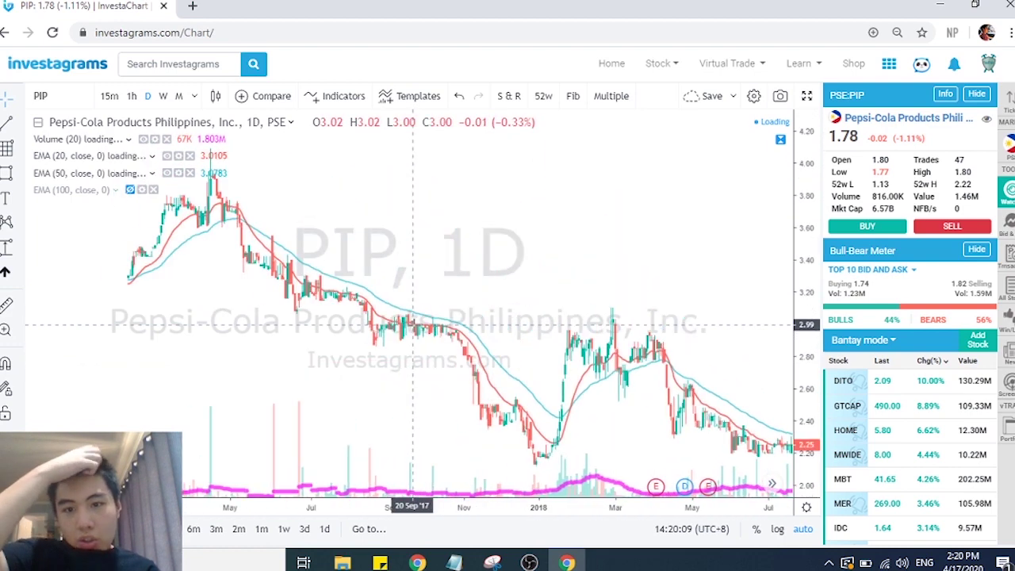
pyautogui.hscroll(-5, 413, 323)
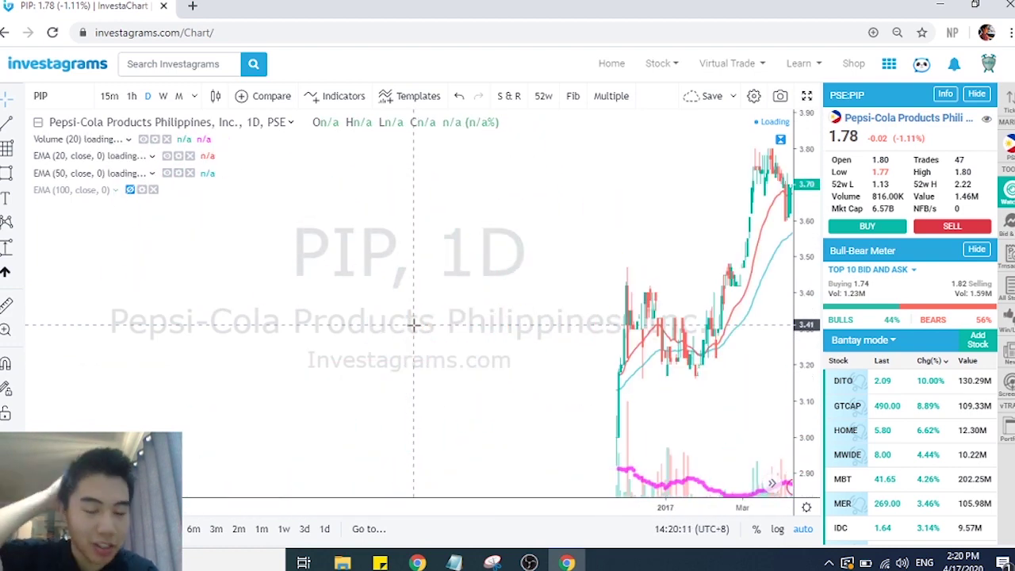
pyautogui.hscroll(8, 412, 323)
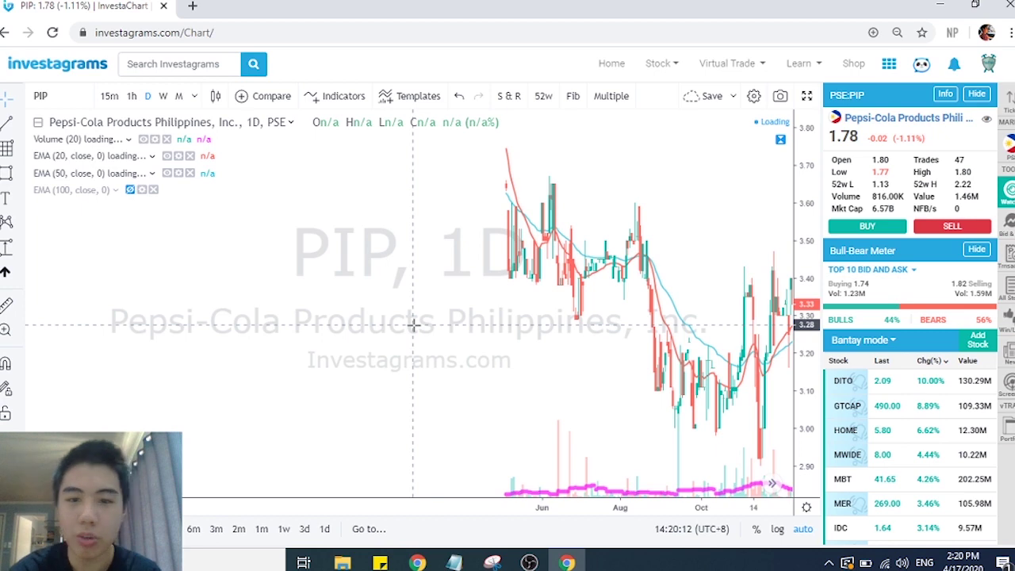
# Go further back on the PIP chart to the 2012–2013 uptrend and examine Bases 1 to 5
pyautogui.hscroll(-3, 413, 325)
pyautogui.hscroll(-4, 407, 431)
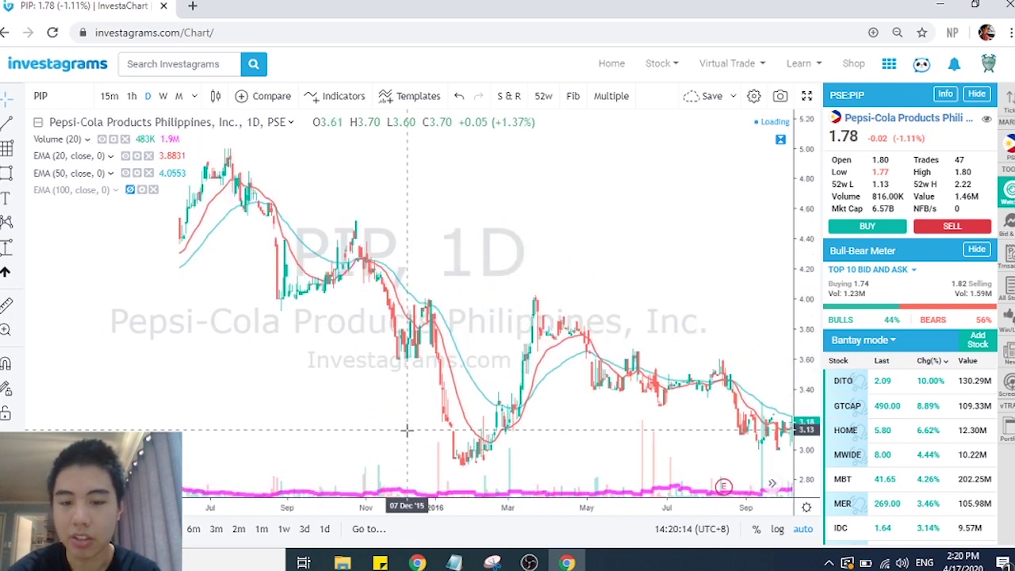
pyautogui.hscroll(-5, 406, 431)
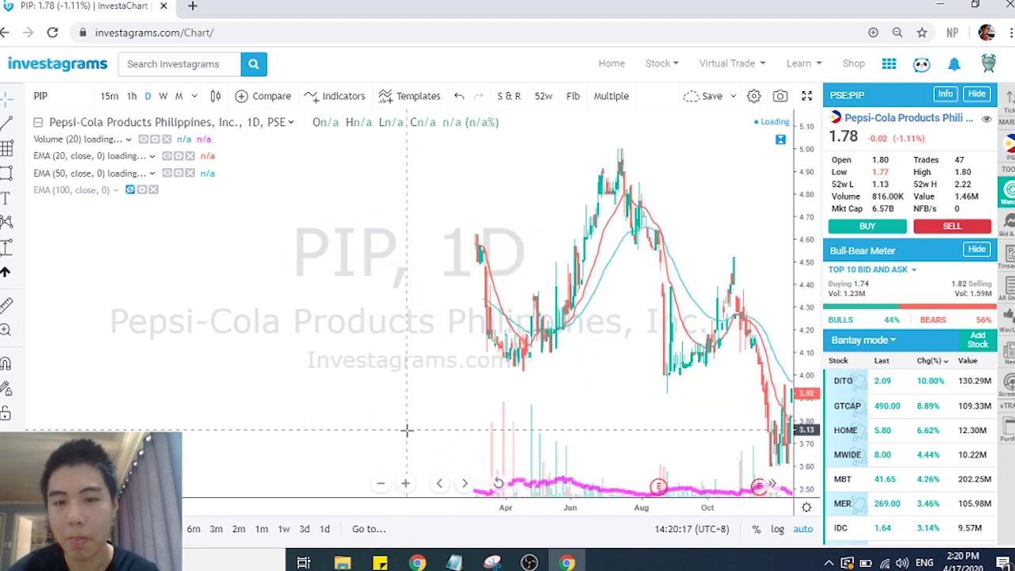
pyautogui.hscroll(-6, 521, 351)
pyautogui.hscroll(-4, 521, 351)
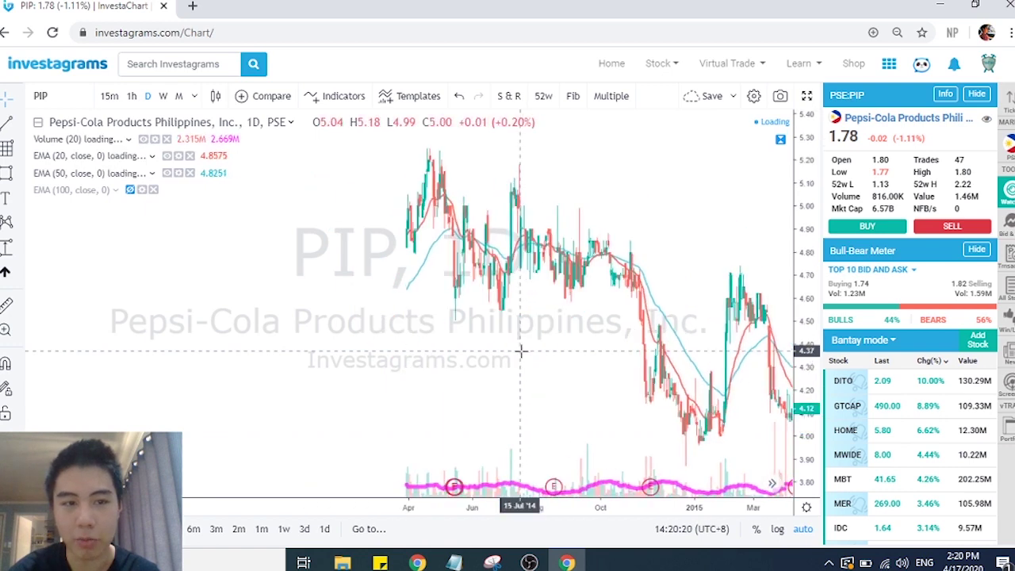
pyautogui.hscroll(-4, 521, 350)
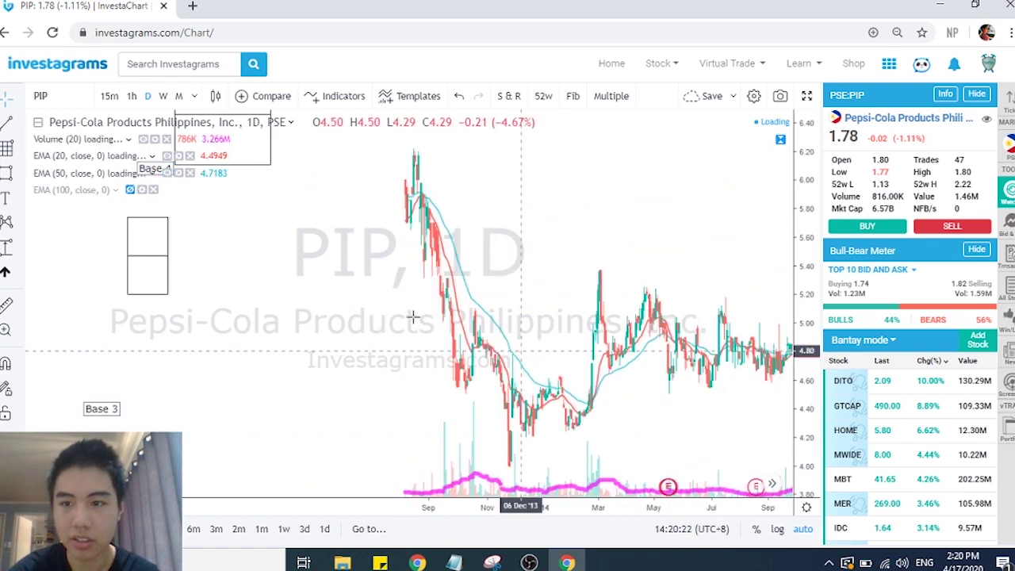
pyautogui.hscroll(-6, 332, 320)
pyautogui.hscroll(-8, 331, 320)
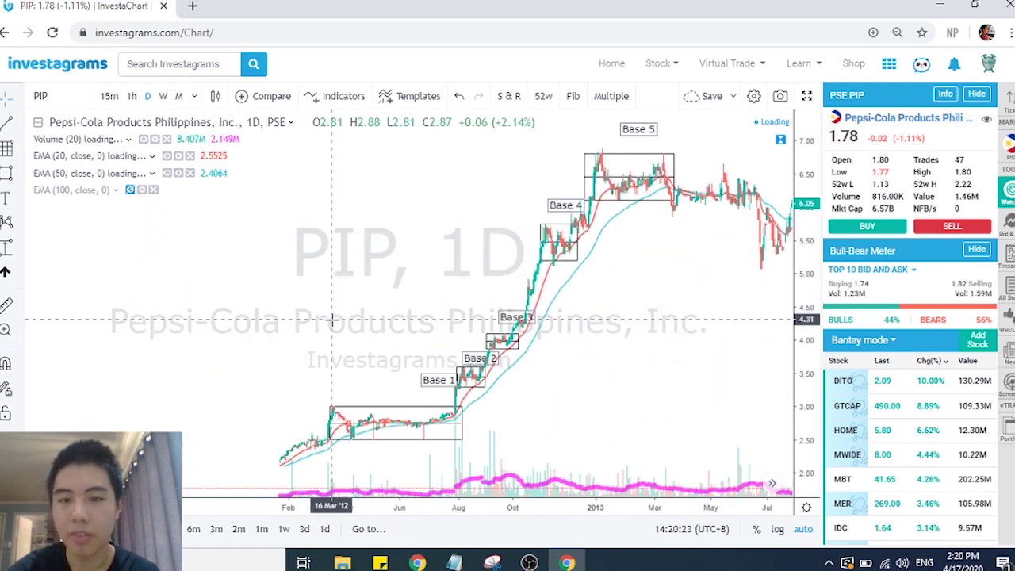
pyautogui.scroll(5, 332, 320)
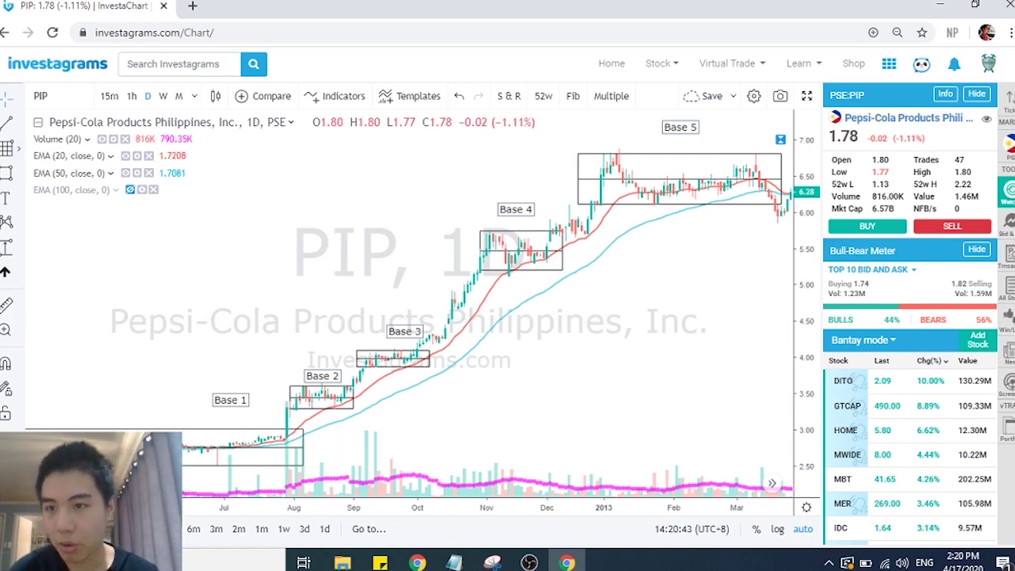
# Load the NOW (Now Corporation) daily chart and go back to Bases 3 and 4 in early 2018
pyautogui.click(46, 85)
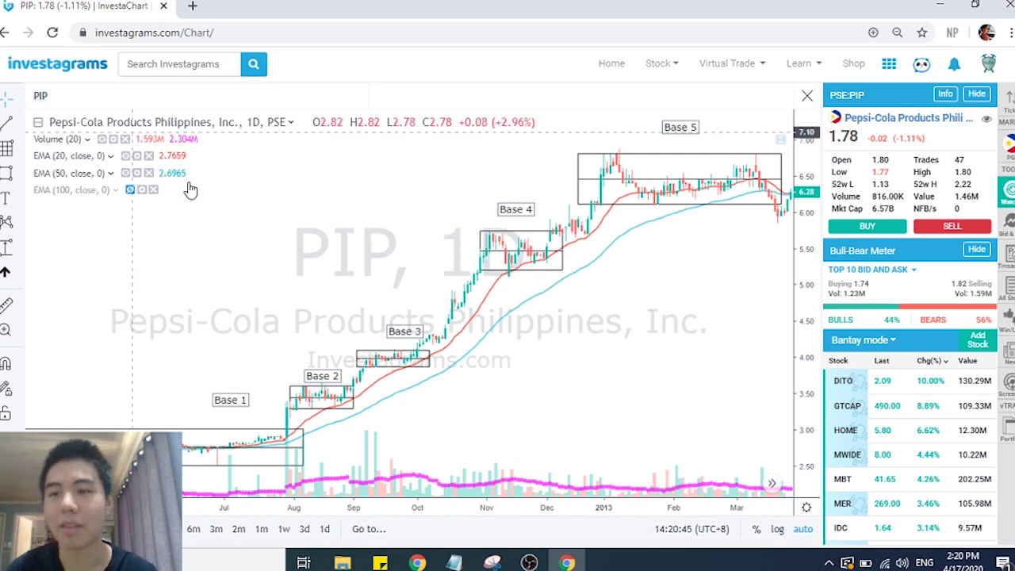
pyautogui.write('NOW')
pyautogui.press('Return')
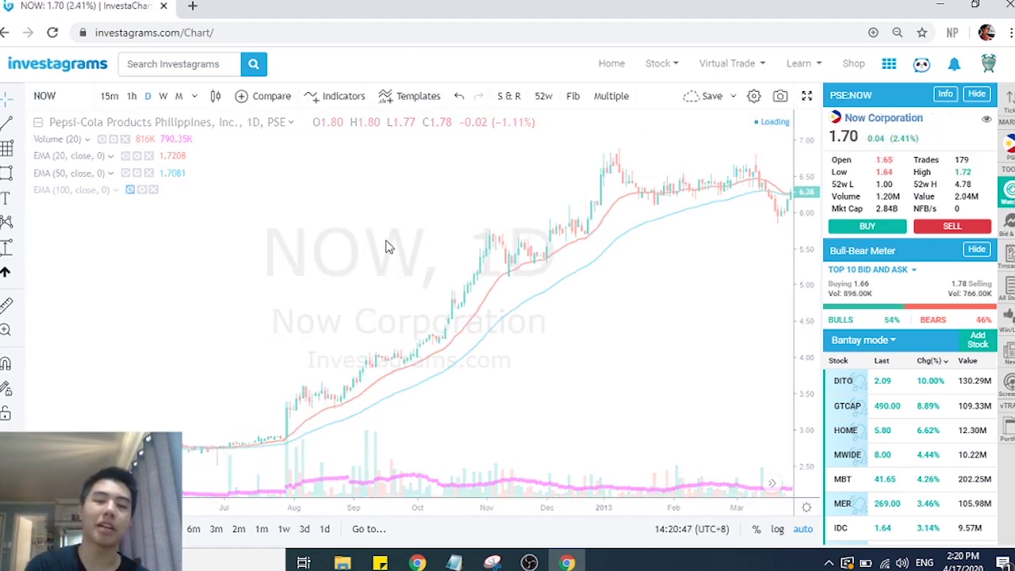
pyautogui.hscroll(-6, 384, 238)
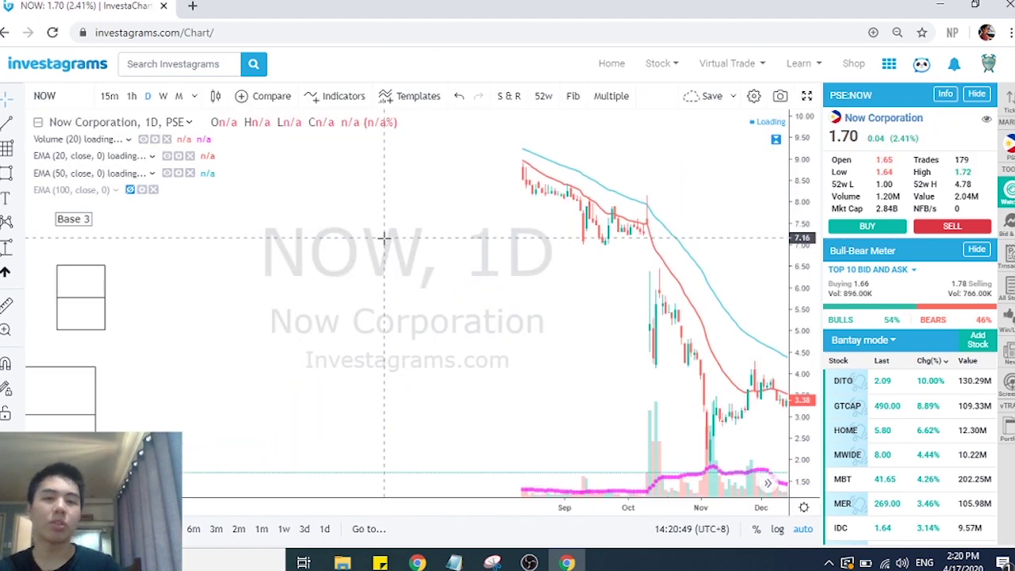
pyautogui.scroll(5, 384, 237)
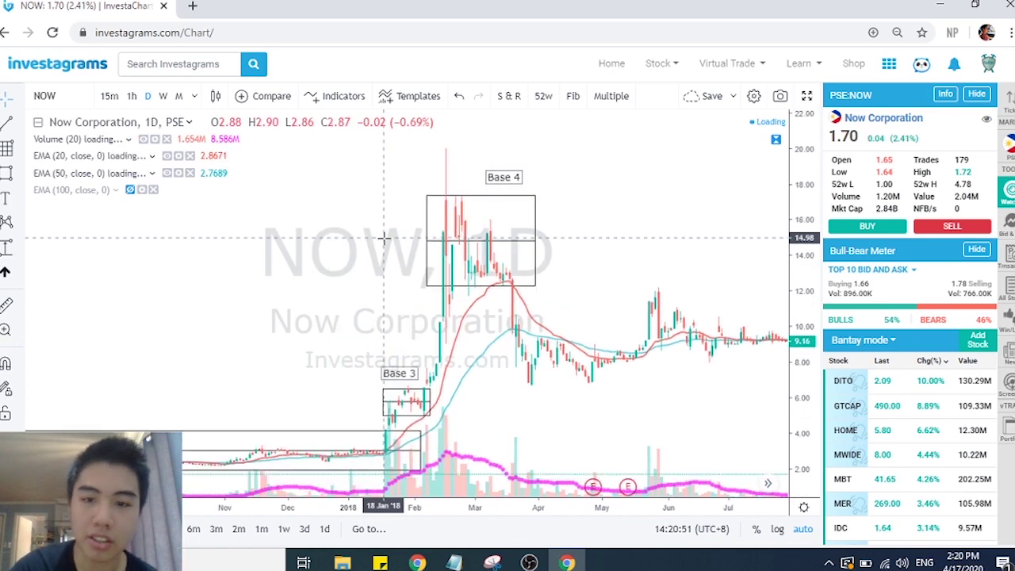
pyautogui.scroll(4, 384, 237)
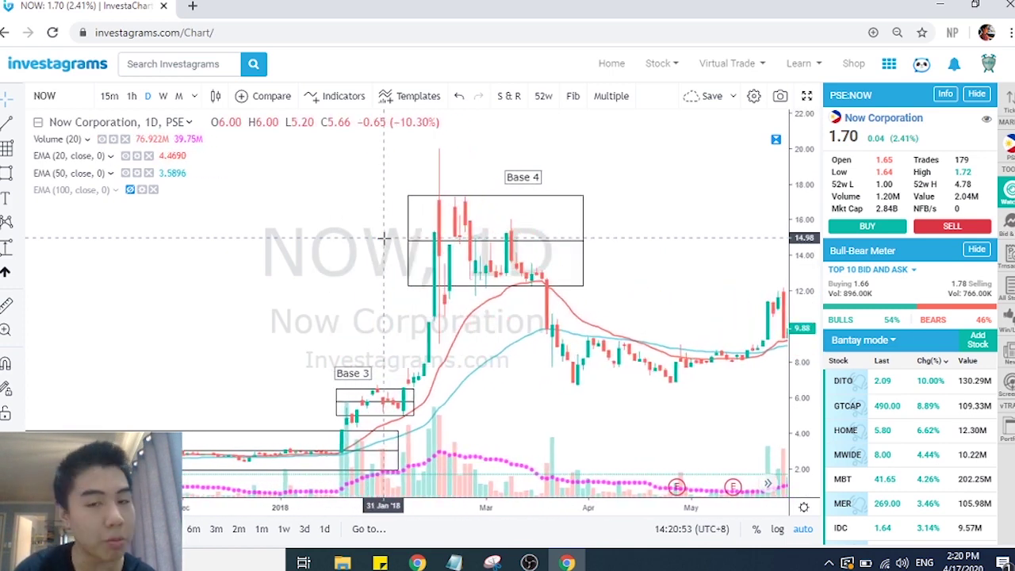
pyautogui.hscroll(-2, 384, 238)
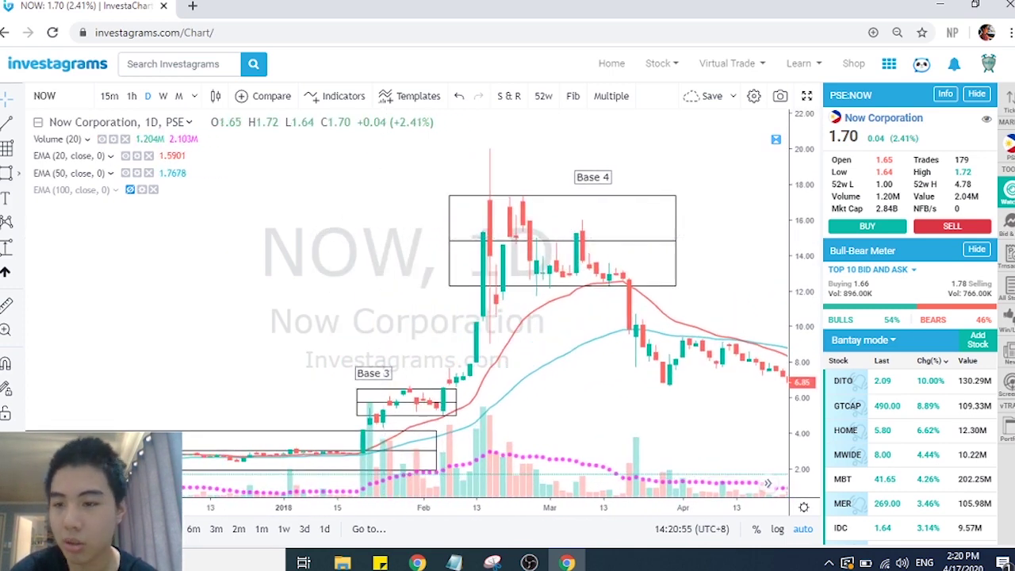
# Measure NOW's price range from about 8.09 on 13 February 2018 up to about 19.60, and delete the measurement
pyautogui.click(5, 249)
pyautogui.click(476, 361)
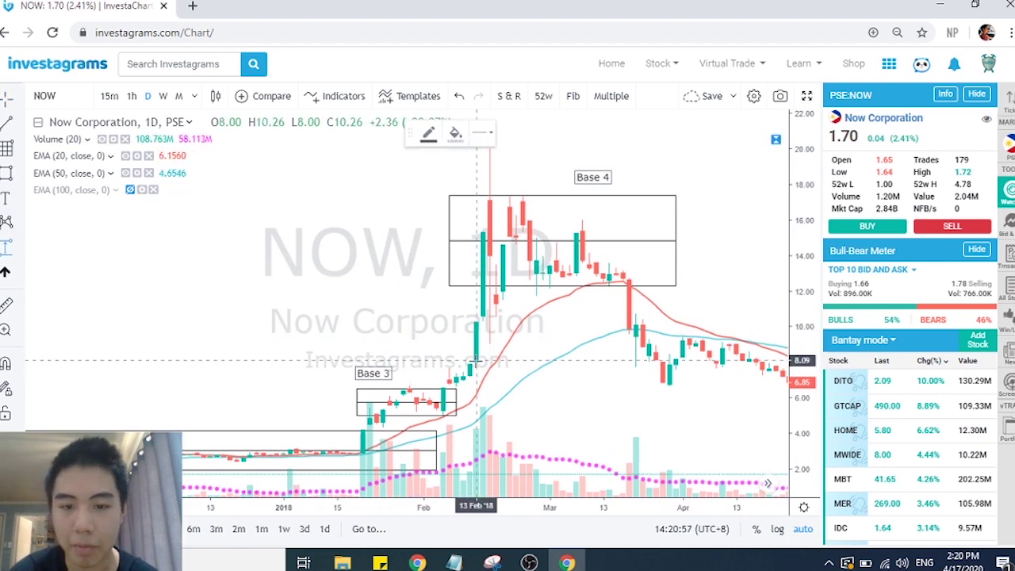
pyautogui.click(544, 156)
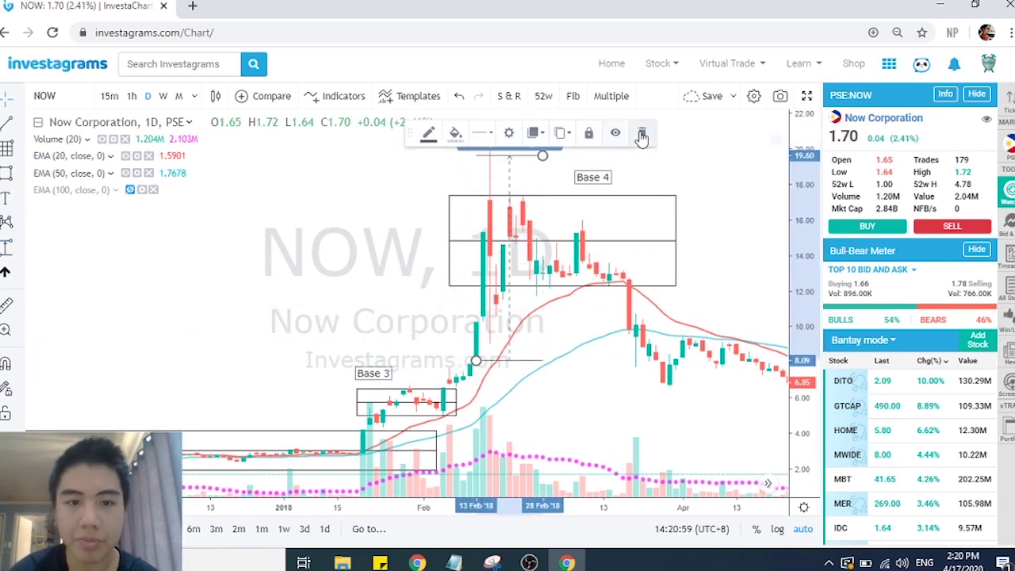
pyautogui.click(642, 134)
pyautogui.hscroll(-2, 395, 236)
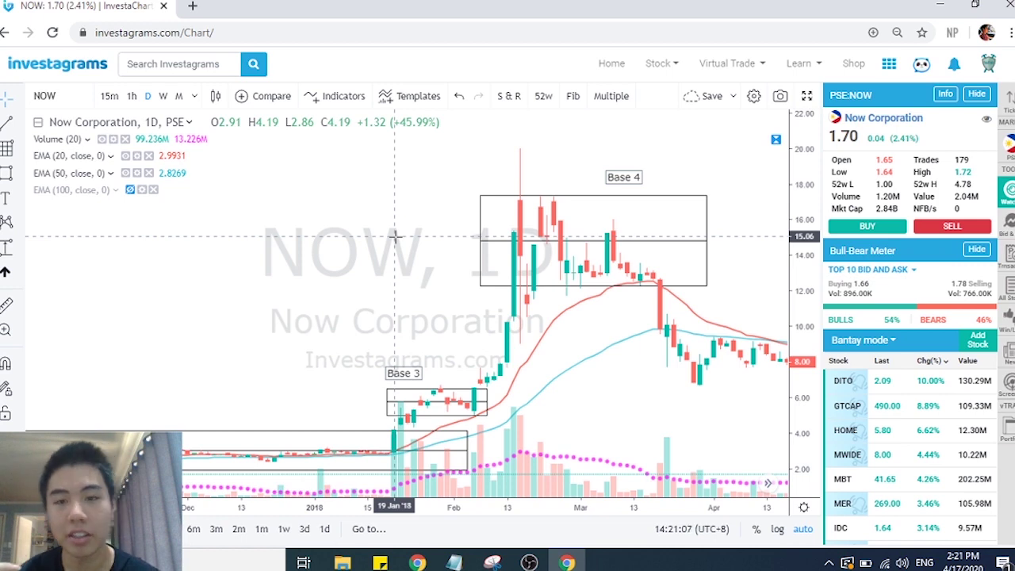
# Measure NOW's drop from the February 2018 peak at about 20.02, and delete the measurement
pyautogui.click(7, 249)
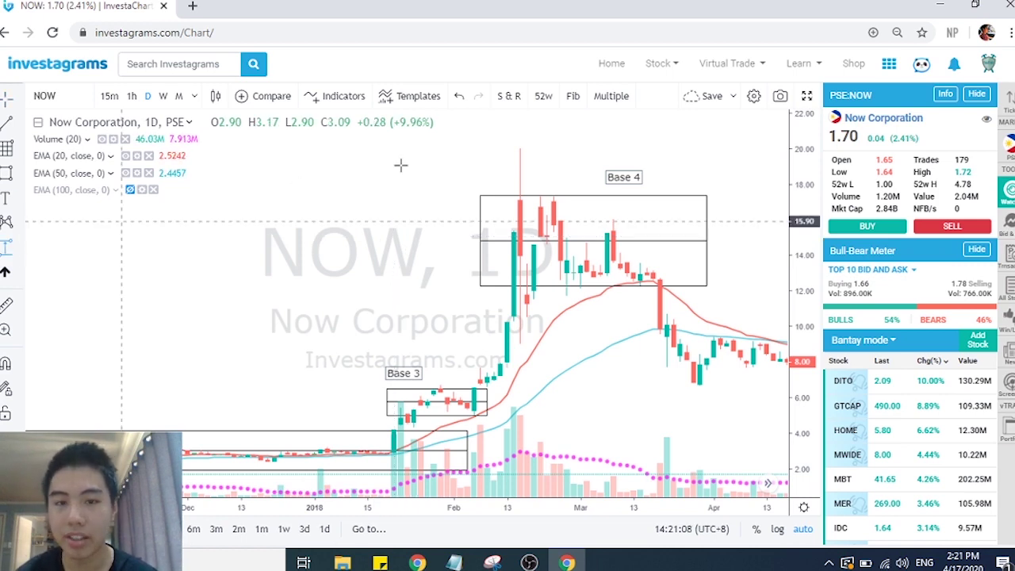
pyautogui.click(514, 148)
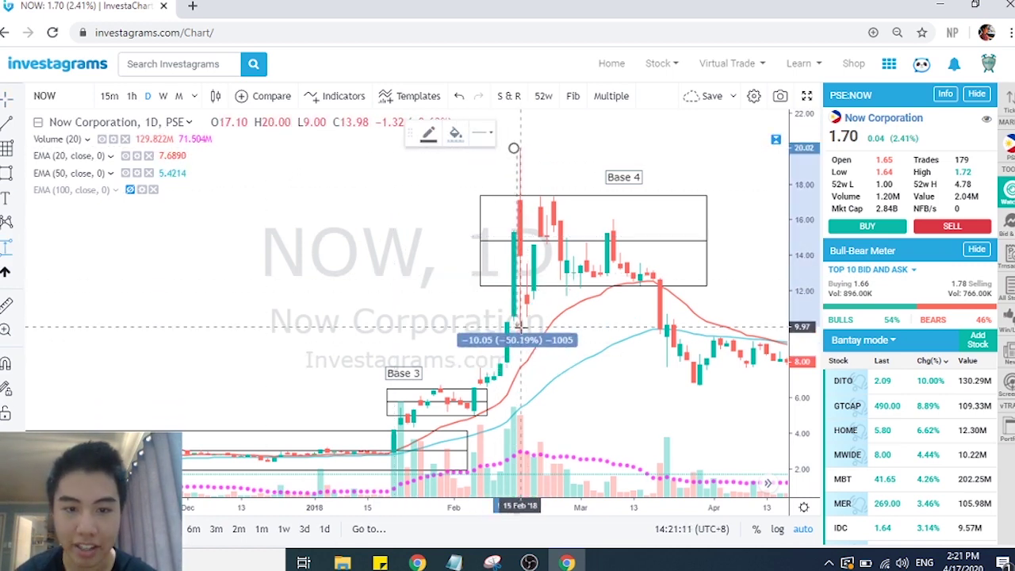
pyautogui.click(519, 234)
pyautogui.click(641, 134)
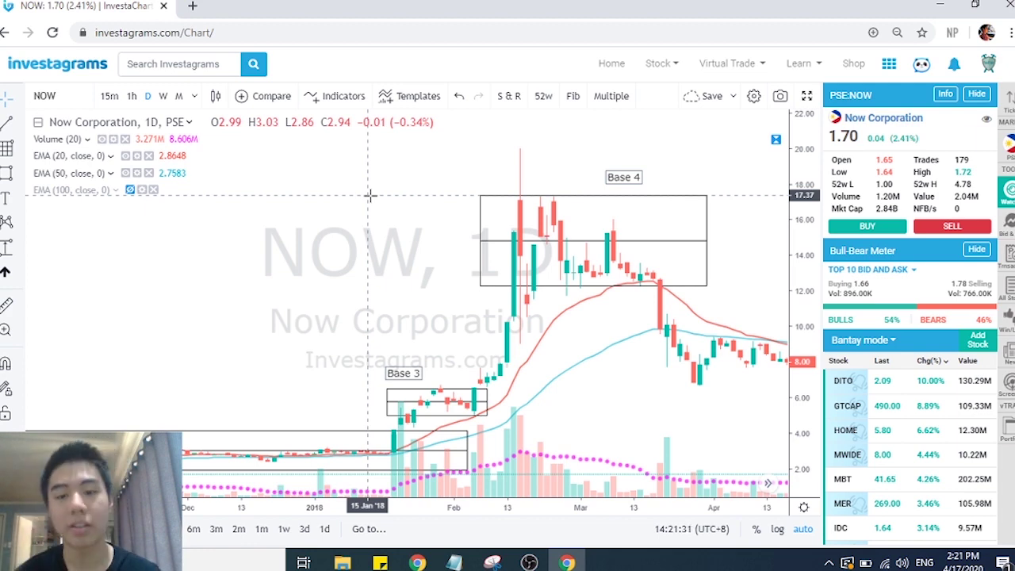
# Measure NOW's price range from about 2.91 on 4 January 2018 up to about 4.17, and delete the measurement
pyautogui.hscroll(-5, 370, 196)
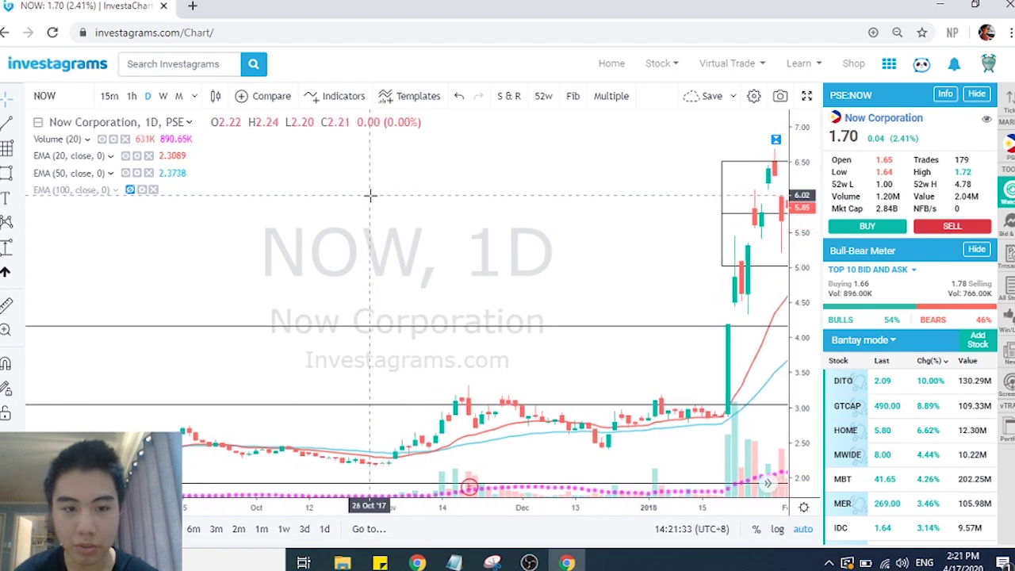
pyautogui.hscroll(-2, 369, 195)
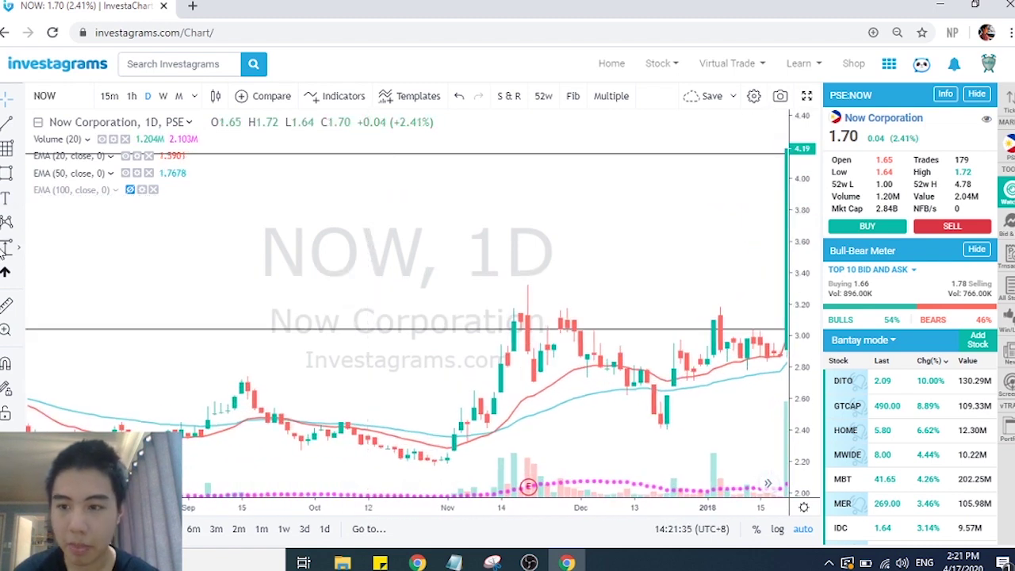
pyautogui.click(649, 328)
pyautogui.click(714, 351)
pyautogui.click(648, 151)
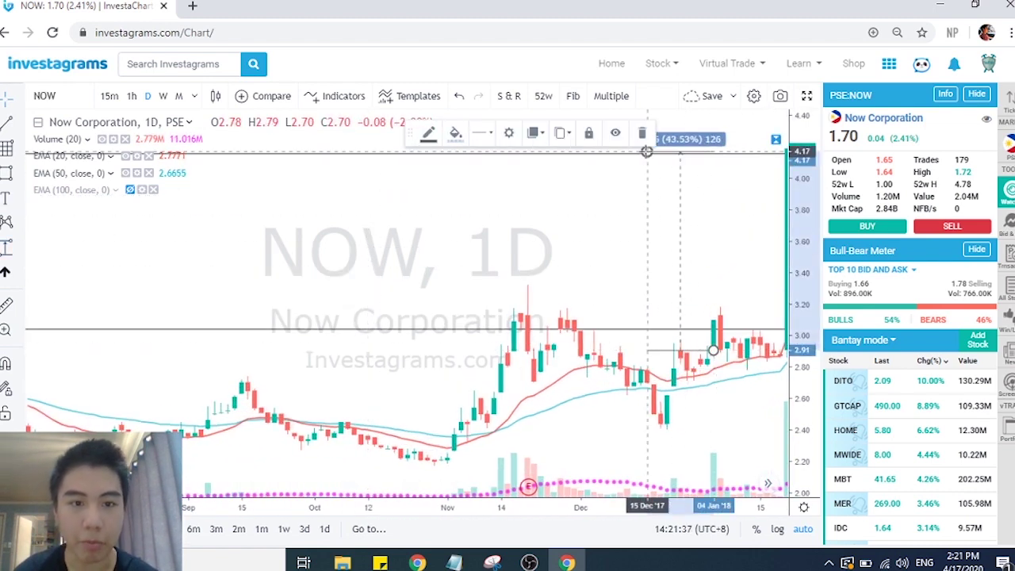
pyautogui.click(642, 136)
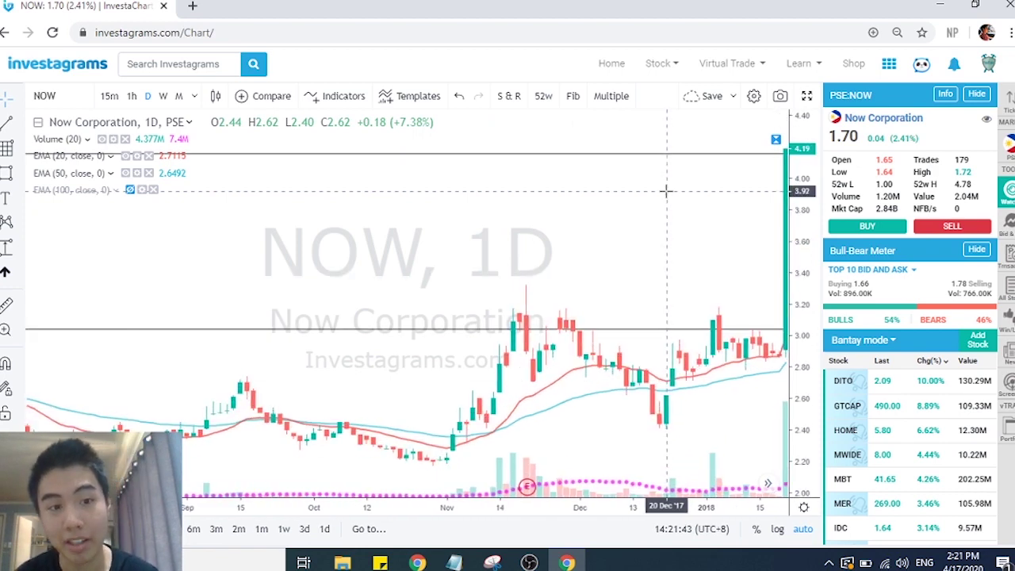
# Examine NOW's advance from the long base of late 2017 through Base 3 to Base 4 in early 2018
pyautogui.hscroll(3, 666, 192)
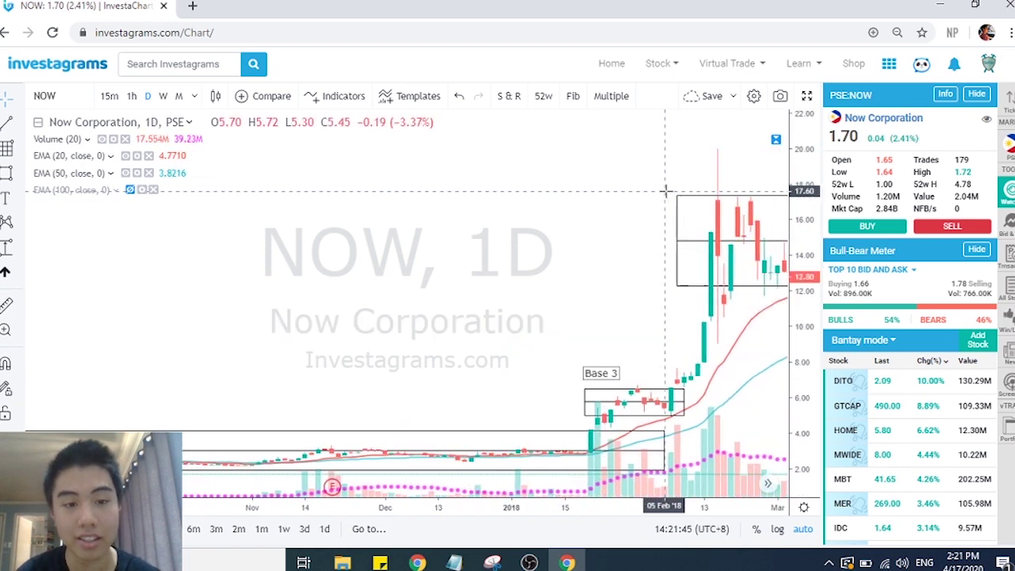
pyautogui.scroll(3, 667, 191)
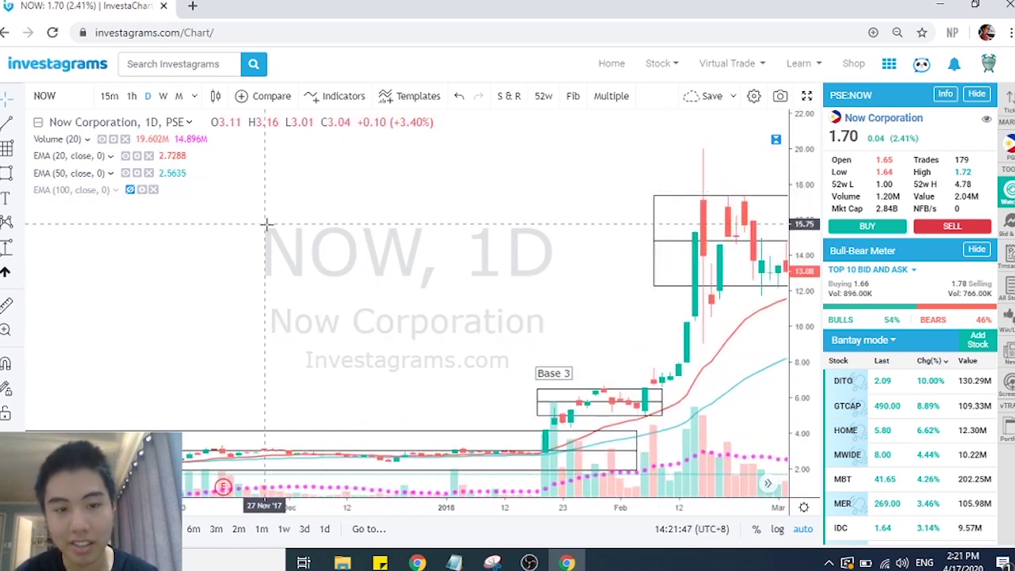
pyautogui.hscroll(5, 267, 225)
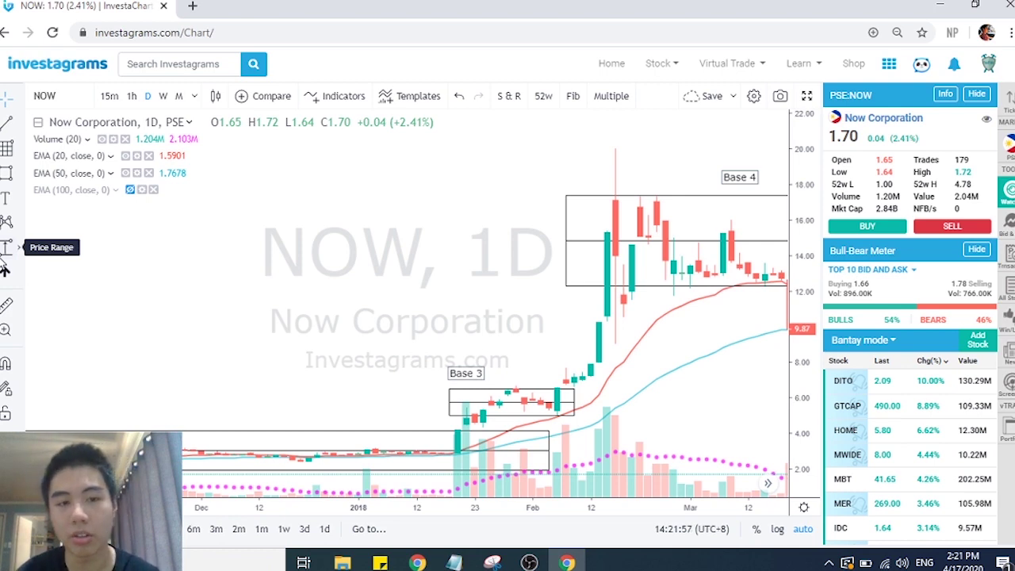
pyautogui.hscroll(-5, 331, 297)
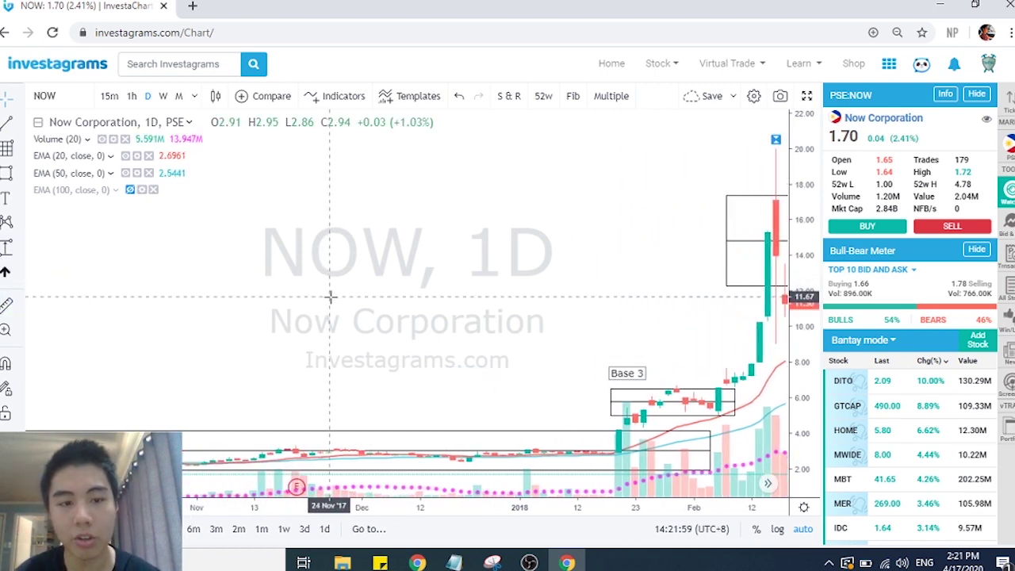
pyautogui.hscroll(-2, 331, 297)
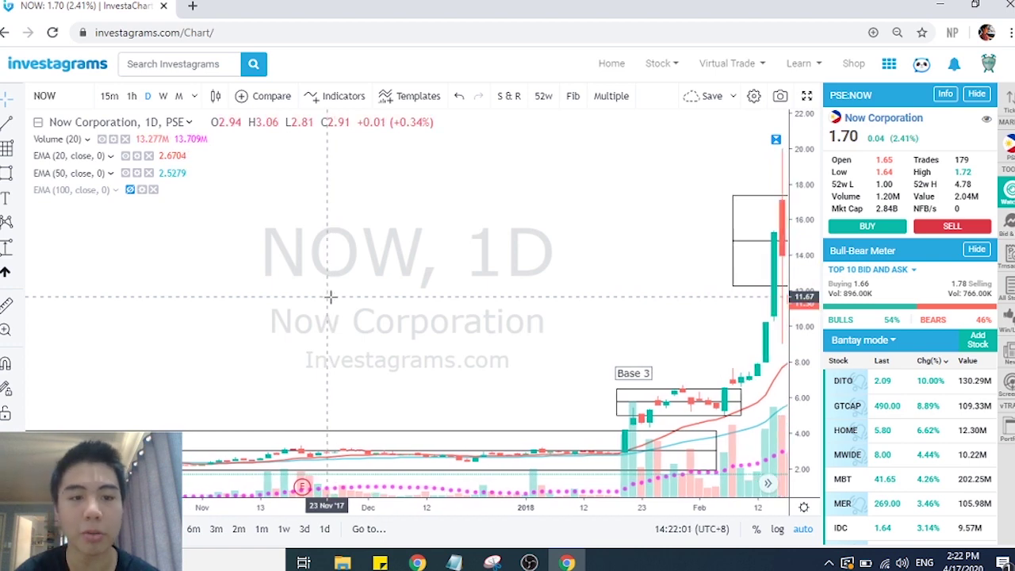
pyautogui.hscroll(-2, 330, 297)
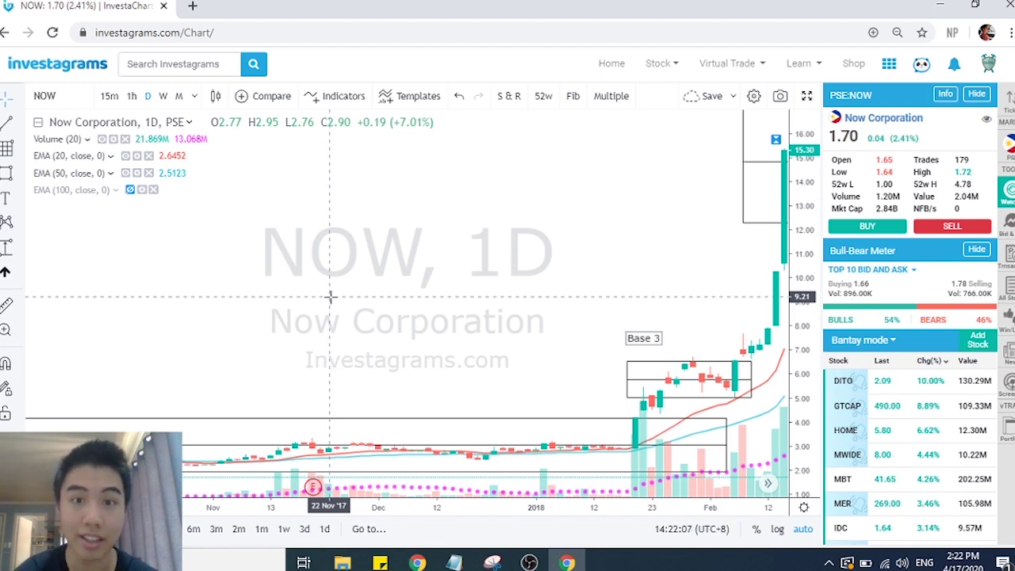
pyautogui.hscroll(4, 439, 380)
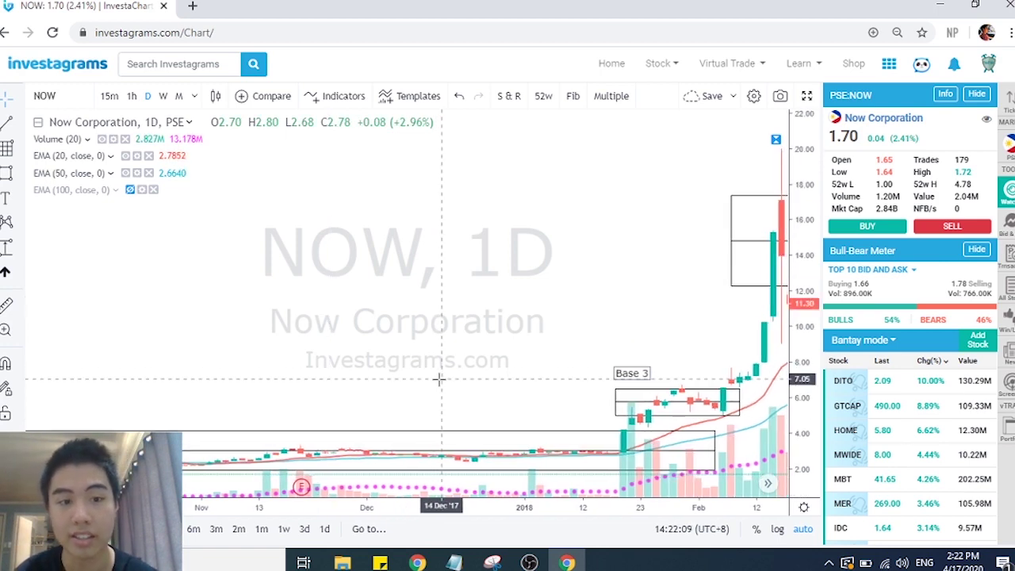
pyautogui.hscroll(5, 439, 380)
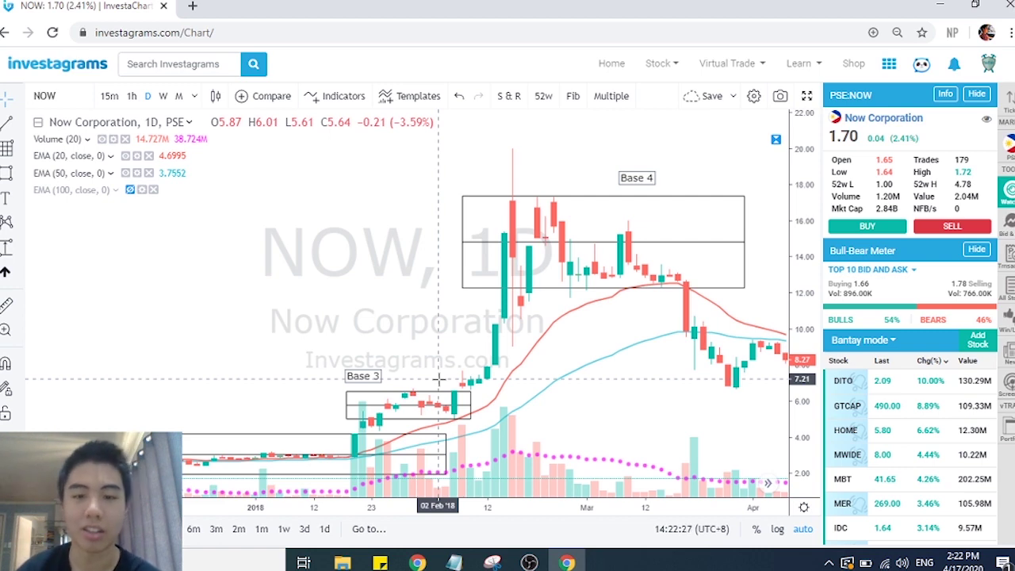
pyautogui.hscroll(-4, 439, 379)
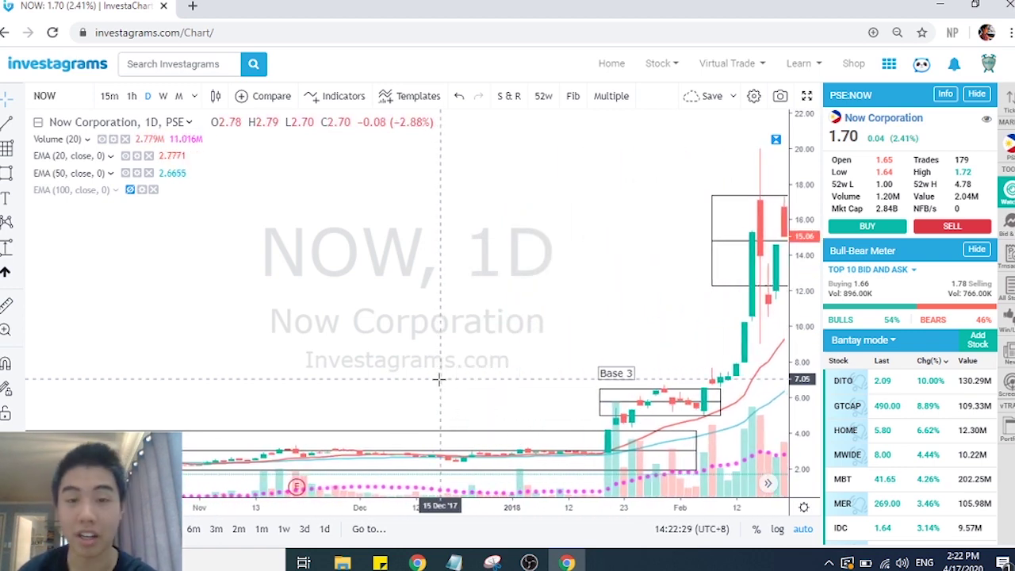
pyautogui.hscroll(5, 438, 380)
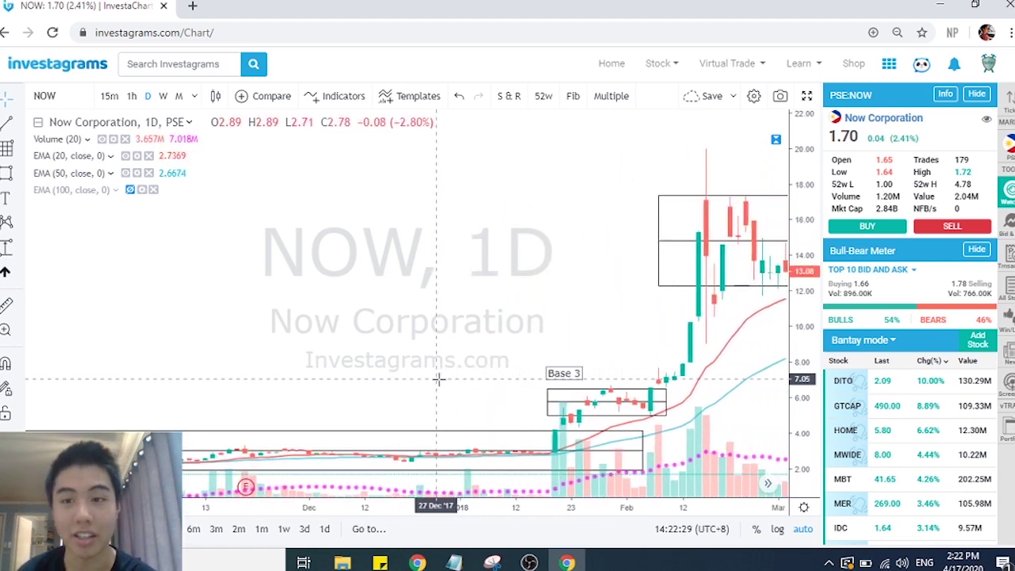
# Load the PIP (Pepsi-Cola Products Philippines) daily chart and go back to Bases 1 to 4 in the 2012 uptrend
pyautogui.click(63, 96)
pyautogui.write('PIP')
pyautogui.press('Return')
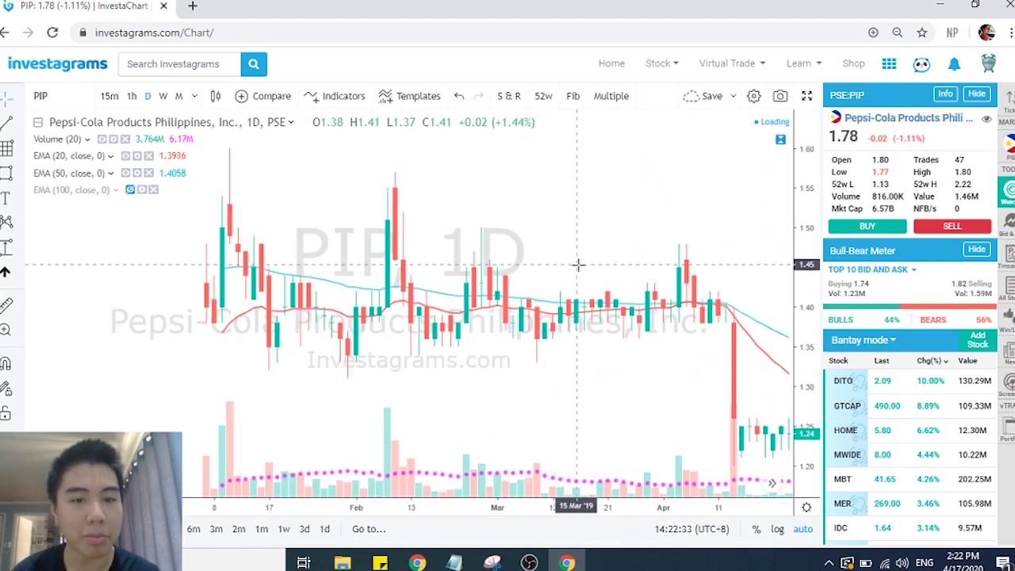
pyautogui.scroll(-5, 578, 265)
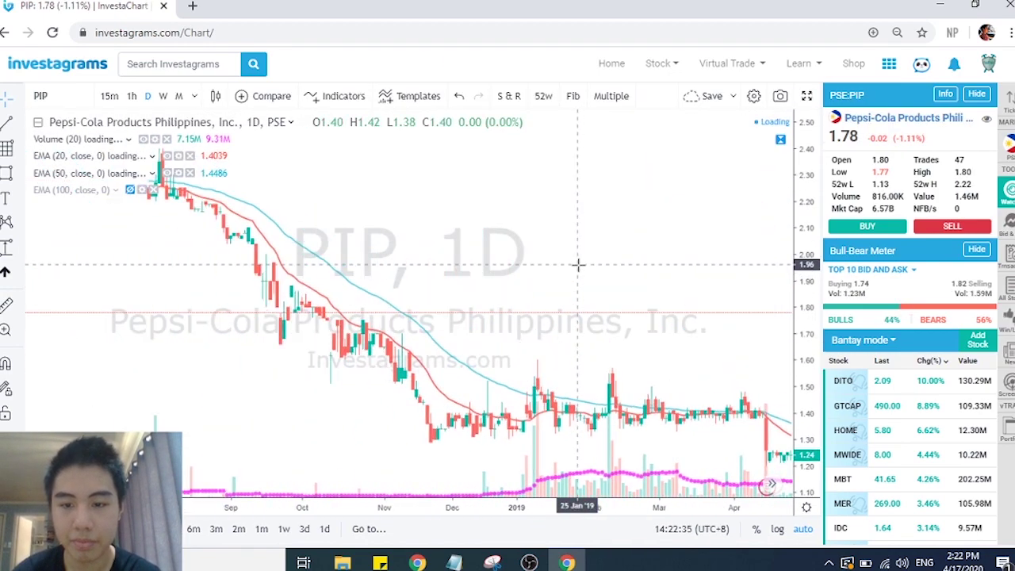
pyautogui.hscroll(-15, 294, 272)
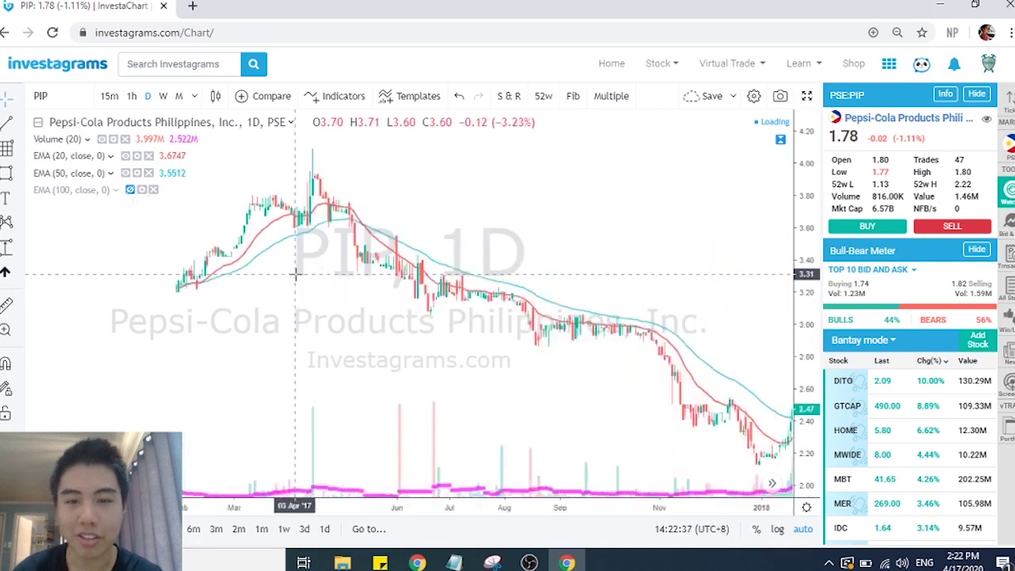
pyautogui.hscroll(-15, 294, 272)
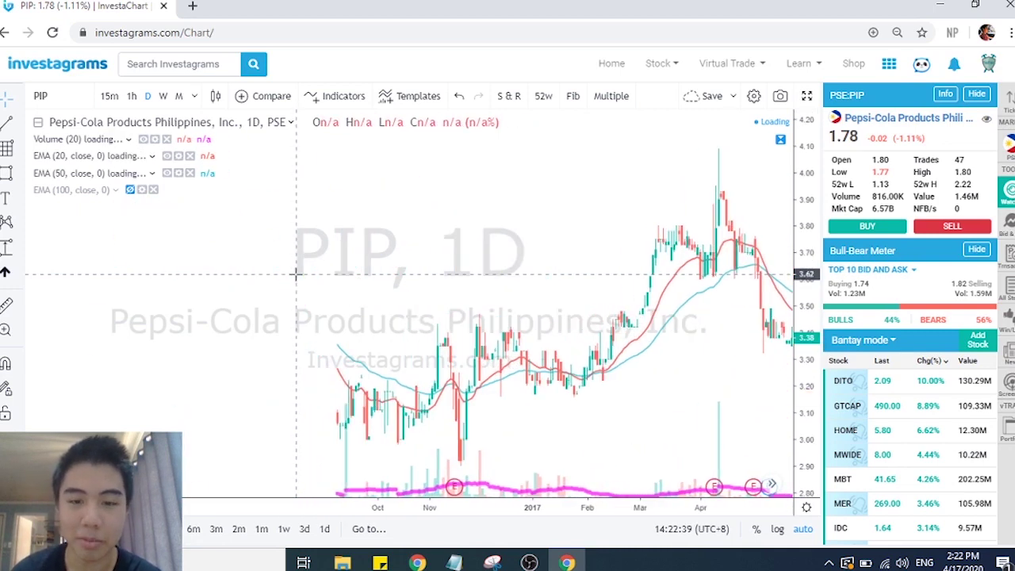
pyautogui.hscroll(-5, 295, 272)
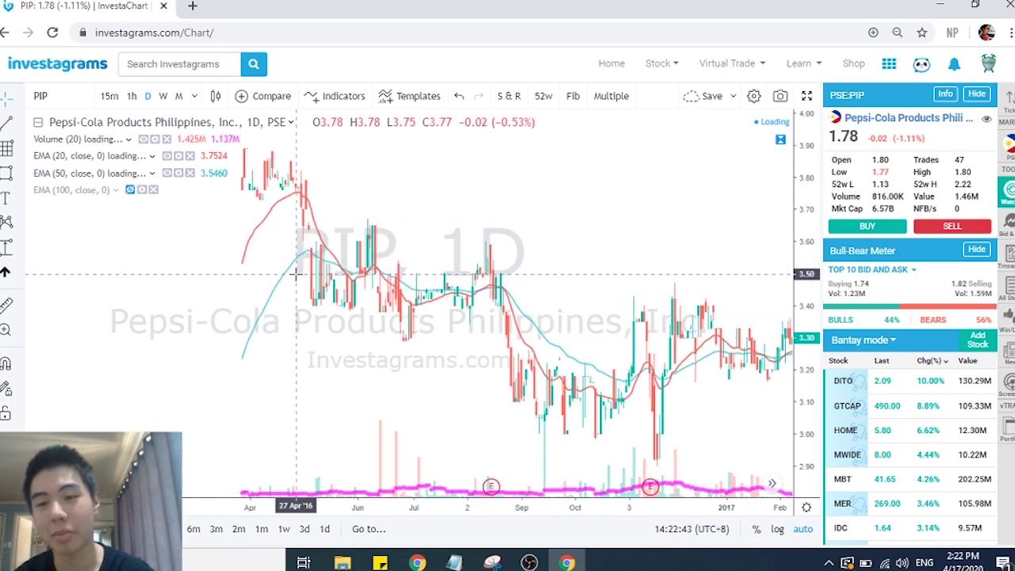
pyautogui.hscroll(-3, 294, 272)
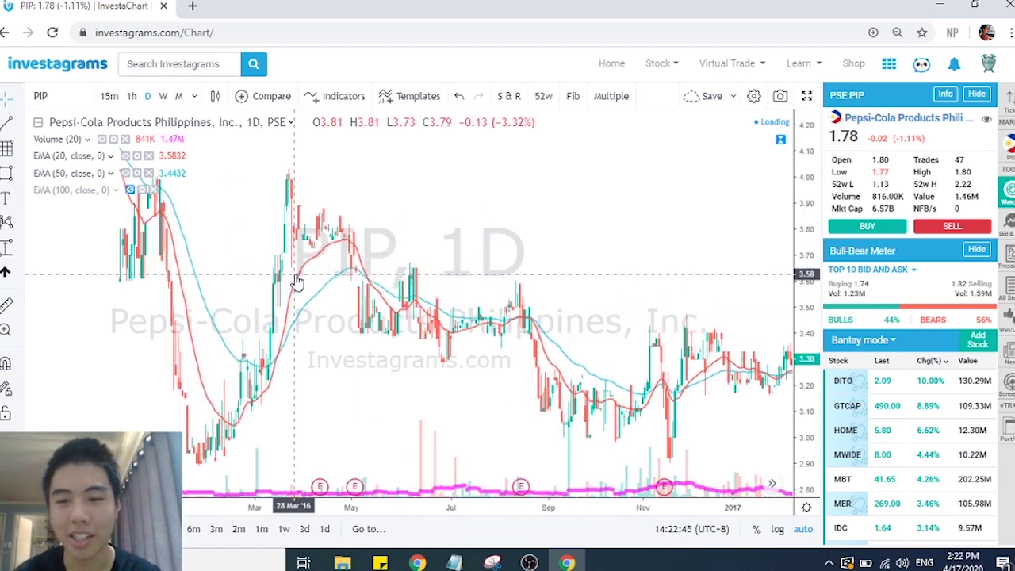
pyautogui.hscroll(-3, 296, 282)
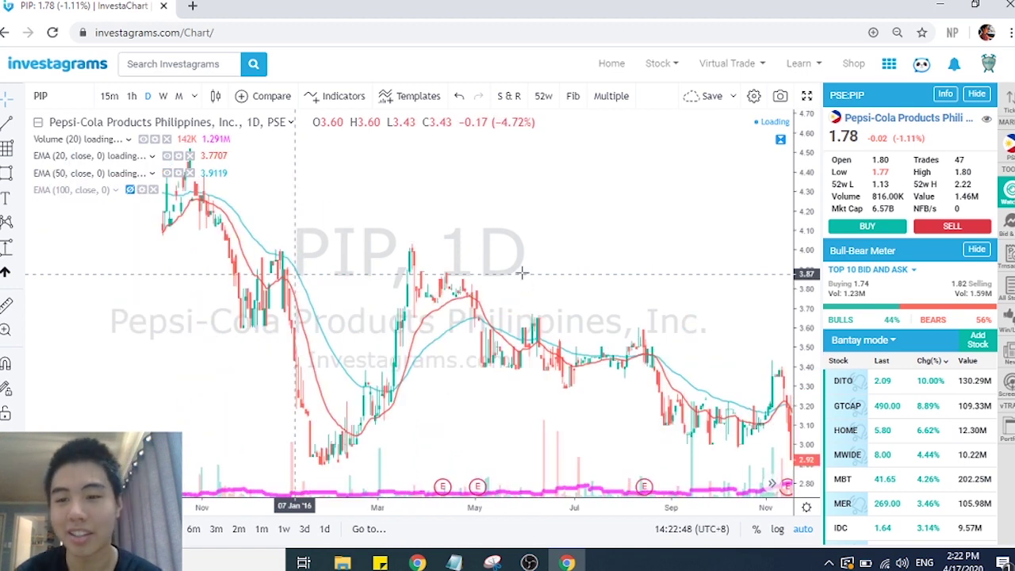
pyautogui.hscroll(-3, 521, 272)
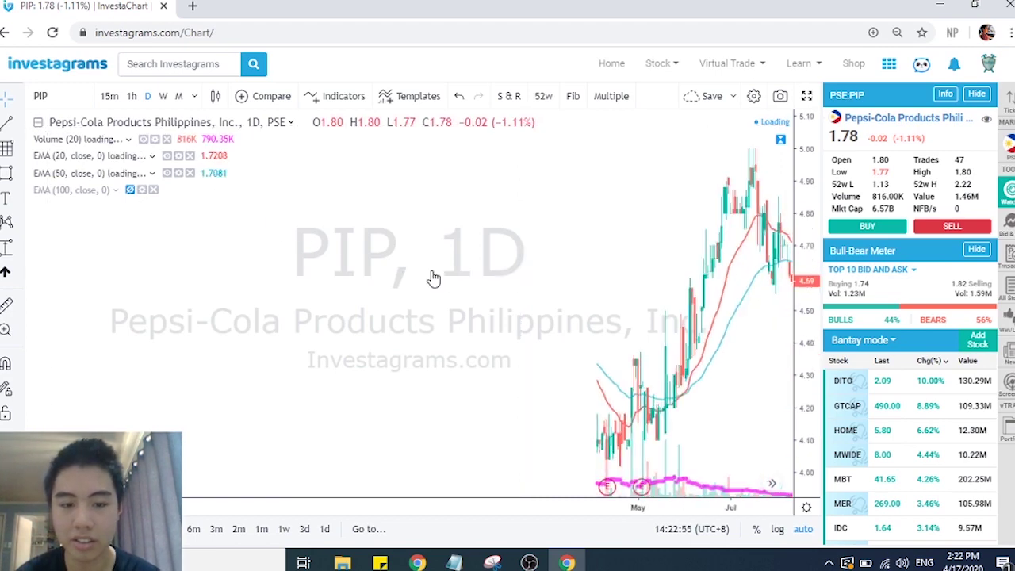
pyautogui.scroll(-1, 431, 271)
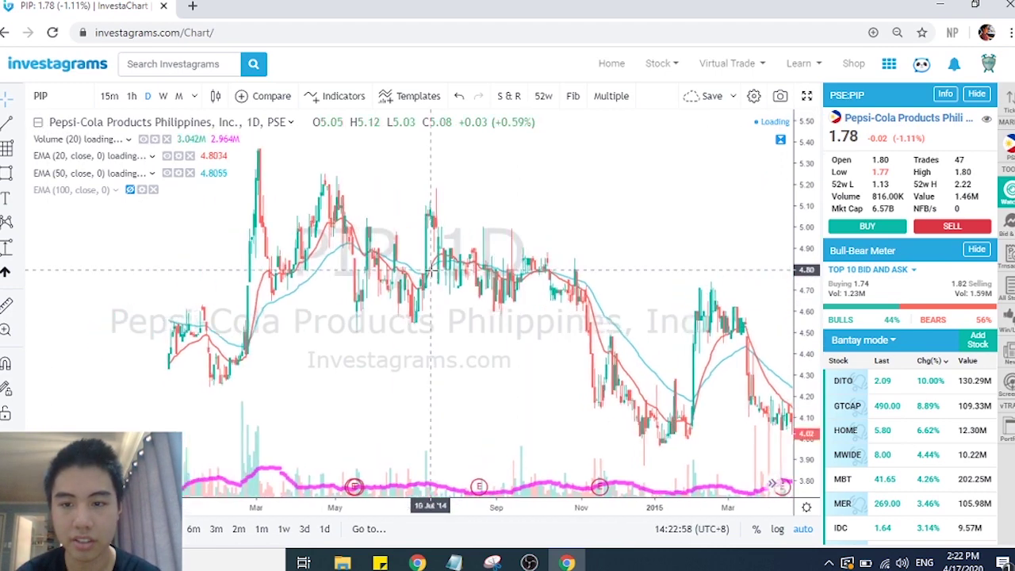
pyautogui.hscroll(-5, 430, 270)
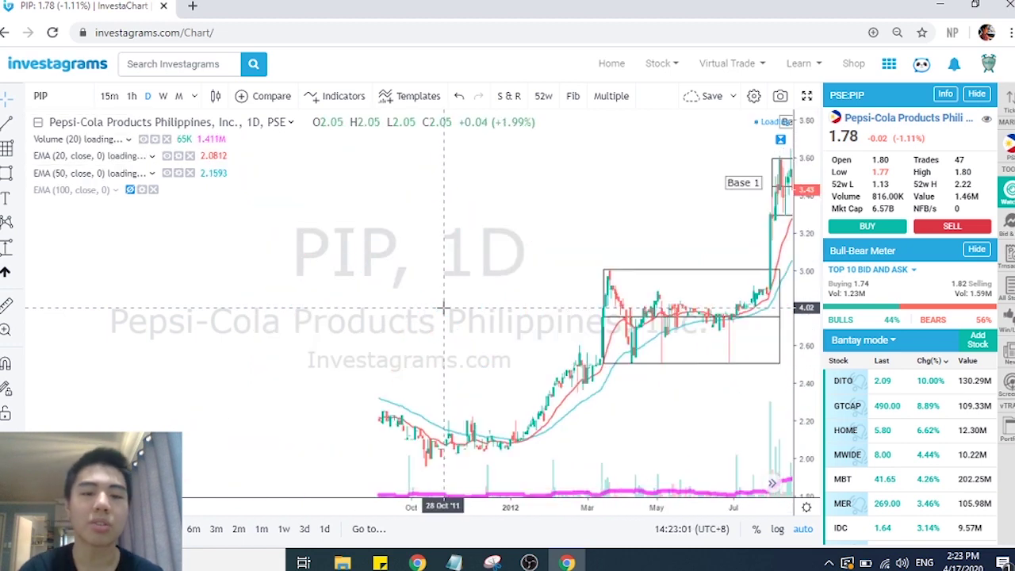
pyautogui.hscroll(2, 445, 307)
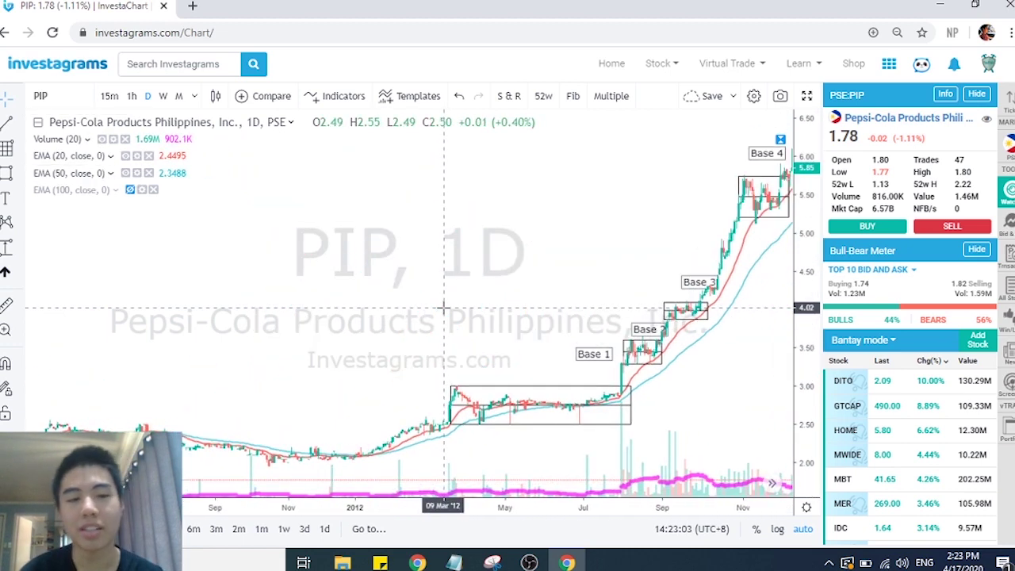
pyautogui.scroll(5, 444, 308)
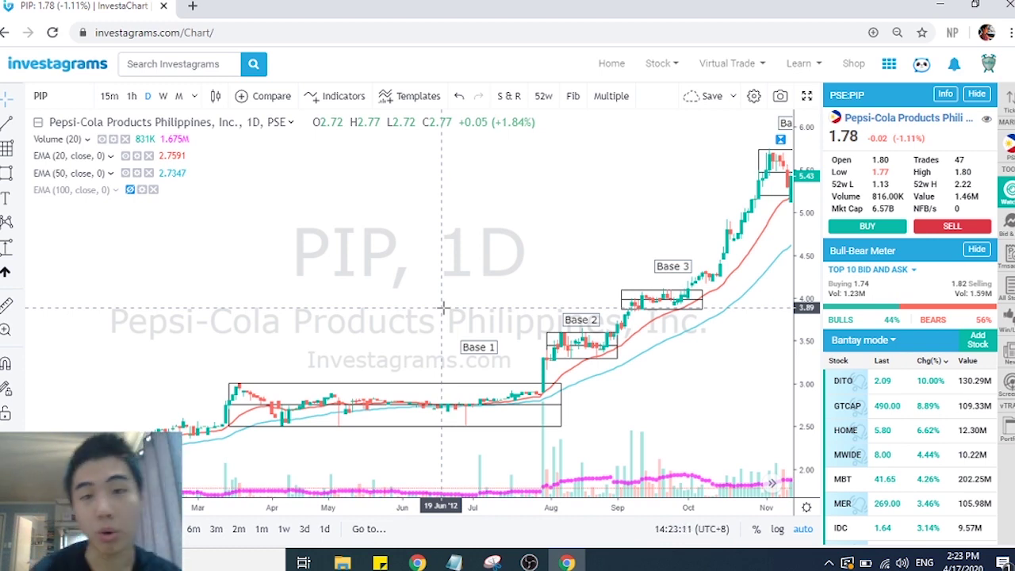
pyautogui.scroll(-3, 443, 307)
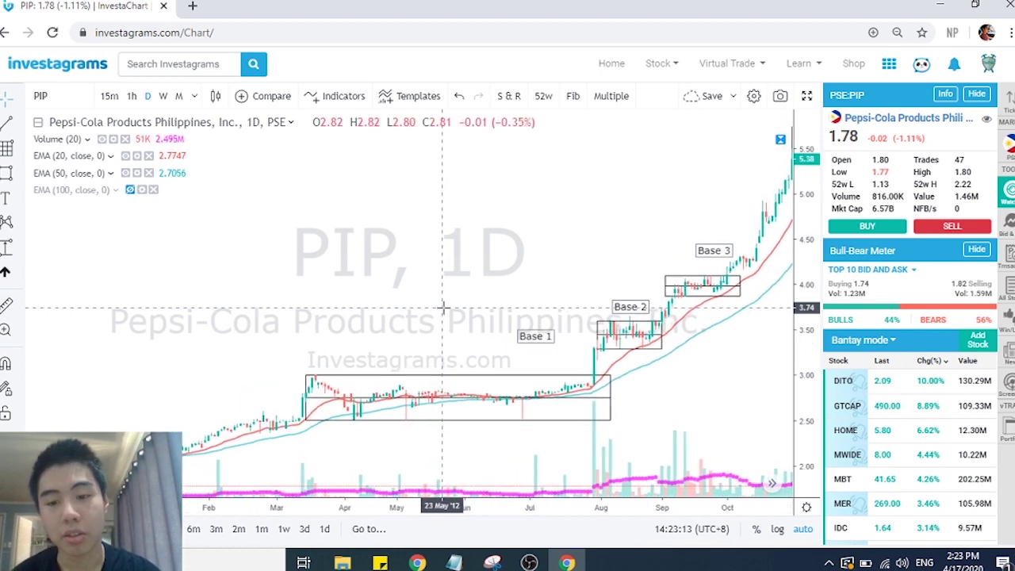
# Measure PIP's price range from about 2.00 in early 2012 up to about 2.99 at Base 1's upper edge, and delete the measurement
pyautogui.scroll(2, 443, 307)
pyautogui.click(6, 248)
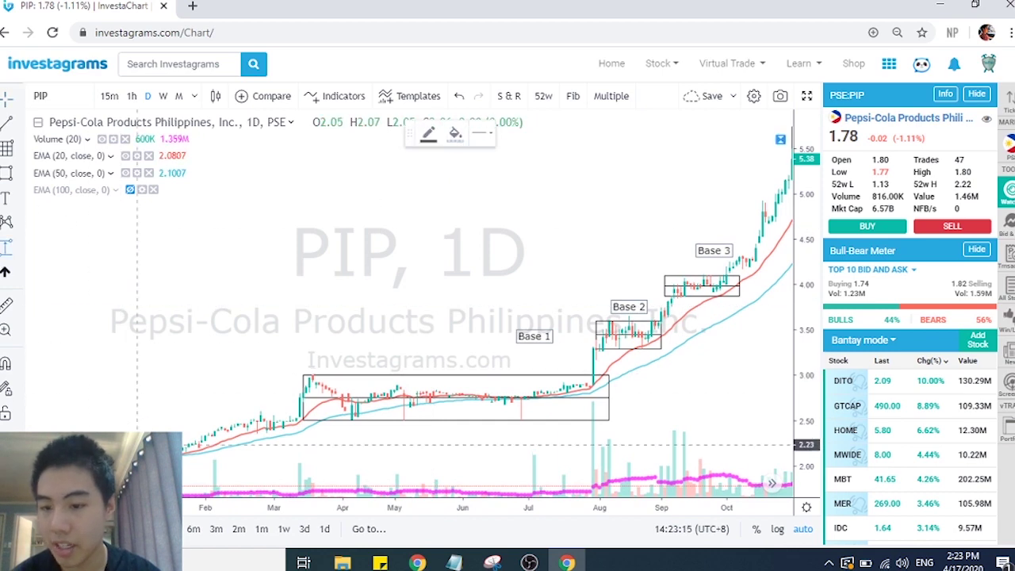
pyautogui.click(131, 466)
pyautogui.click(345, 376)
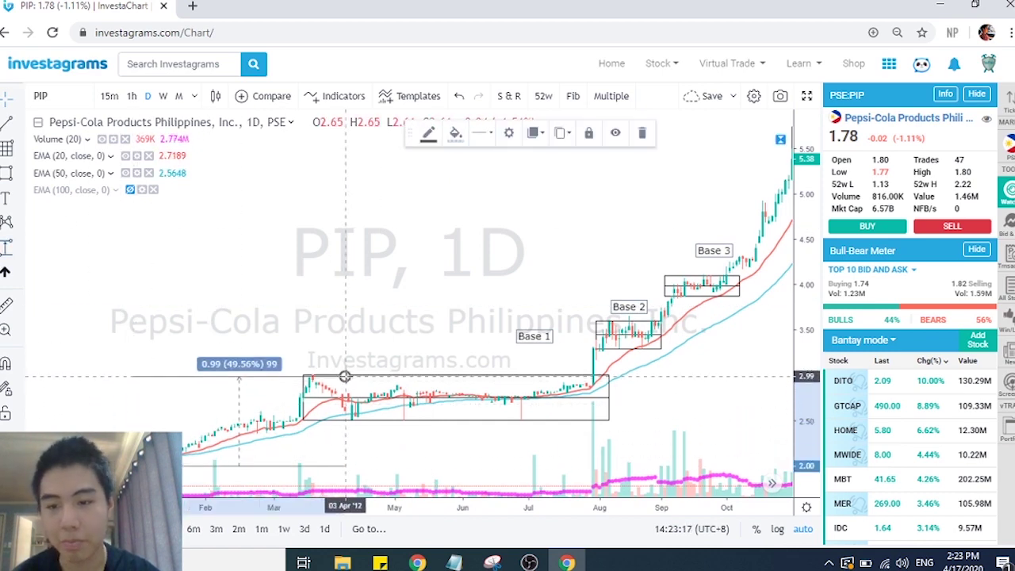
pyautogui.click(646, 135)
# Examine PIP's rise from late 2011 into Base 1 and its breakout towards Base 2 in August 2012
pyautogui.hscroll(-1, 514, 208)
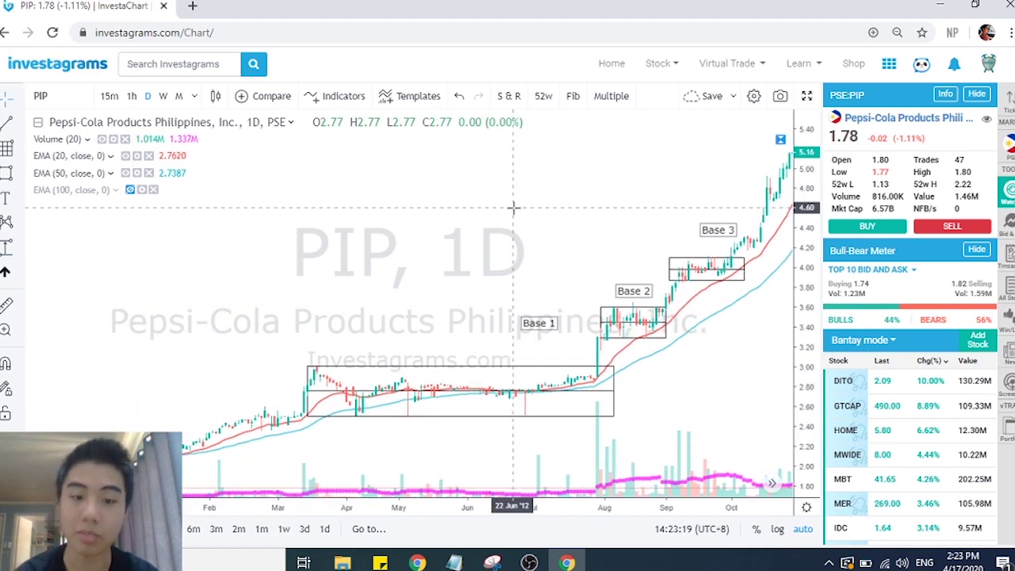
pyautogui.hscroll(-3, 437, 317)
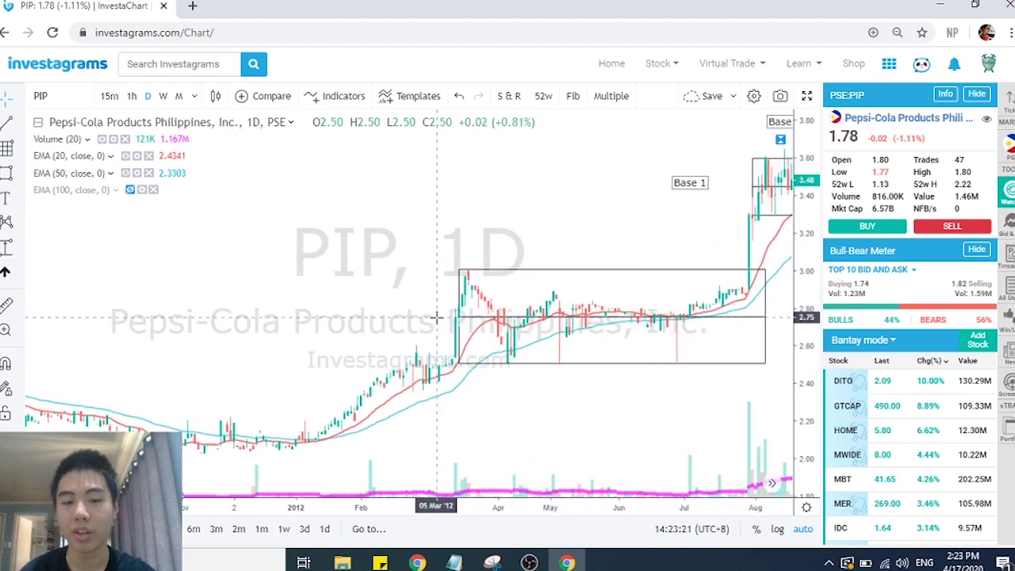
pyautogui.hscroll(-2, 438, 317)
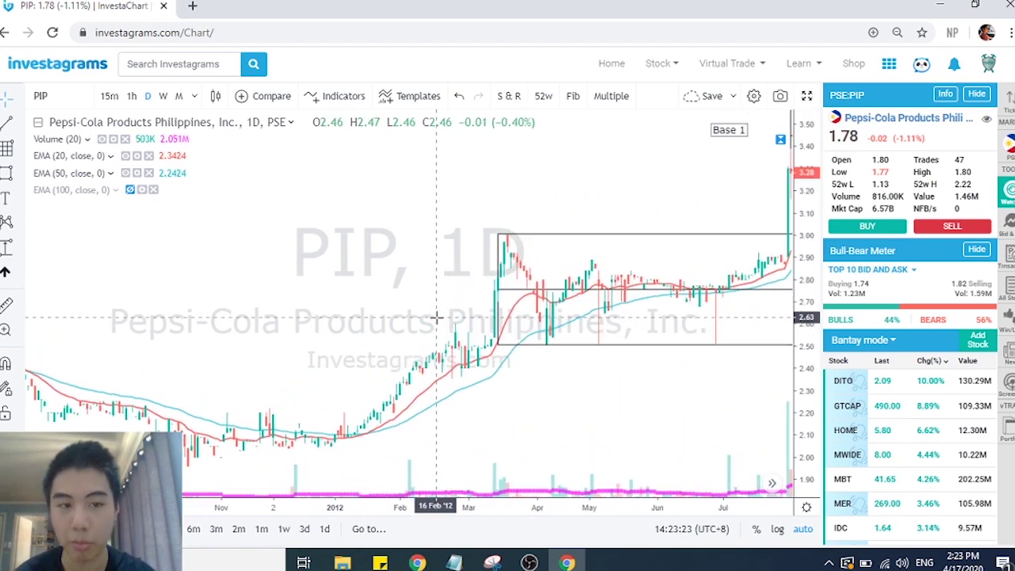
pyautogui.hscroll(-1, 437, 317)
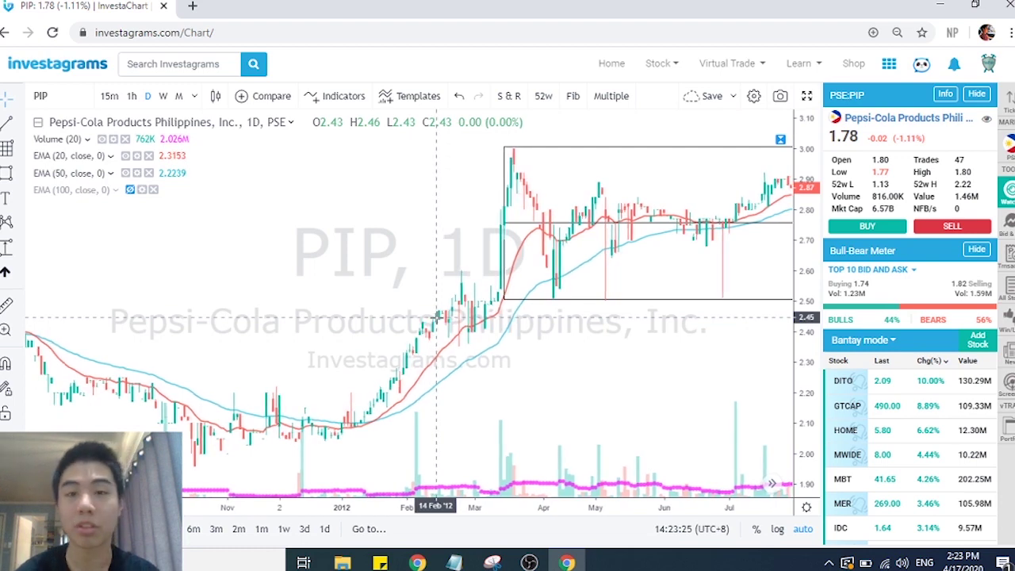
pyautogui.hscroll(2, 438, 317)
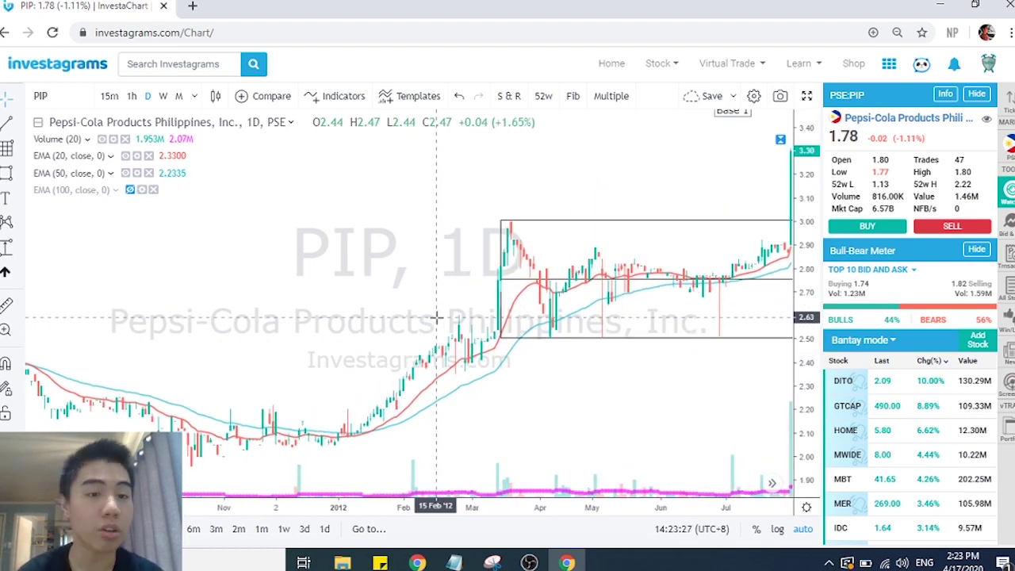
pyautogui.hscroll(5, 437, 318)
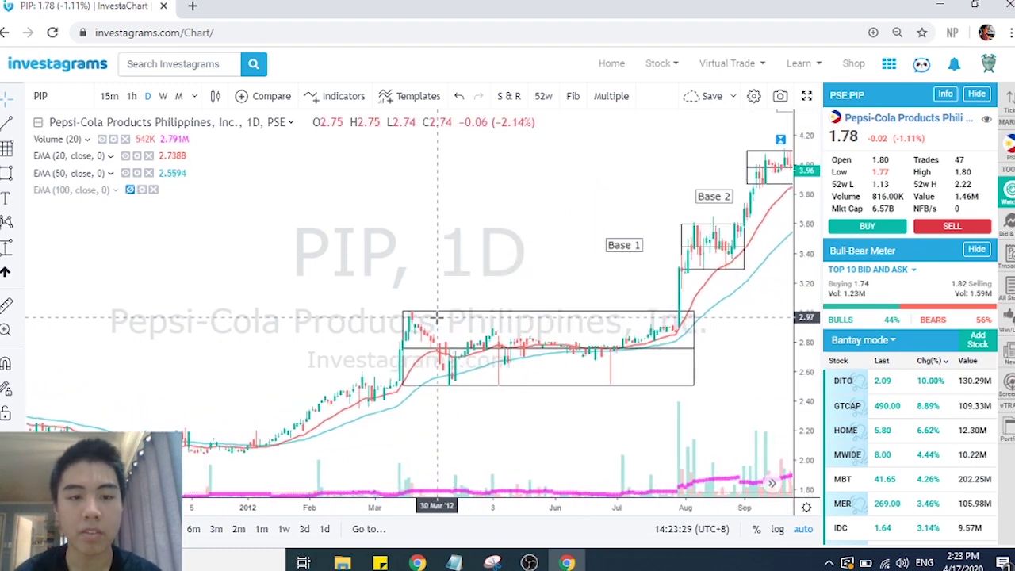
# Measure PIP's price range from about 5.76 at Base 4's upper edge to about 6.77 near Base 5's upper edge, and delete the measurement
pyautogui.hscroll(10, 437, 317)
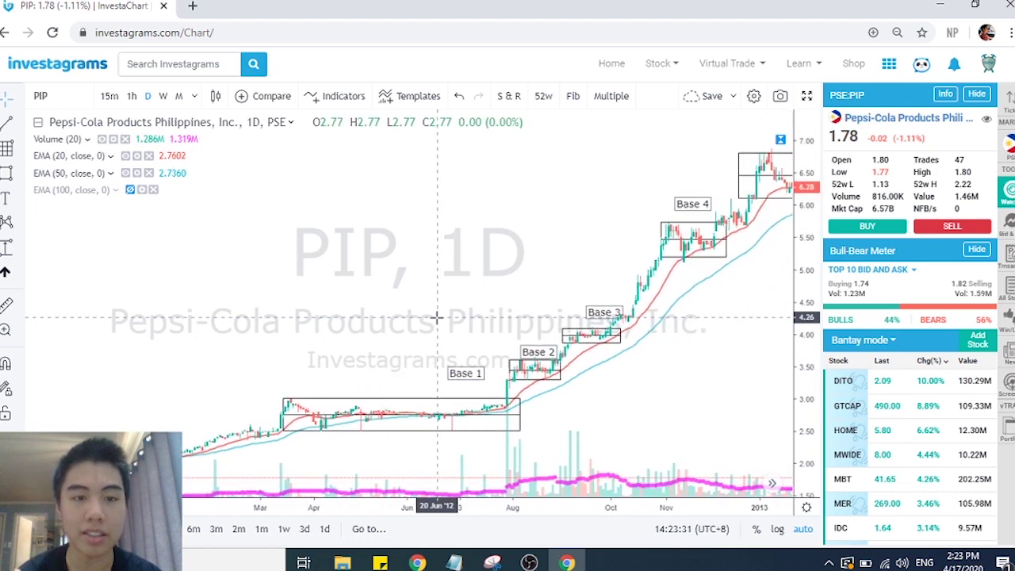
pyautogui.hscroll(8, 438, 318)
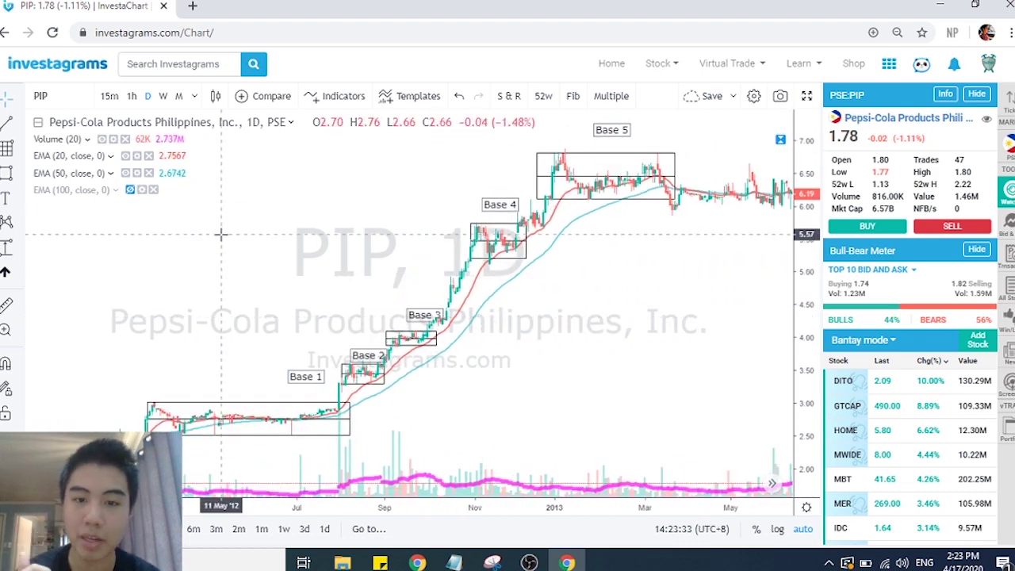
pyautogui.click(6, 248)
pyautogui.click(505, 222)
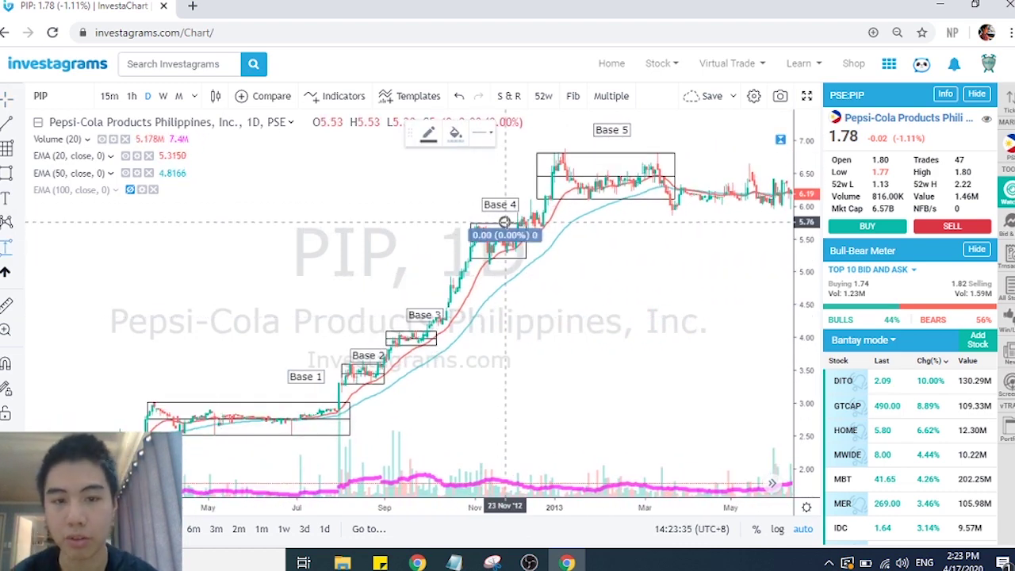
pyautogui.click(639, 155)
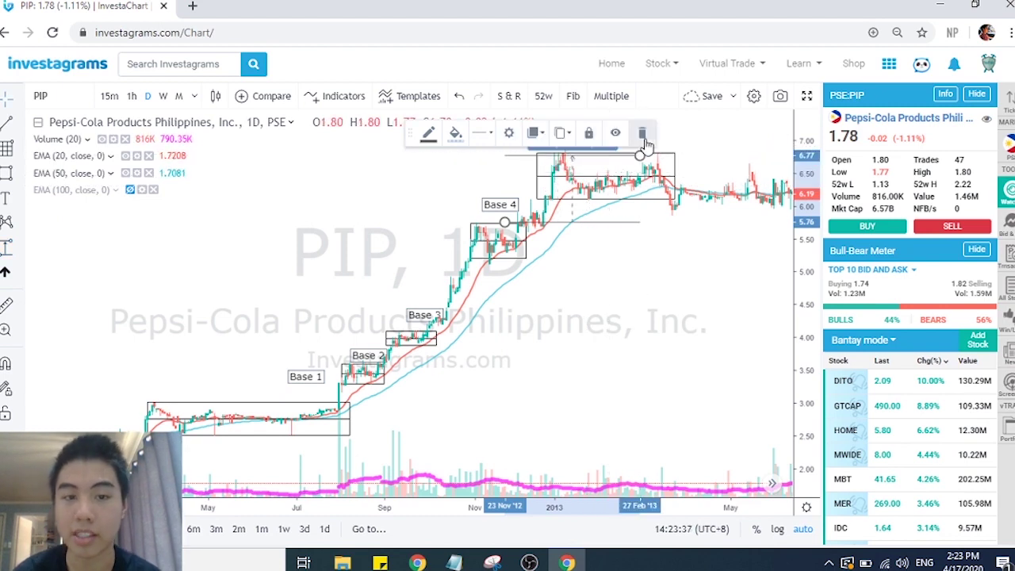
pyautogui.click(642, 134)
# Examine PIP's Base 5 and the price action that follows it from March 2013 to early 2014
pyautogui.hscroll(8, 669, 261)
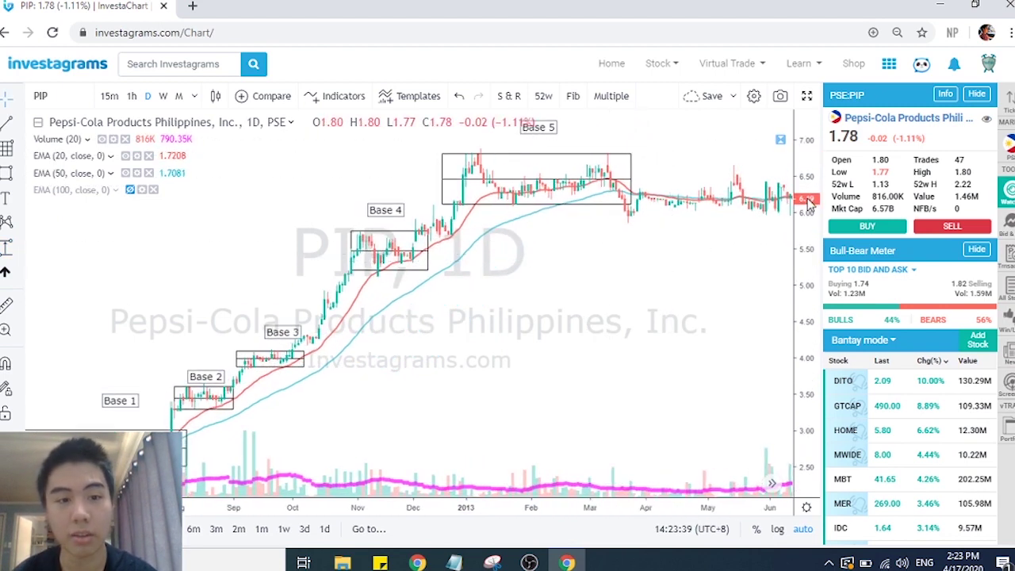
pyautogui.moveTo(807, 203); pyautogui.dragTo(811, 268)
pyautogui.scroll(-2, 687, 300)
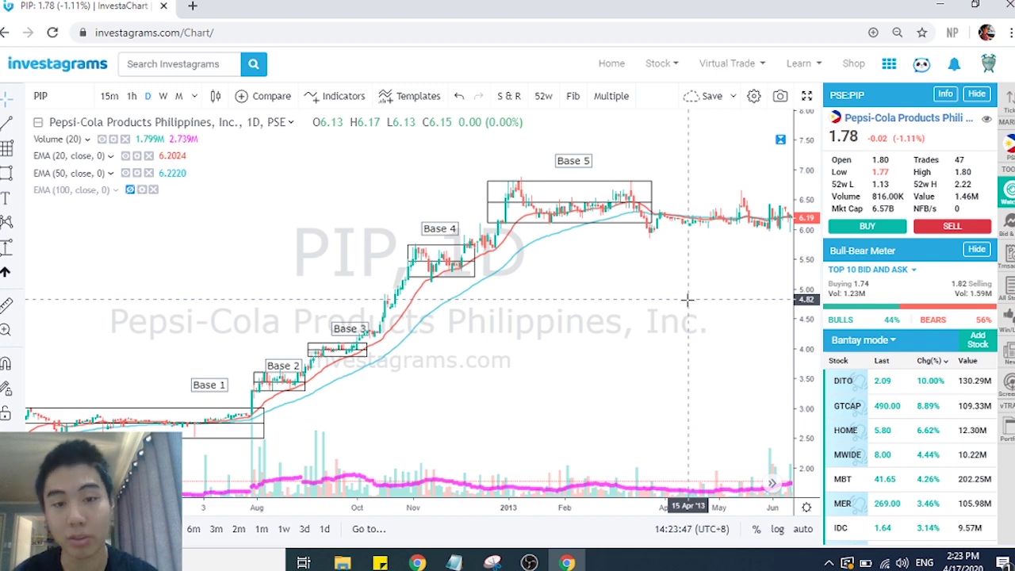
pyautogui.moveTo(509, 277); pyautogui.dragTo(491, 266)
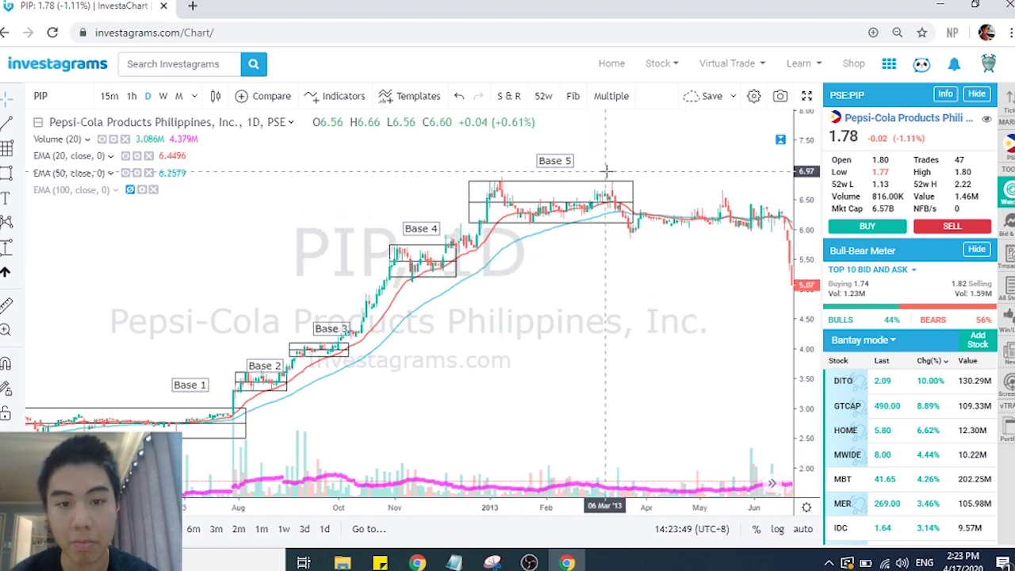
pyautogui.moveTo(607, 170); pyautogui.dragTo(559, 222)
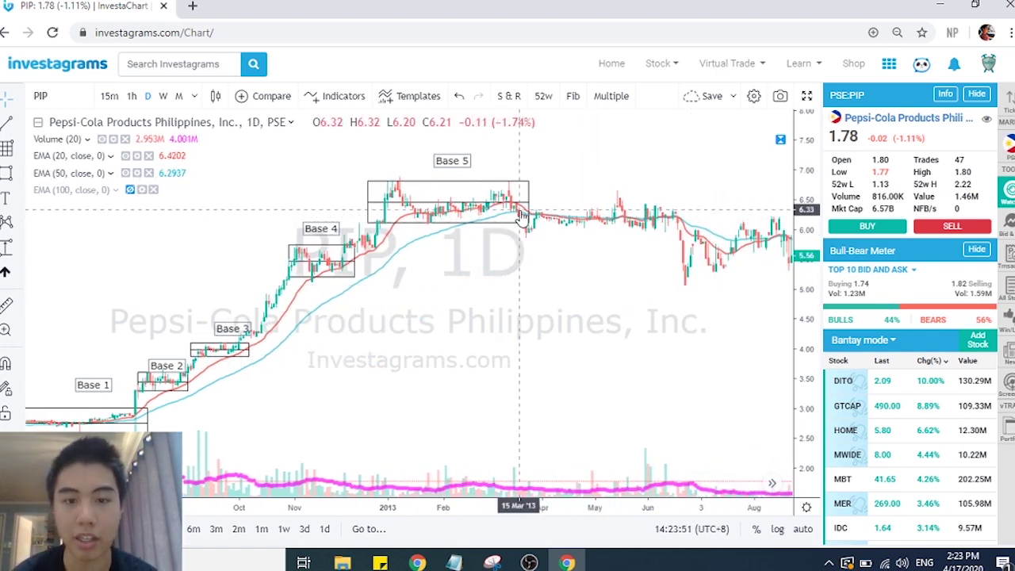
pyautogui.scroll(-2, 610, 319)
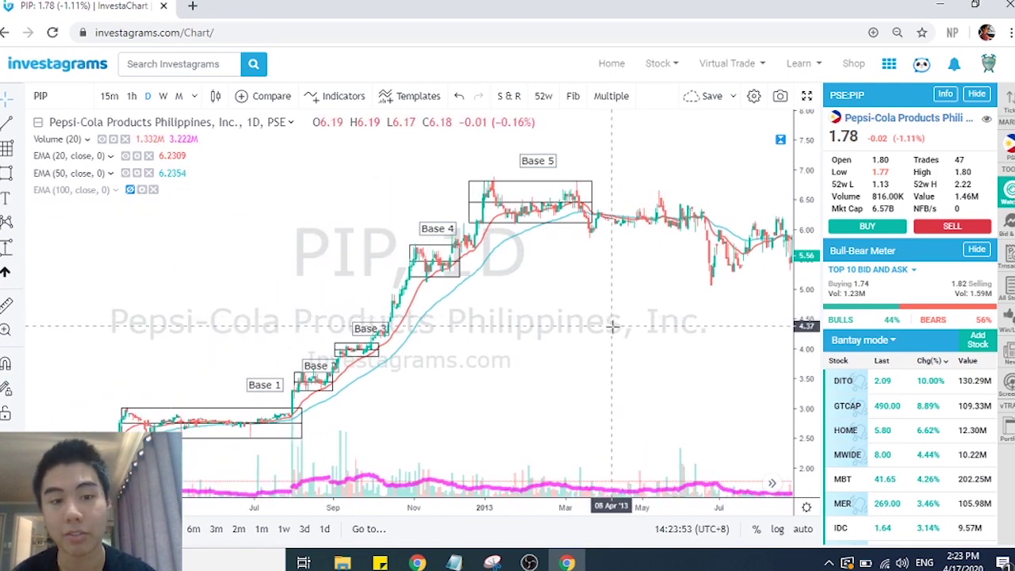
pyautogui.scroll(-3, 655, 312)
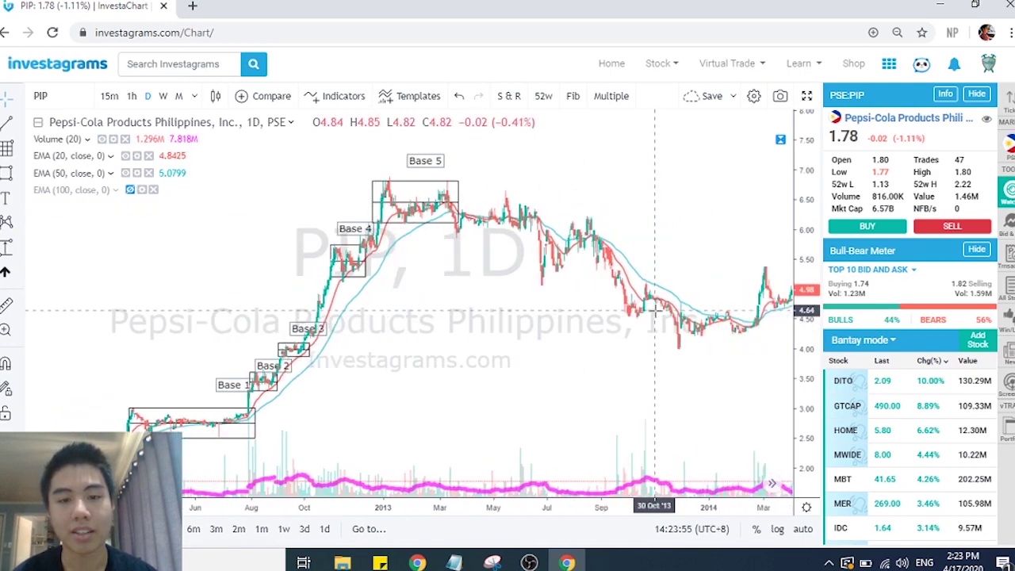
pyautogui.hscroll(3, 655, 311)
pyautogui.scroll(-2, 657, 311)
pyautogui.hscroll(-4, 655, 311)
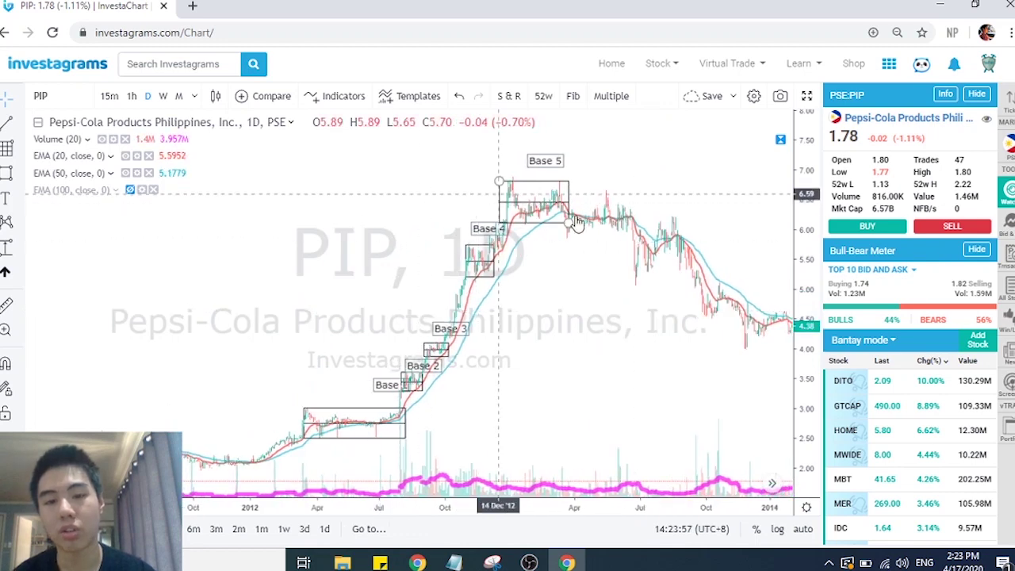
# Extend PIP's Base 5 box to about 25 September 2013 and lower its bottom edge to about 5.98
pyautogui.moveTo(573, 222); pyautogui.dragTo(701, 230)
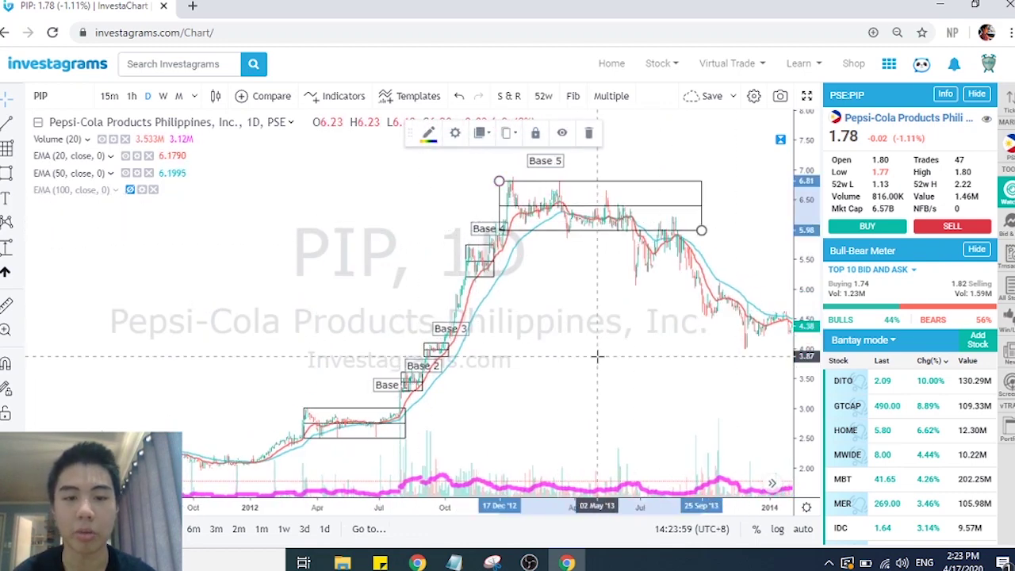
pyautogui.rightClick(610, 355)
pyautogui.click(642, 378)
pyautogui.scroll(2, 540, 347)
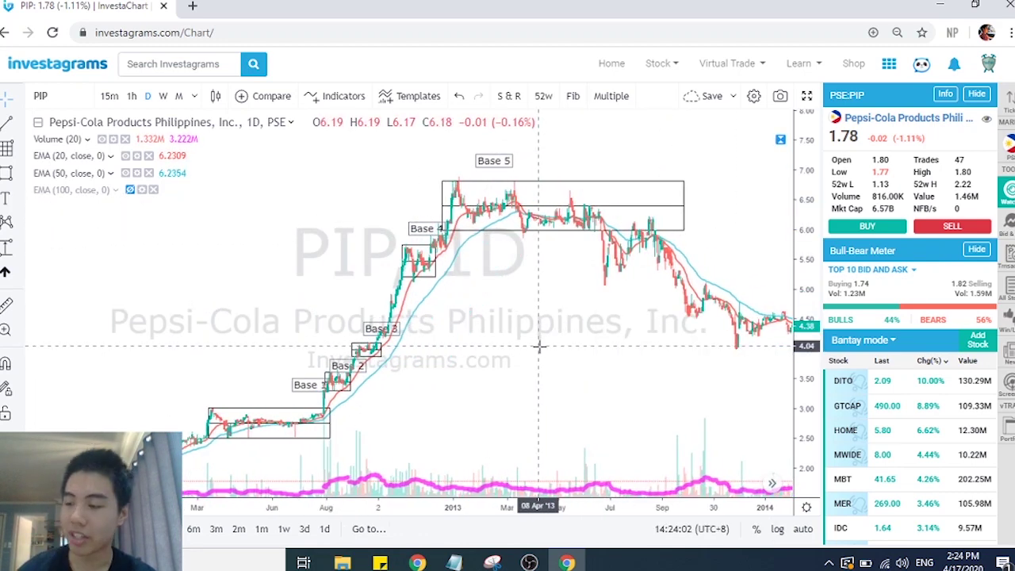
pyautogui.scroll(2, 539, 346)
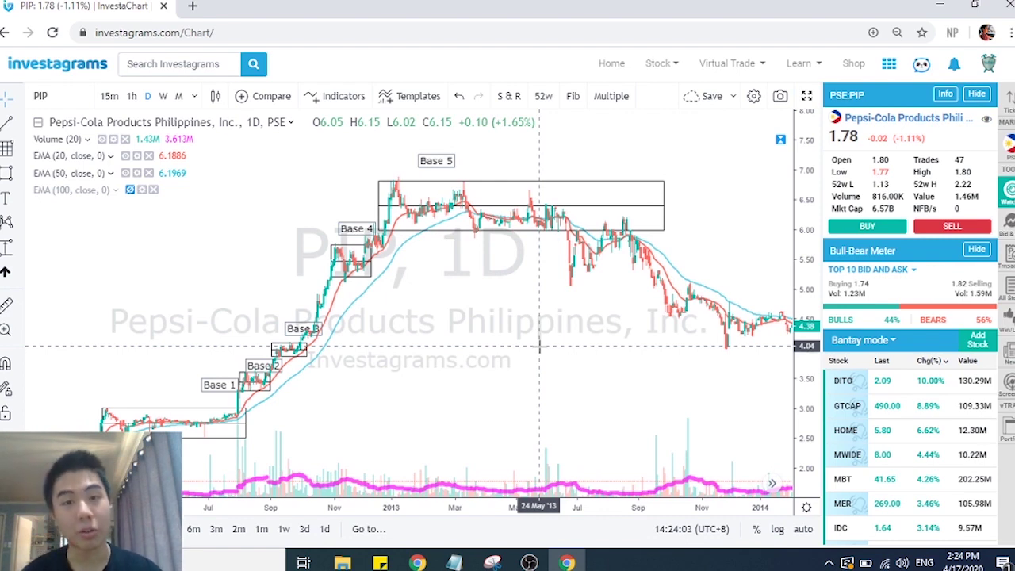